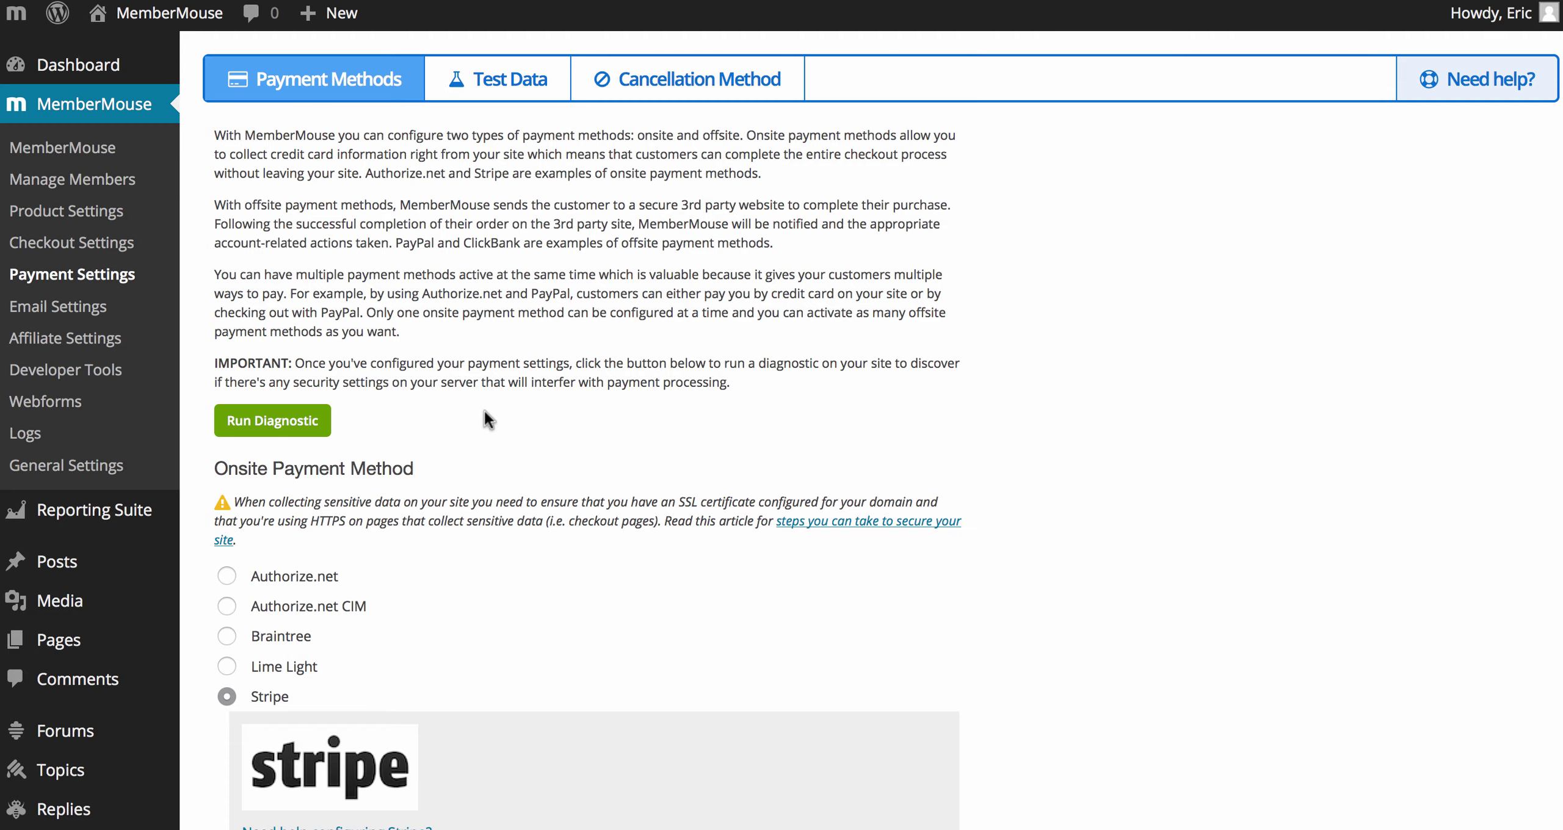
Step: Run the payment processing site diagnostic and view the server's response to the failed connection
scroll(483, 410, "down", 6)
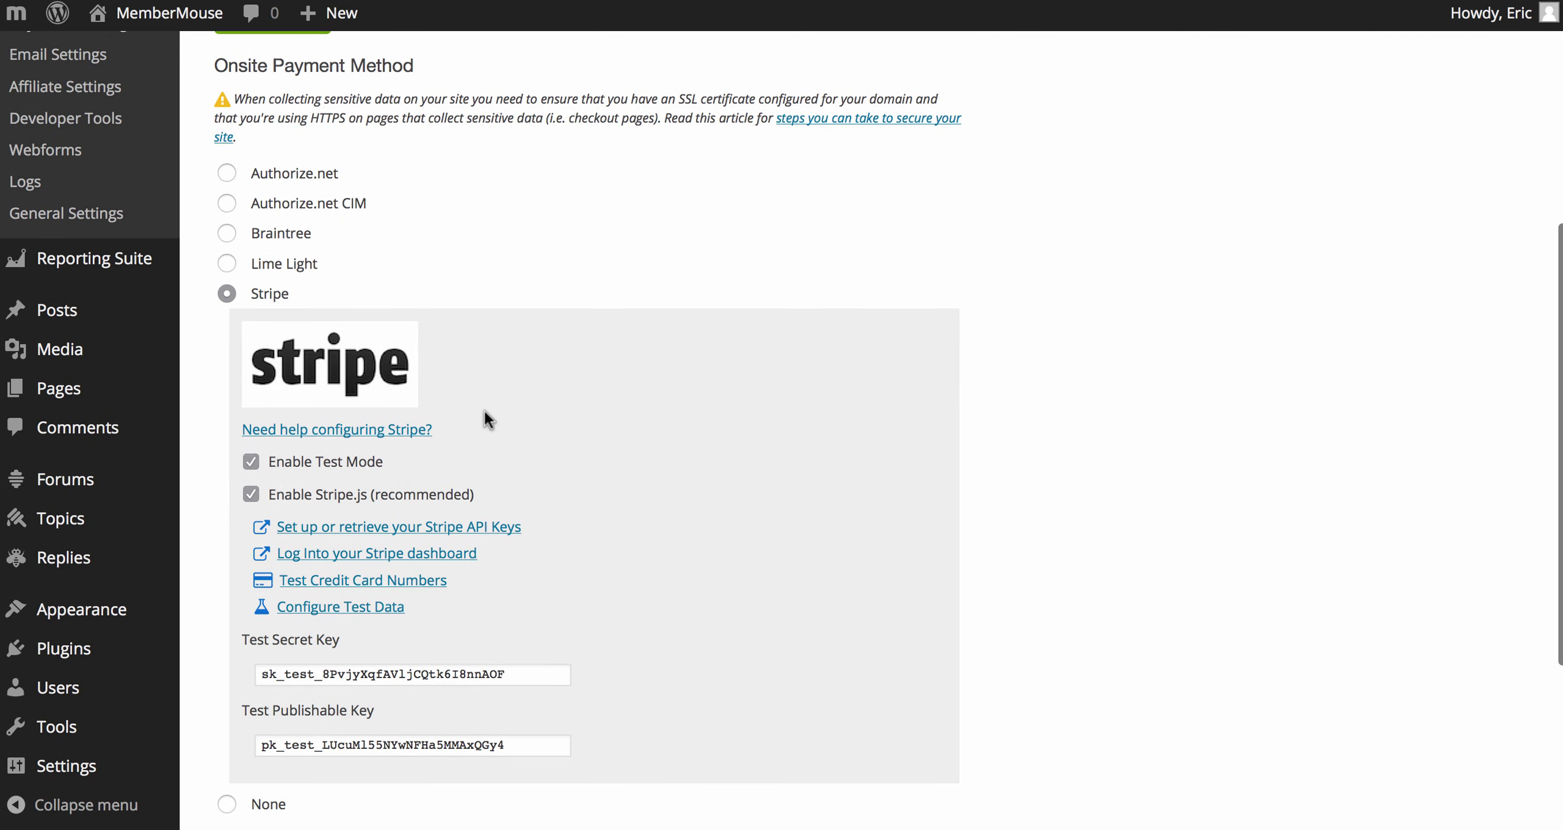
scroll(483, 411, "down", 1)
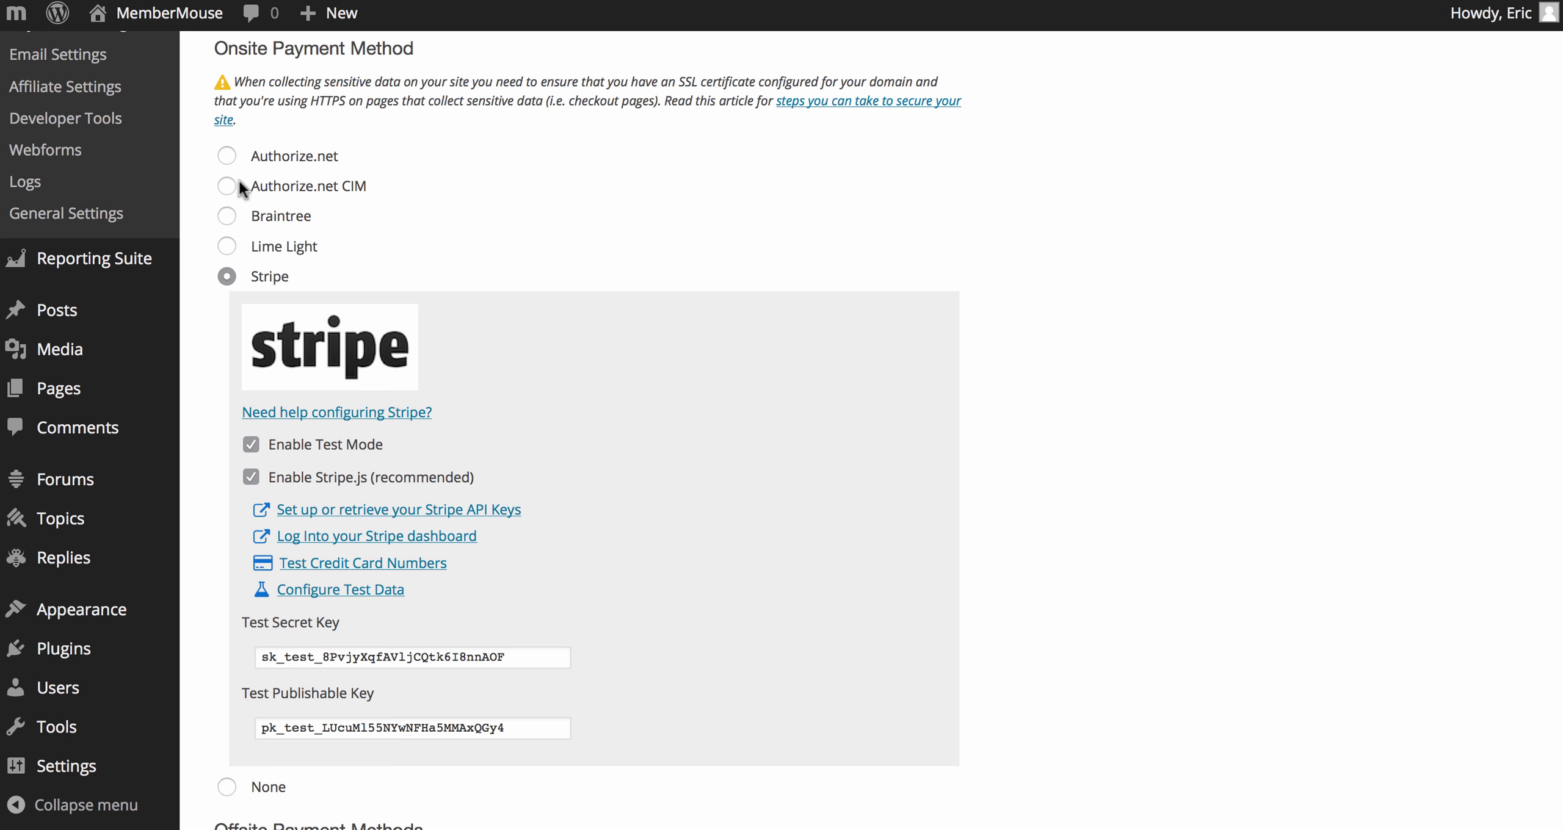
scroll(328, 264, "down", 5)
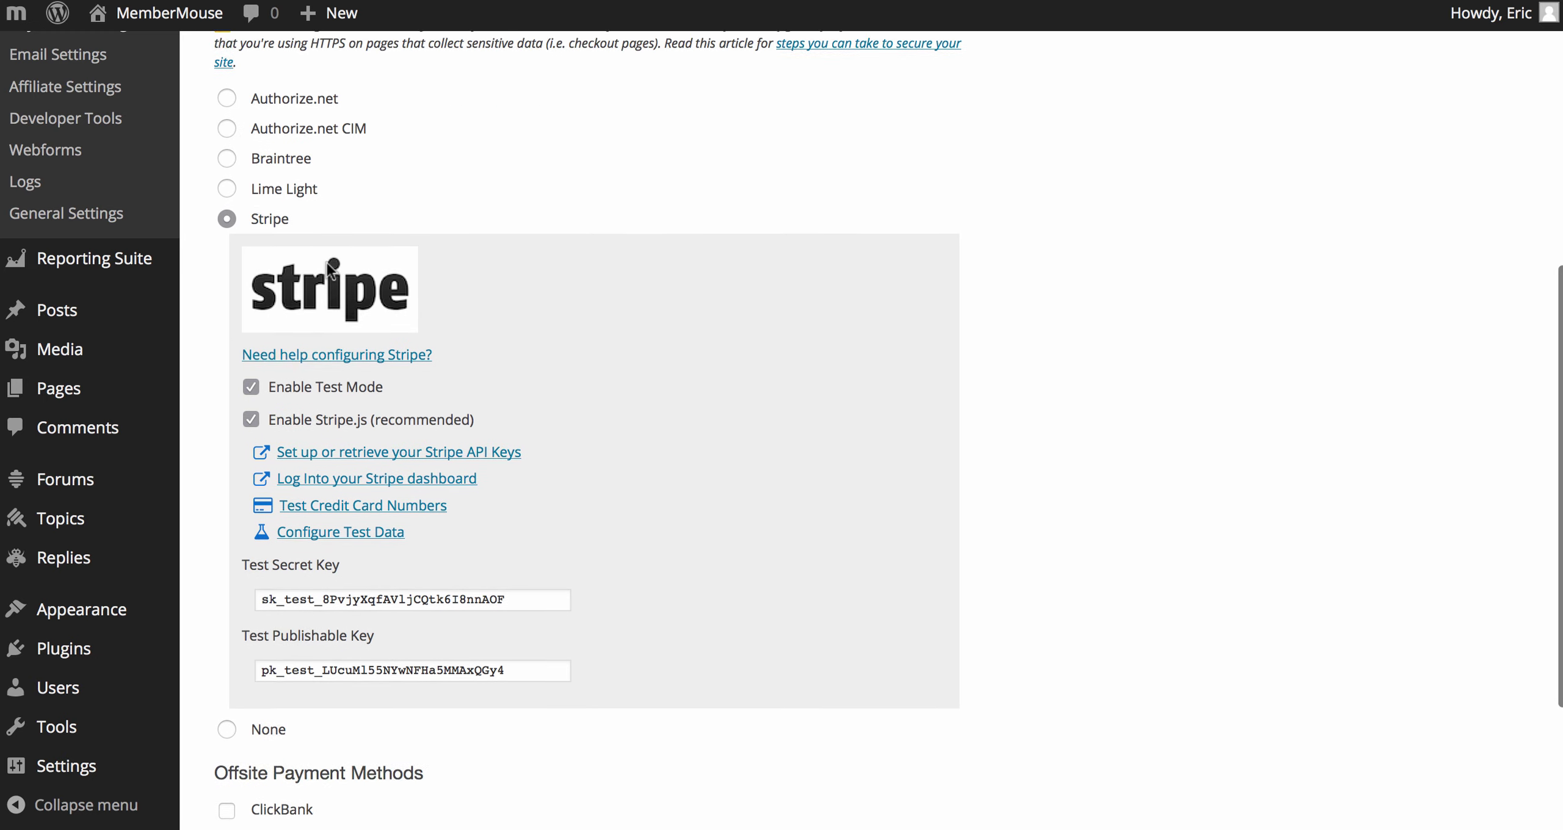
scroll(328, 269, "down", 1)
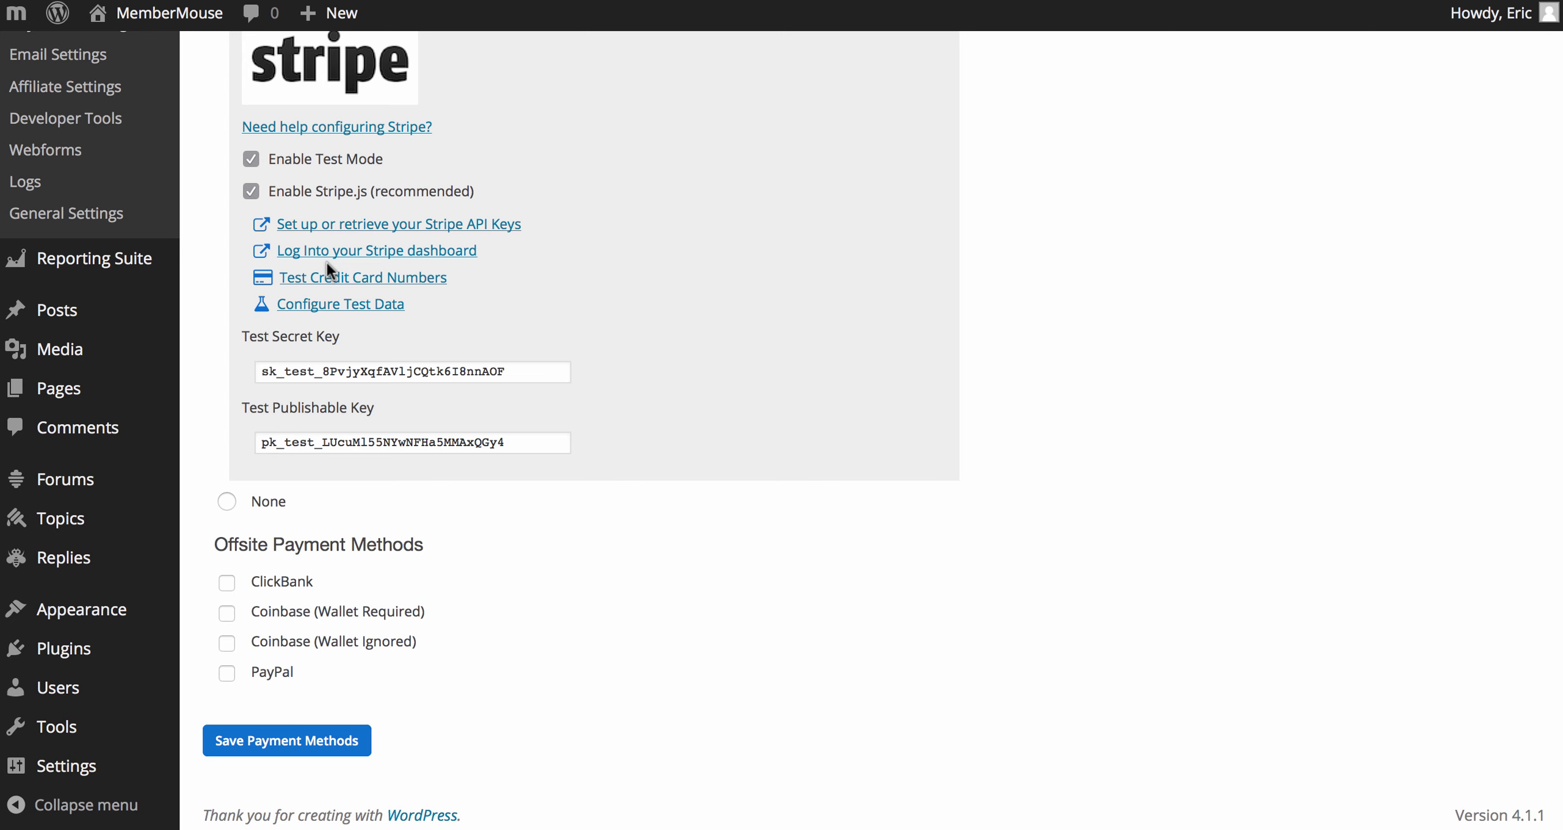
scroll(327, 263, "up", 3)
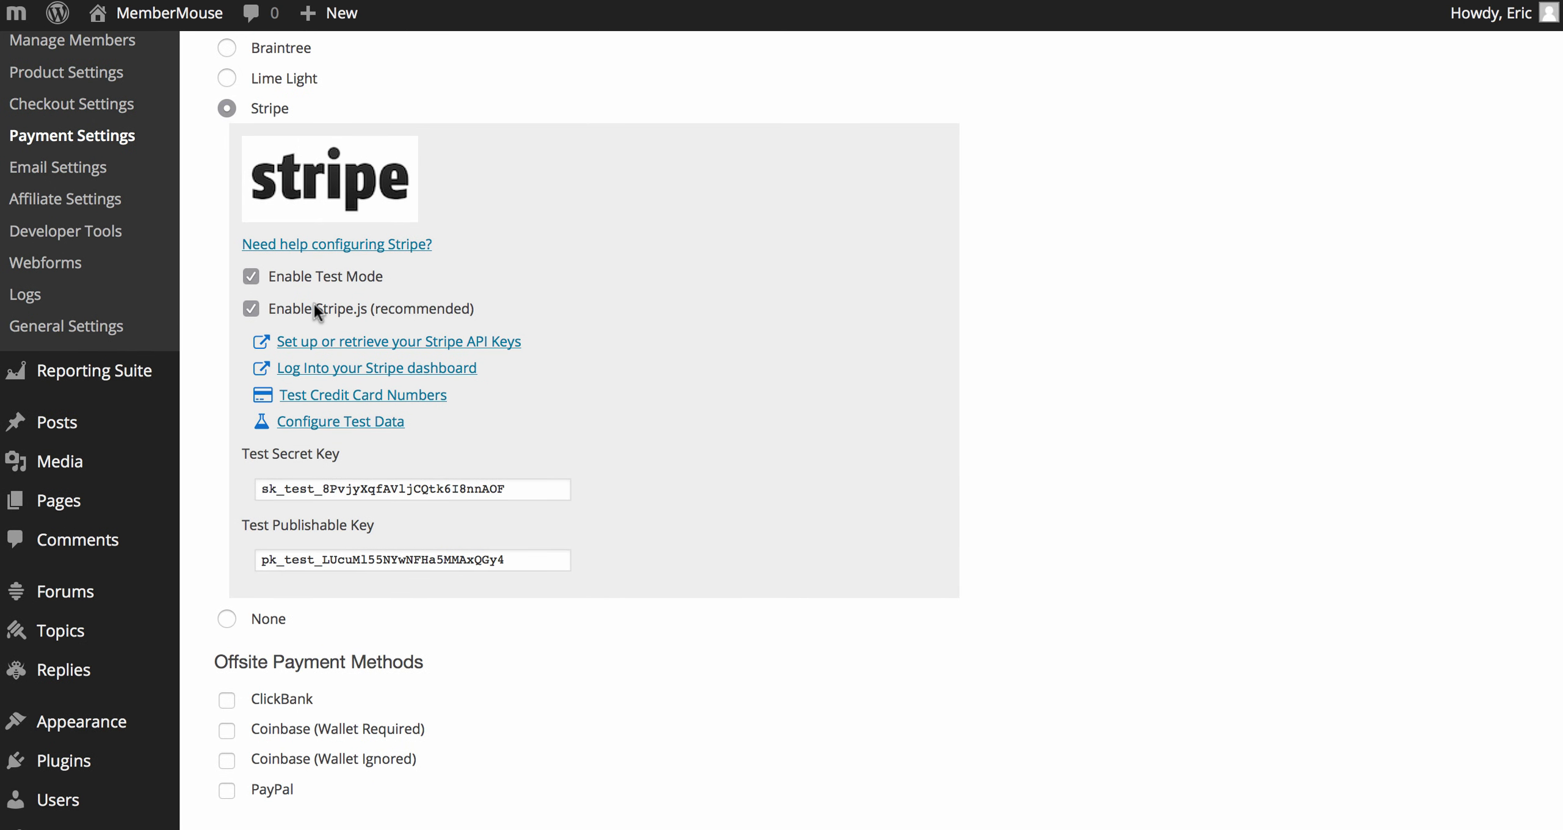
scroll(314, 304, "down", 3)
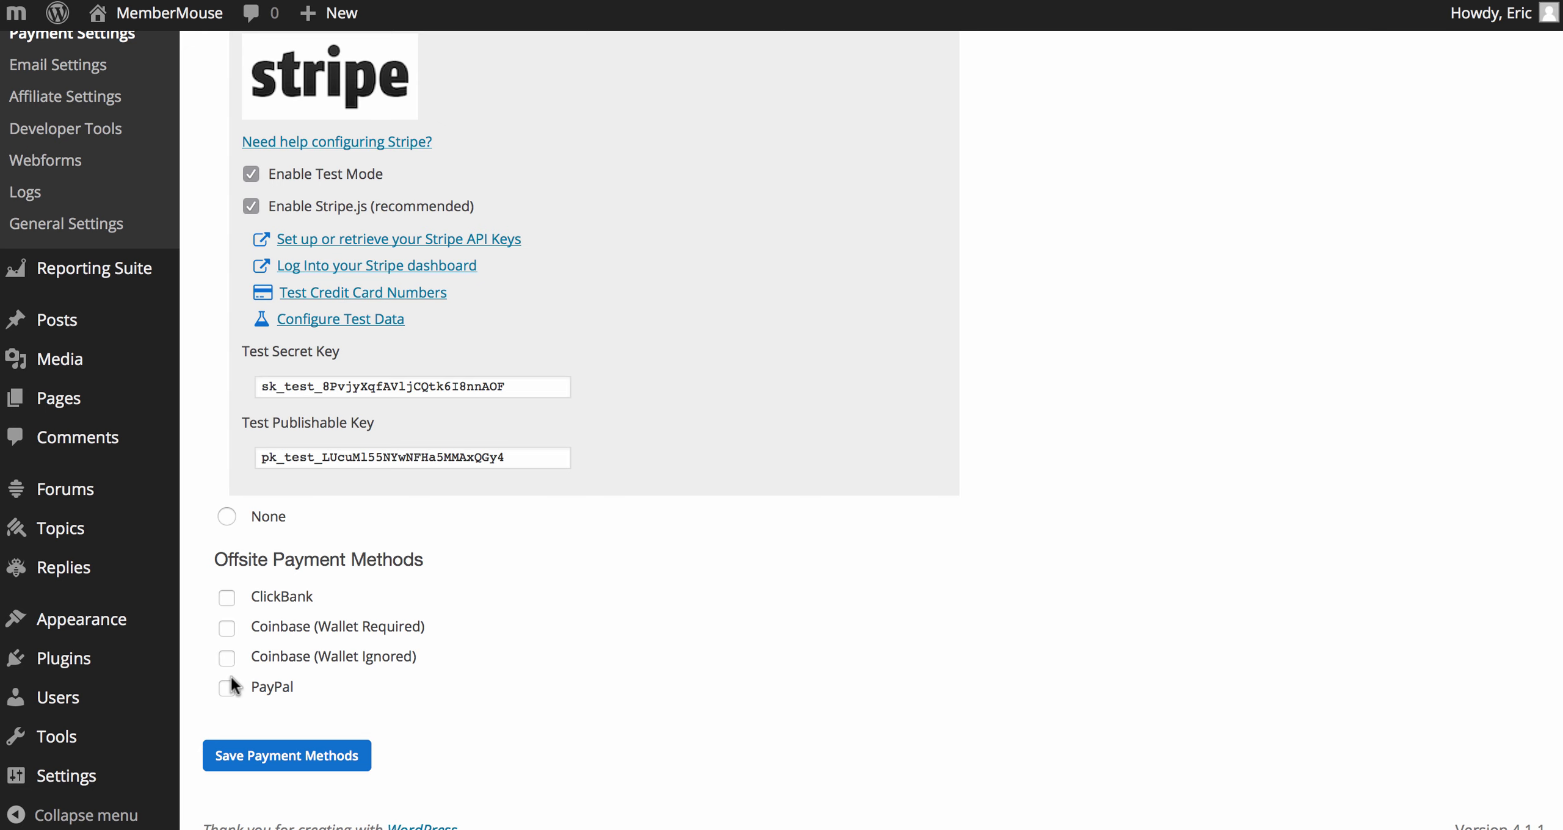
scroll(231, 680, "up", 3)
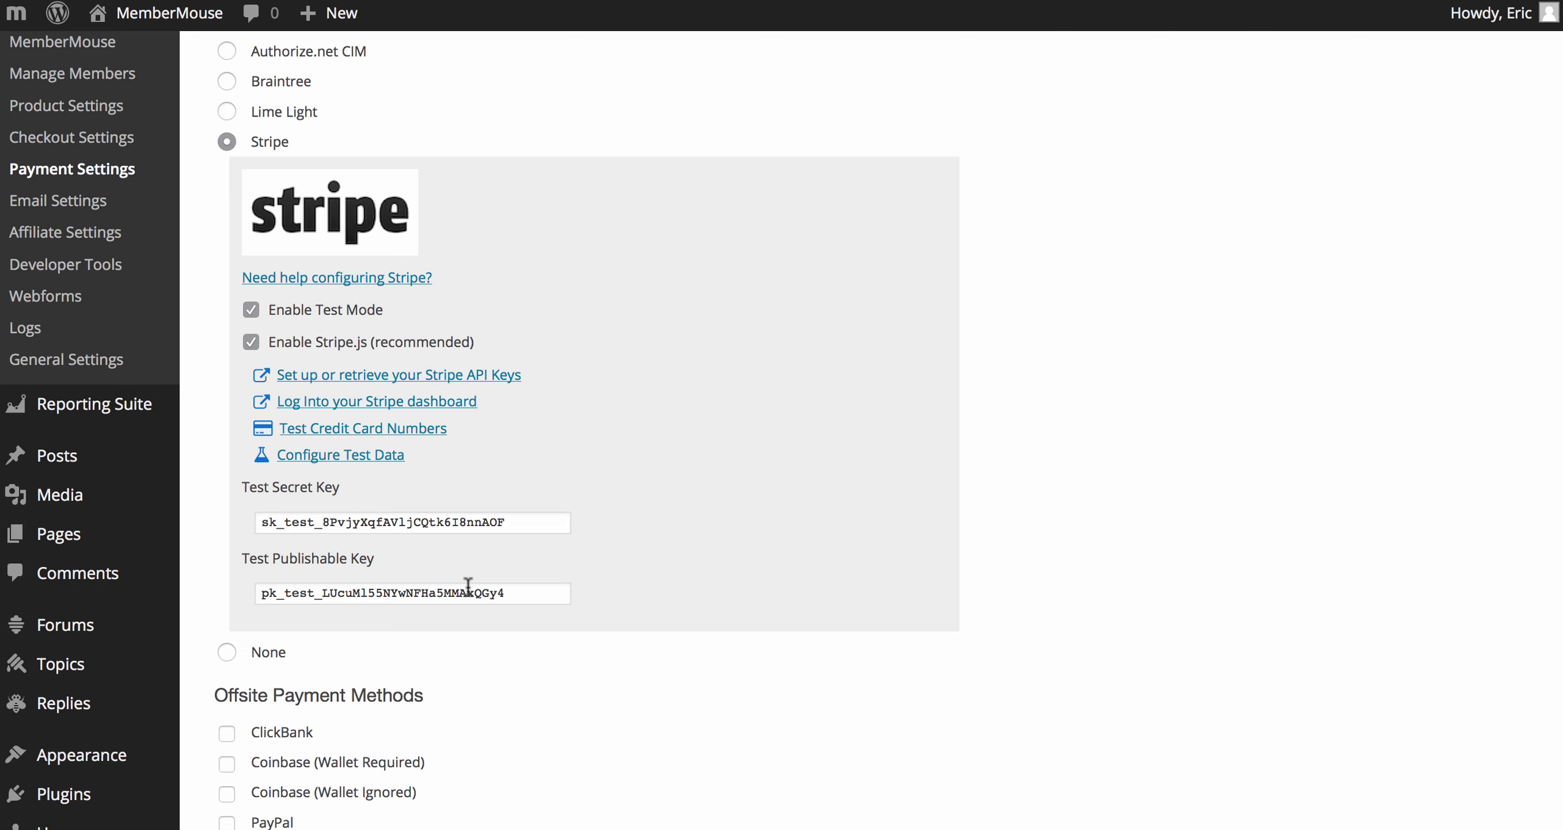
scroll(476, 585, "up", 10)
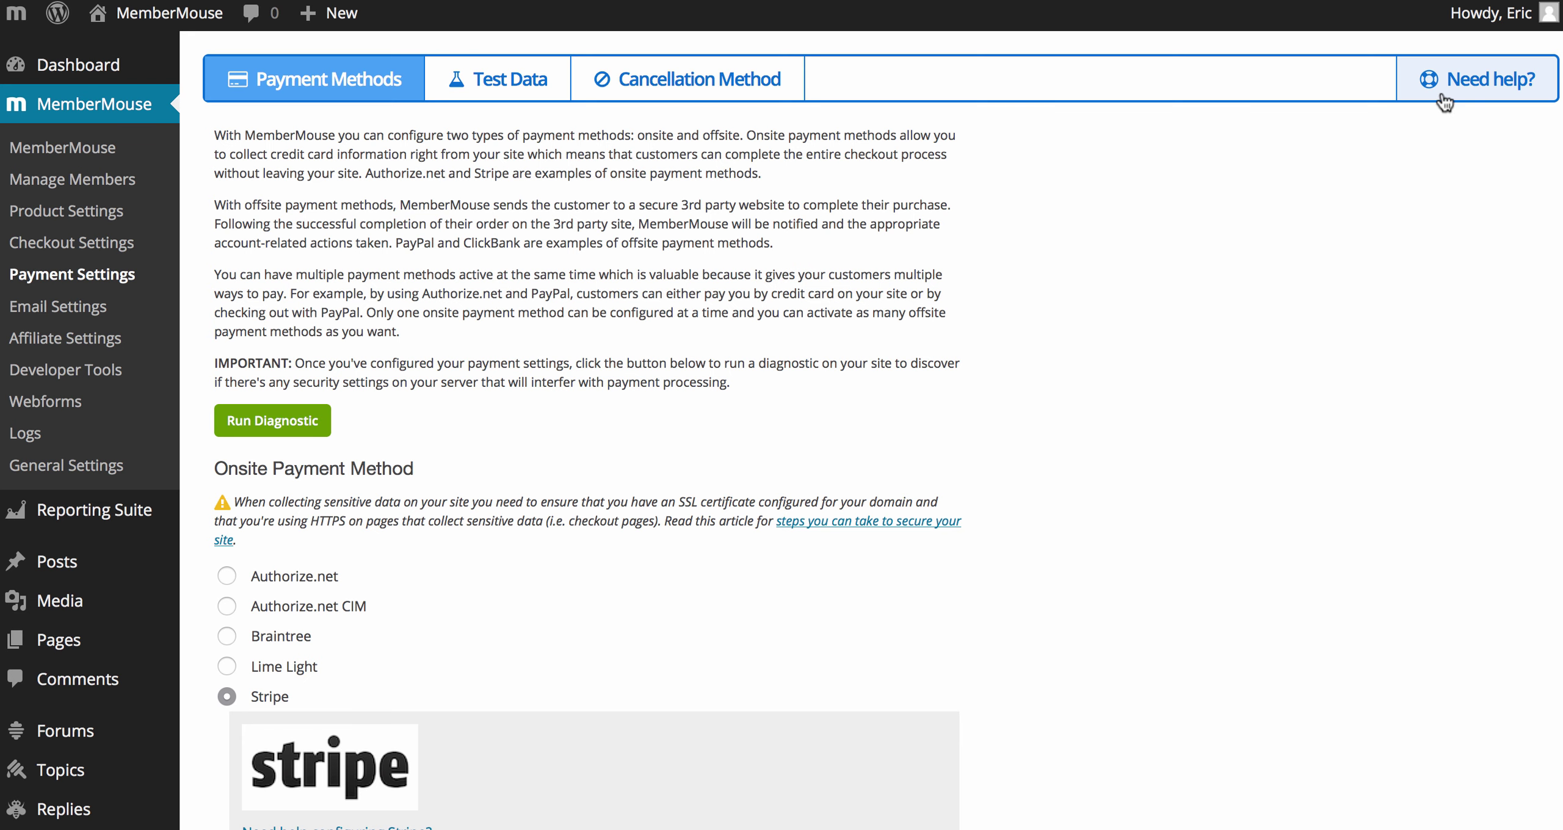
mouse_move(1455, 80)
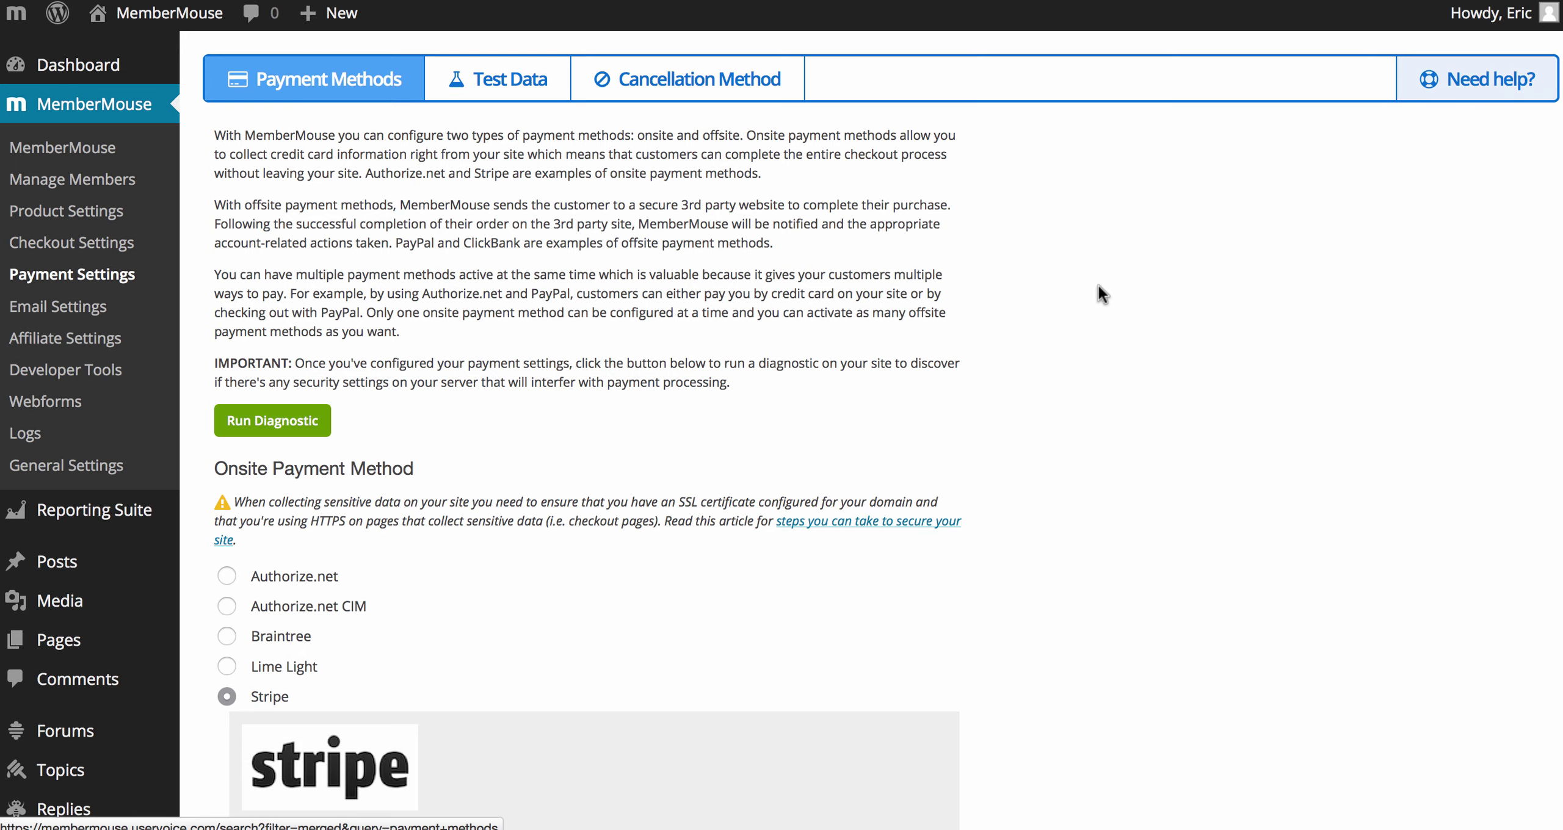
scroll(1100, 285, "down", 8)
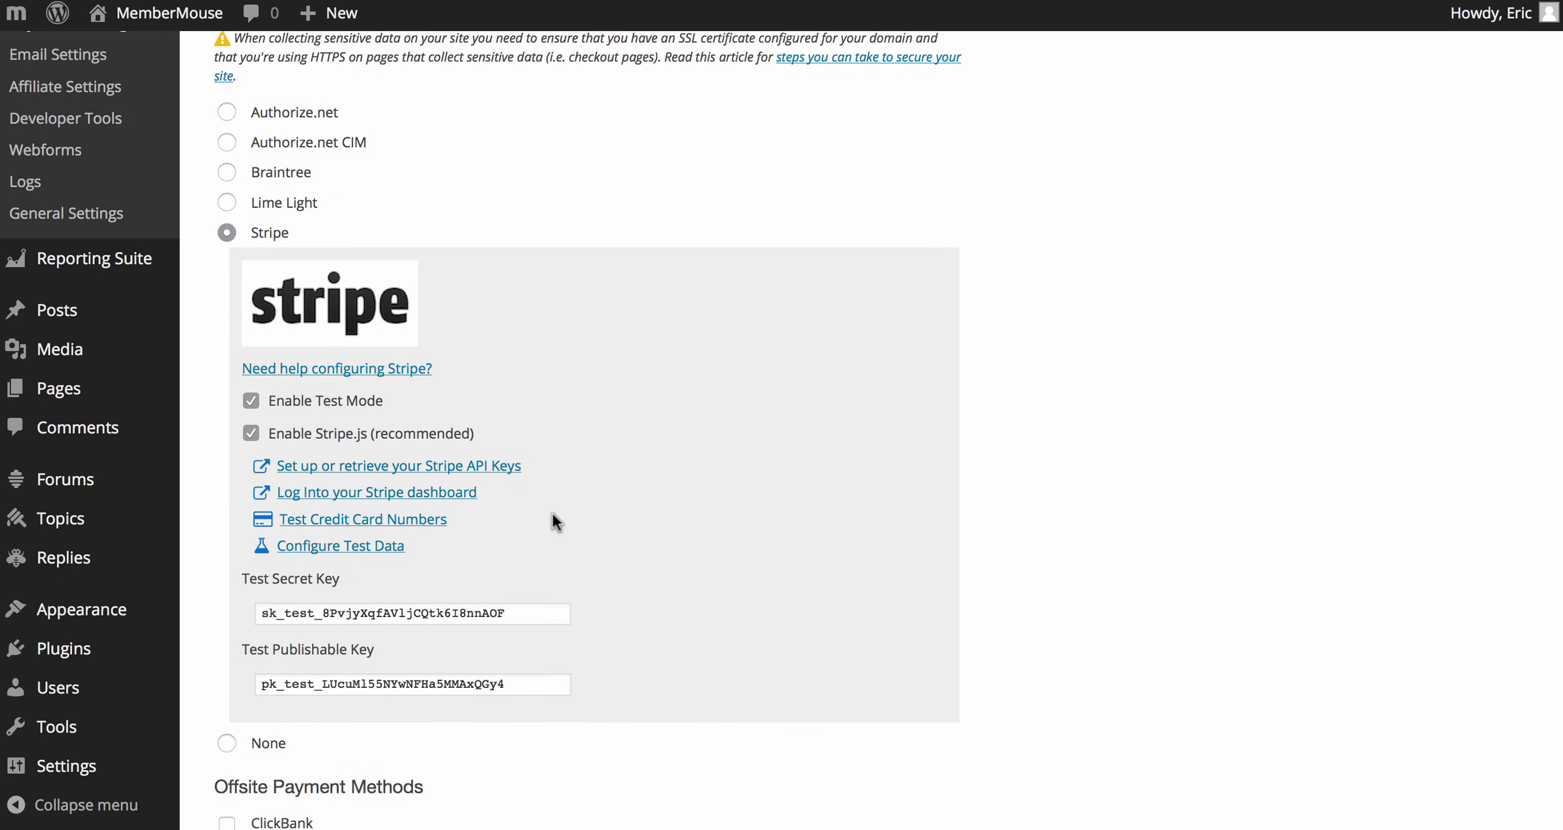
scroll(552, 516, "up", 8)
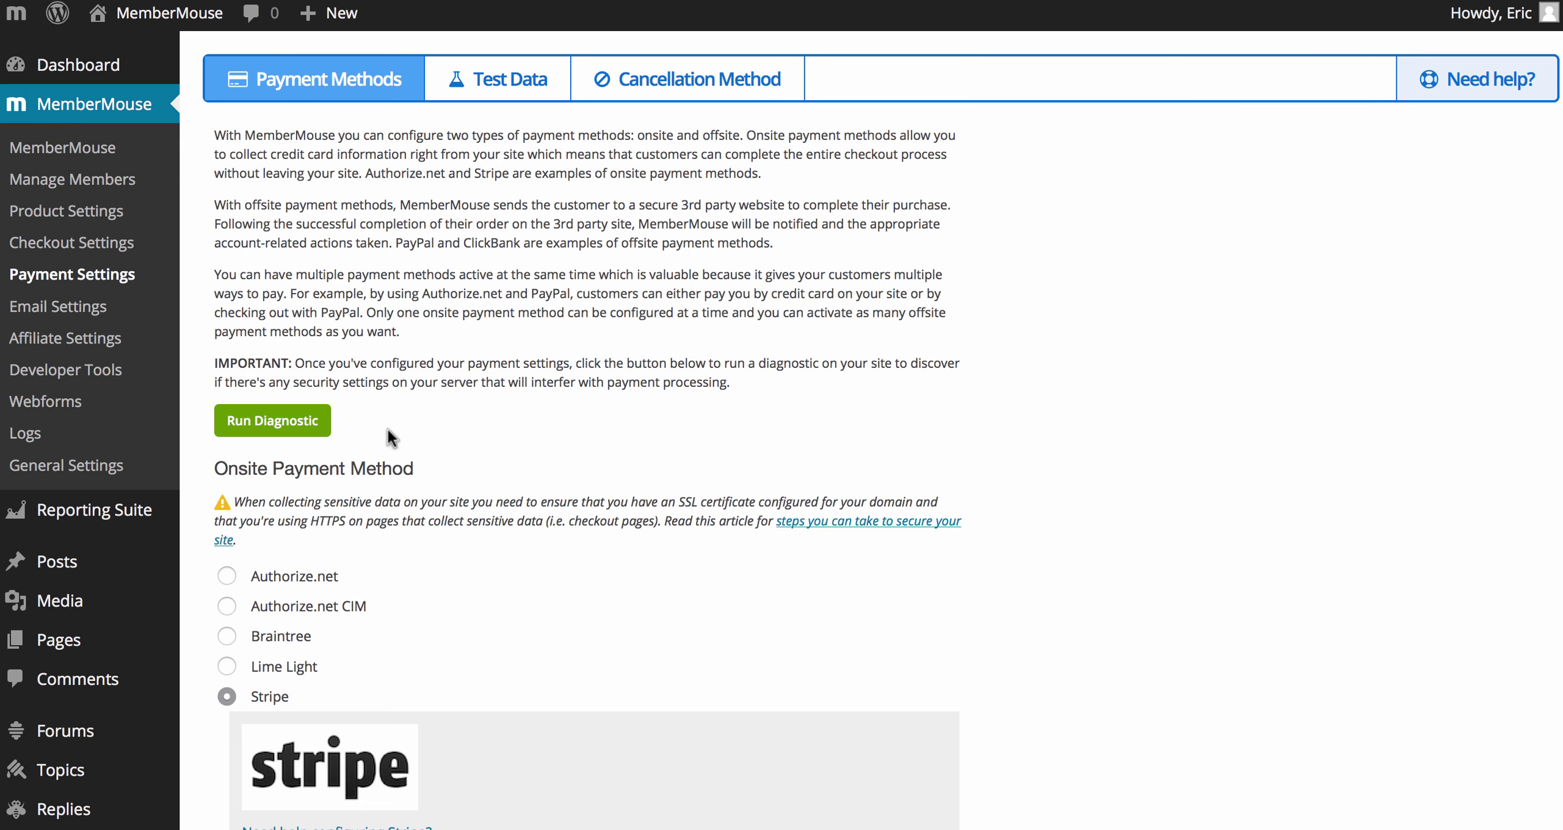
left_click(273, 420)
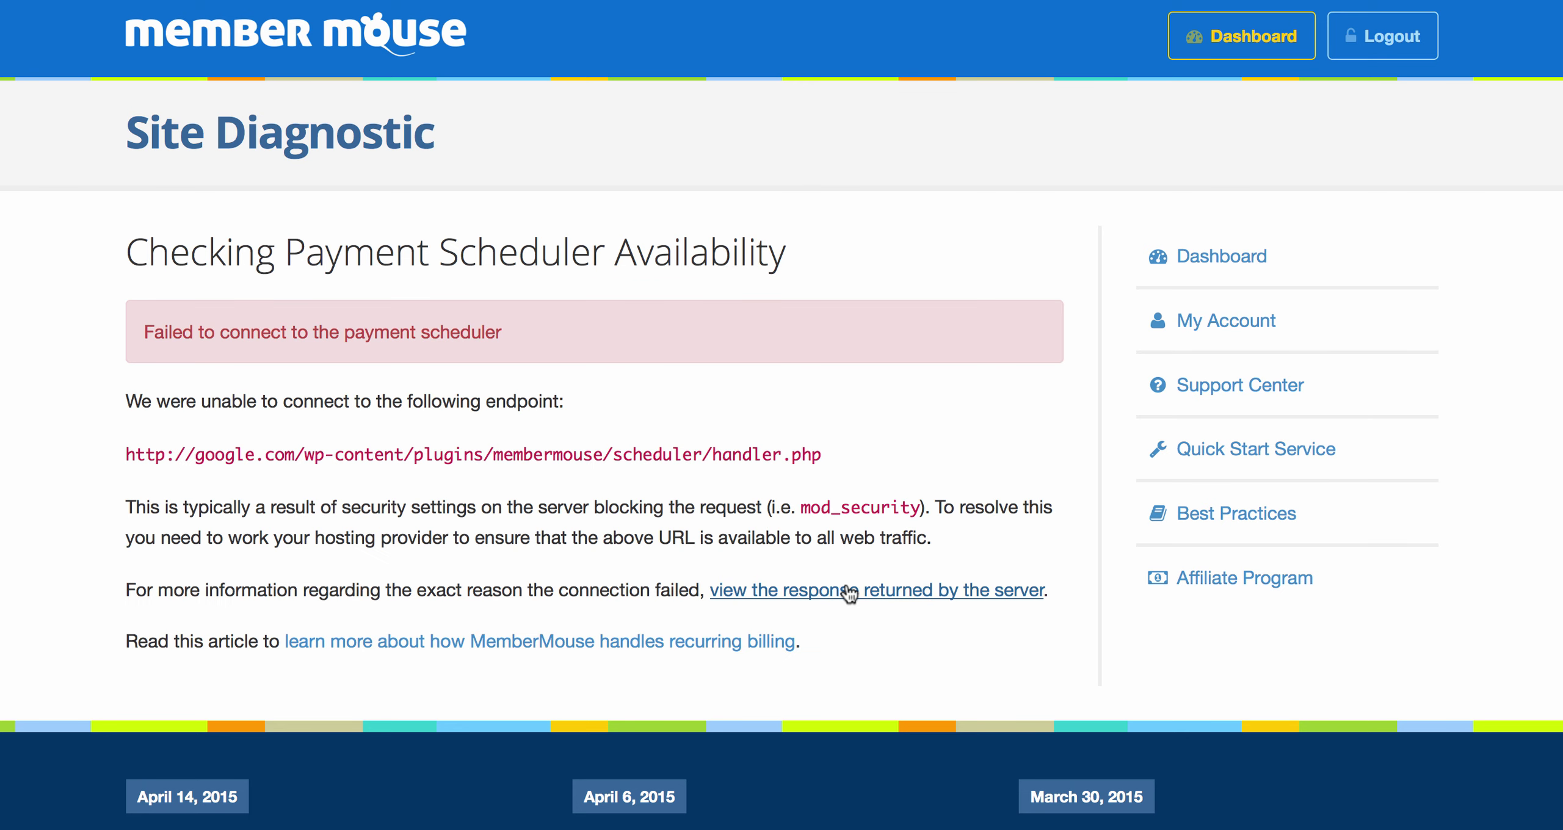
left_click(848, 591)
scroll(870, 558, "down", 4)
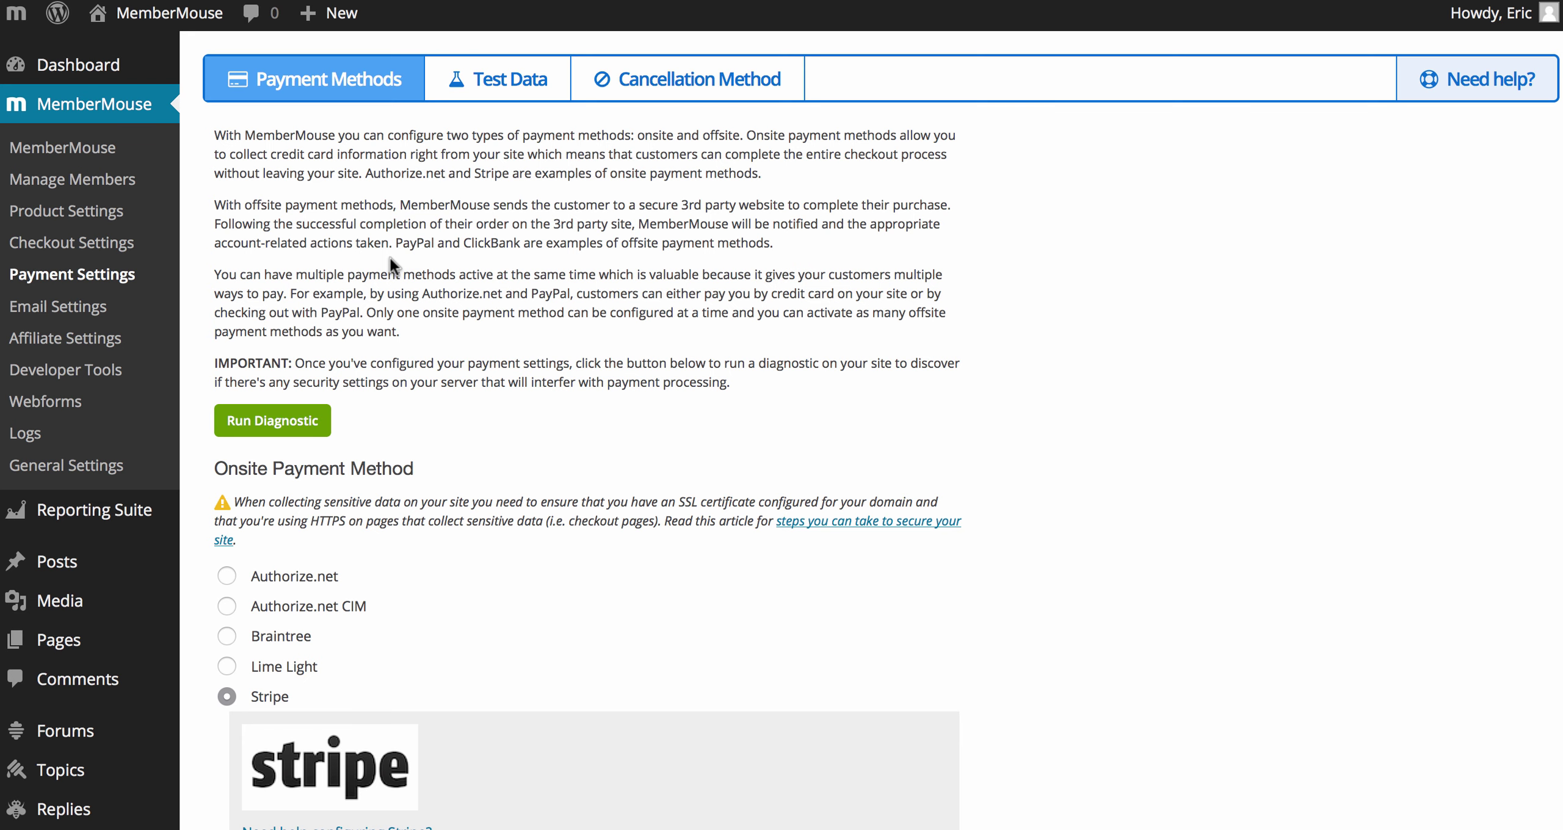
Step: Try buying the Starter membership from the Sales Page, then return to the WordPress admin
key("super+Tab")
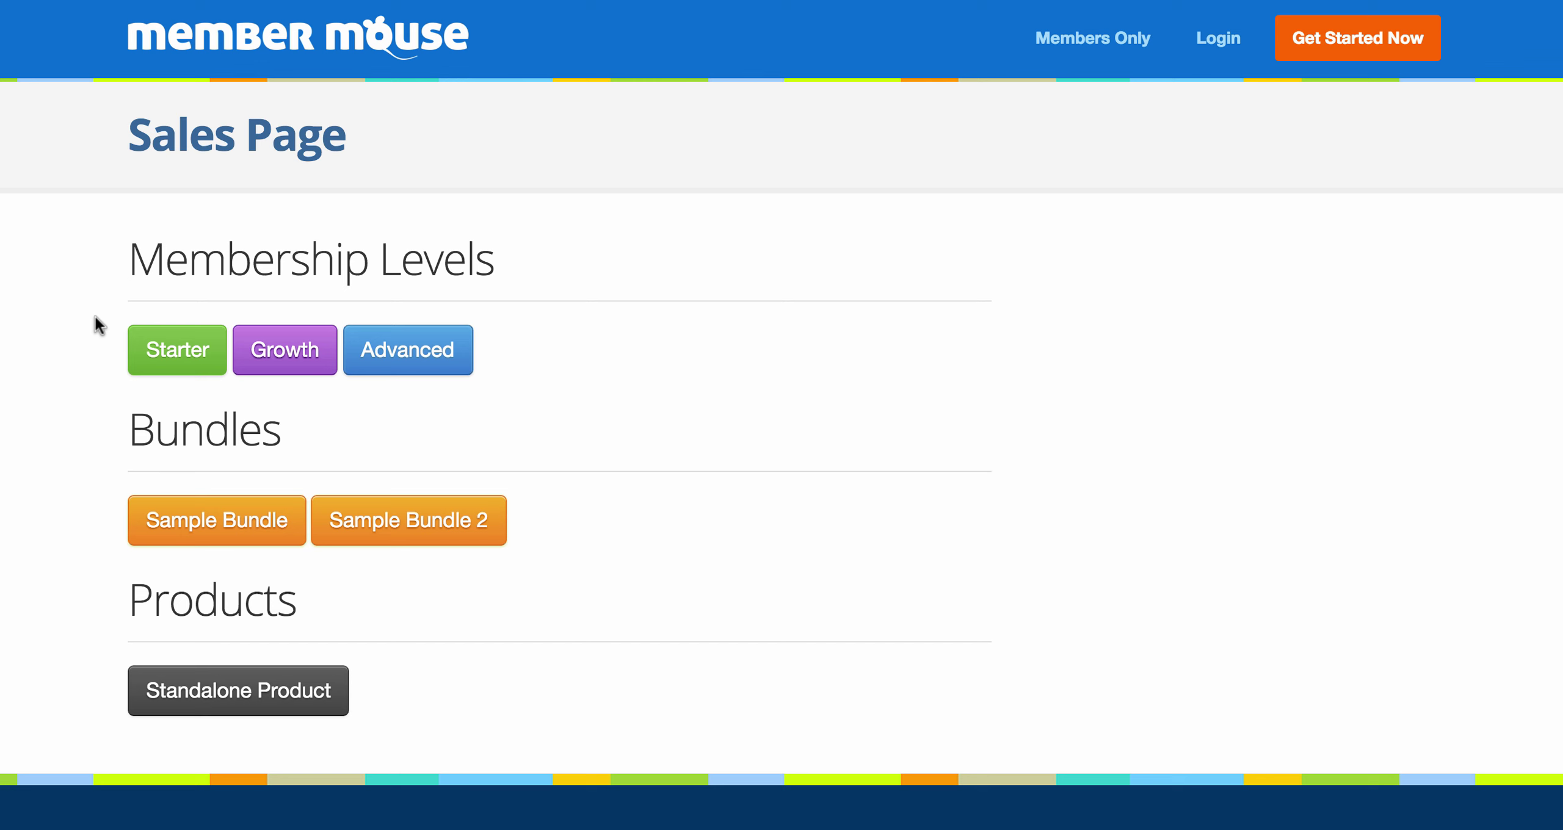
left_click(177, 359)
left_click(177, 359)
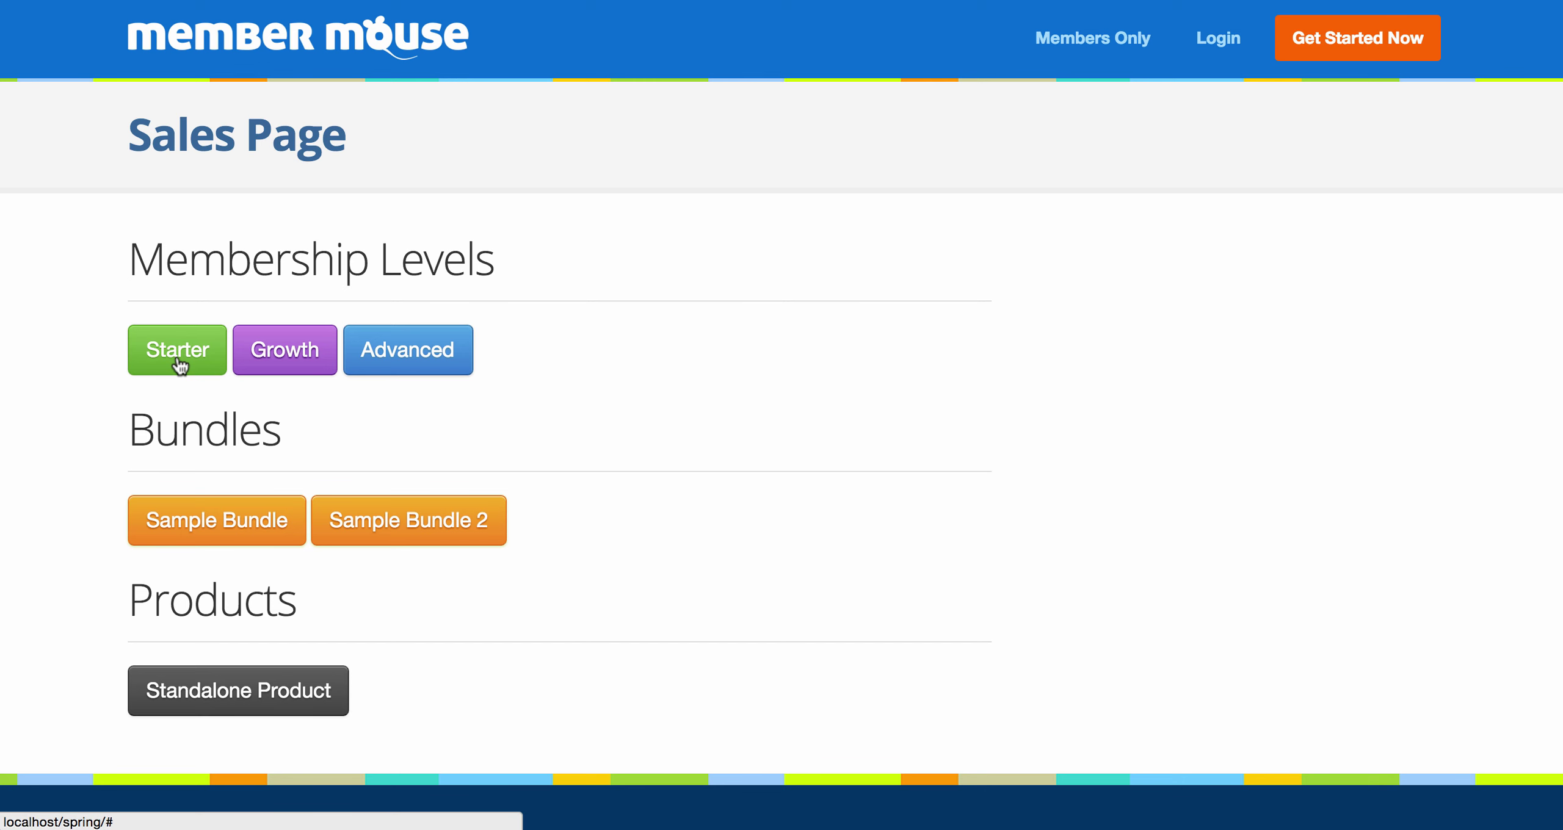
key("super+Tab")
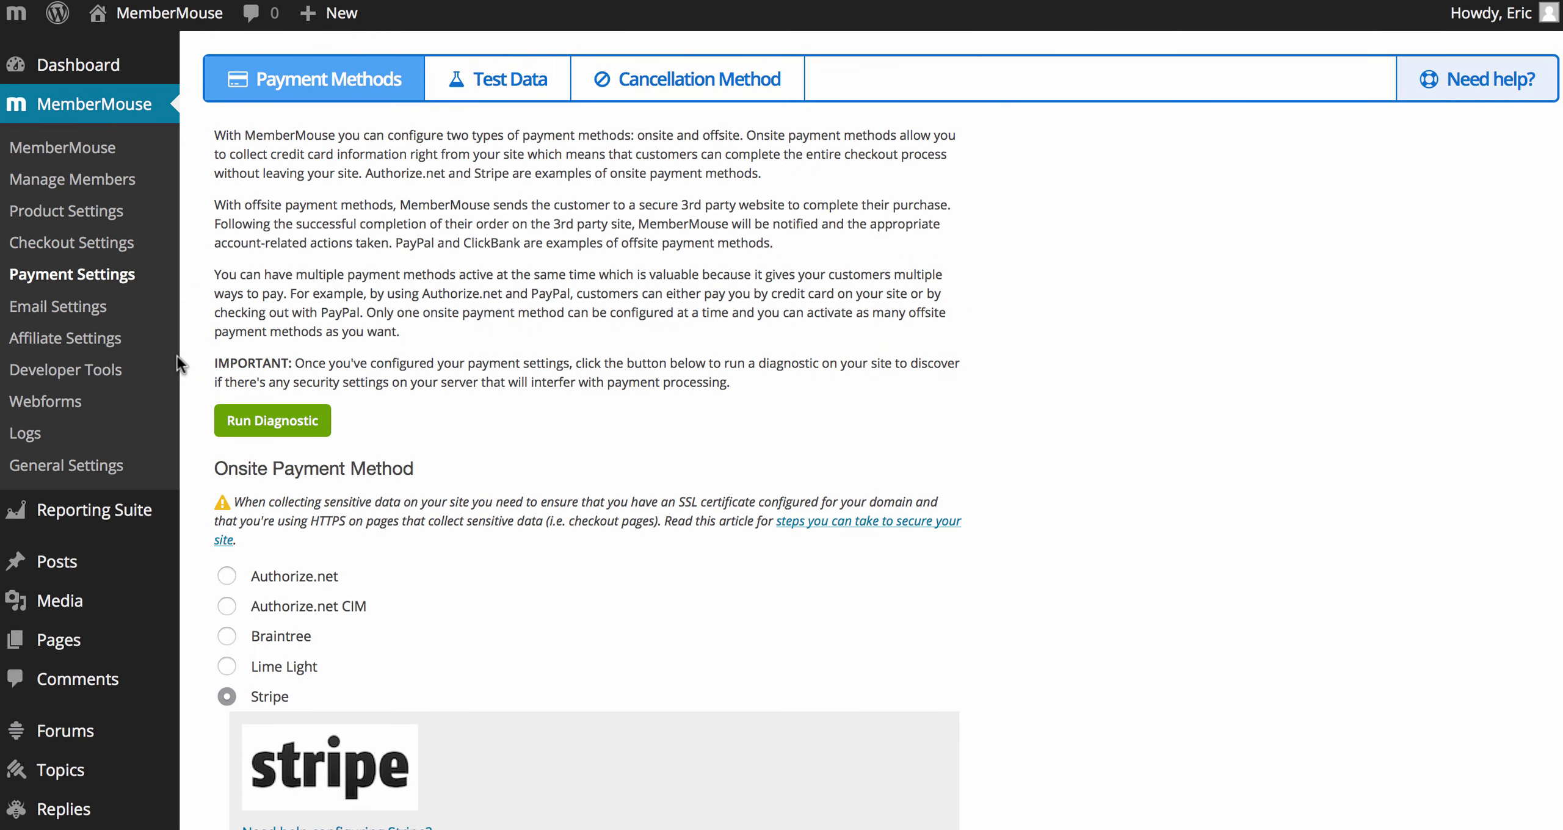
Step: Copy the Starter Membership purchase link SmartTag for Starter Subscription (Monthly) from Membership Levels
left_click(103, 221)
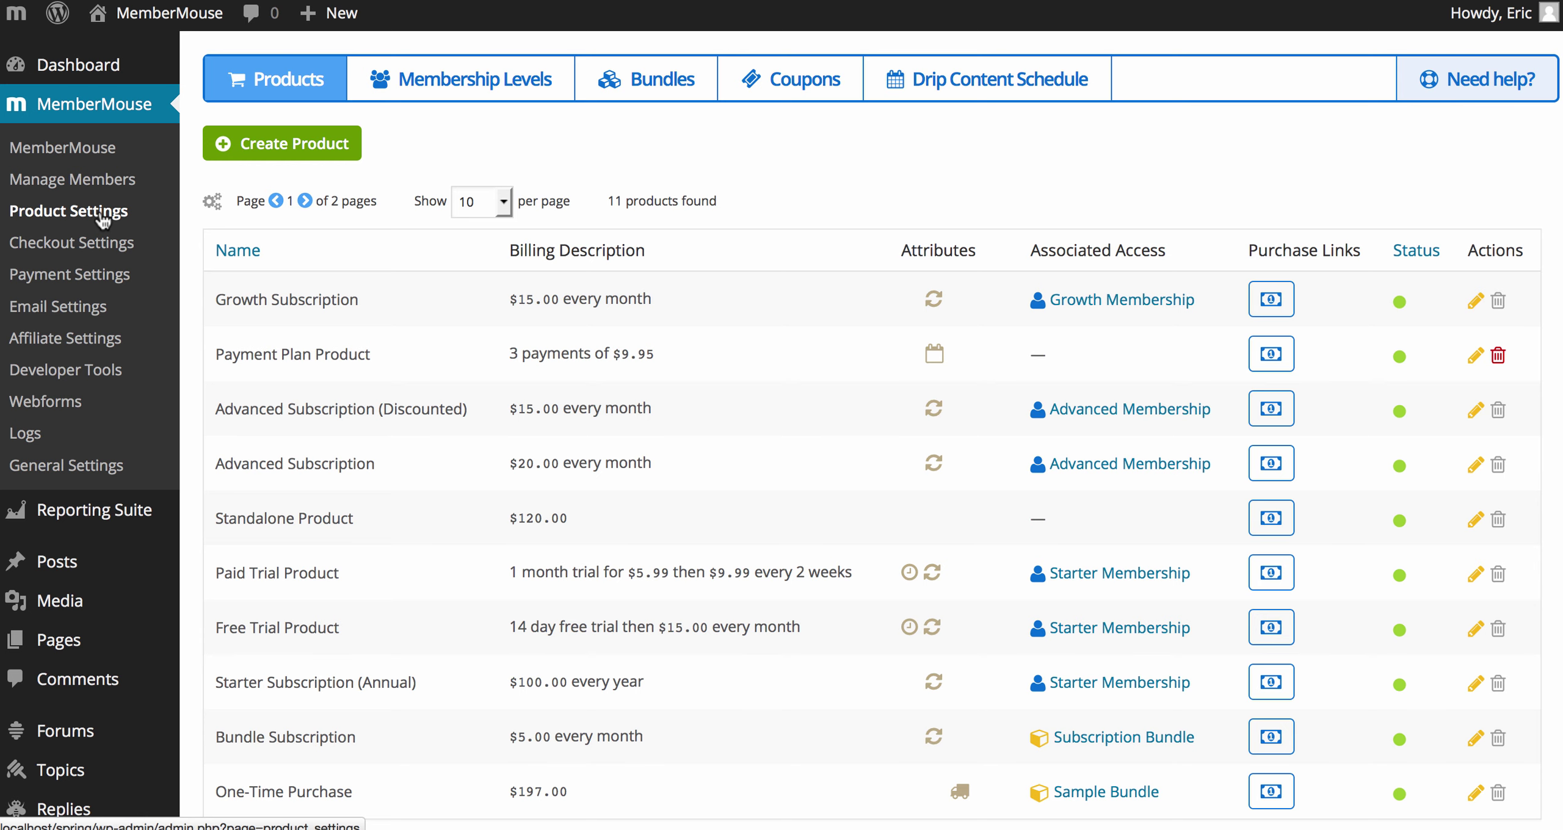
left_click(407, 96)
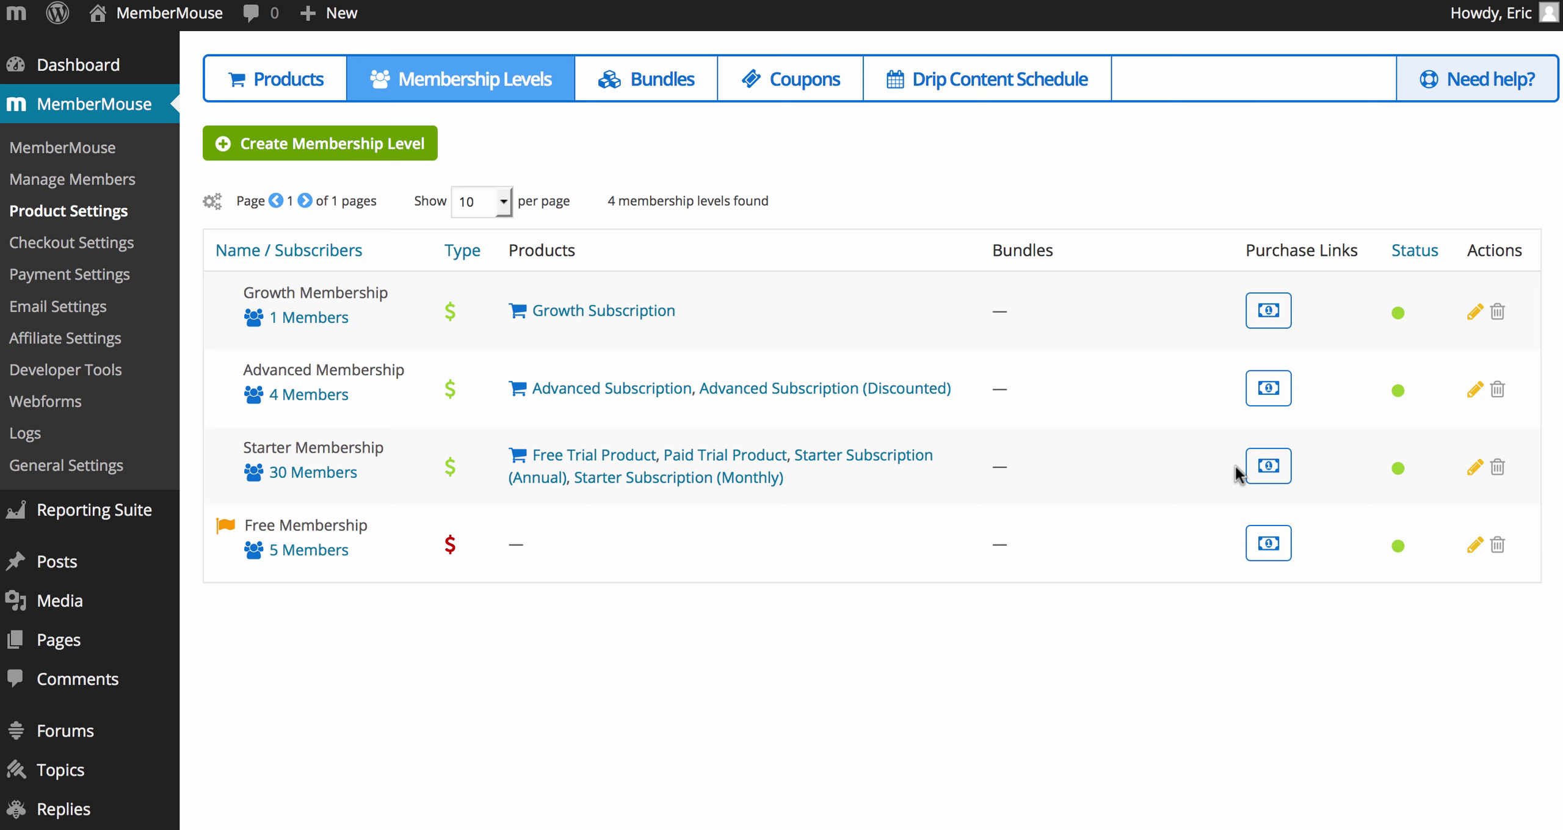
left_click(1263, 468)
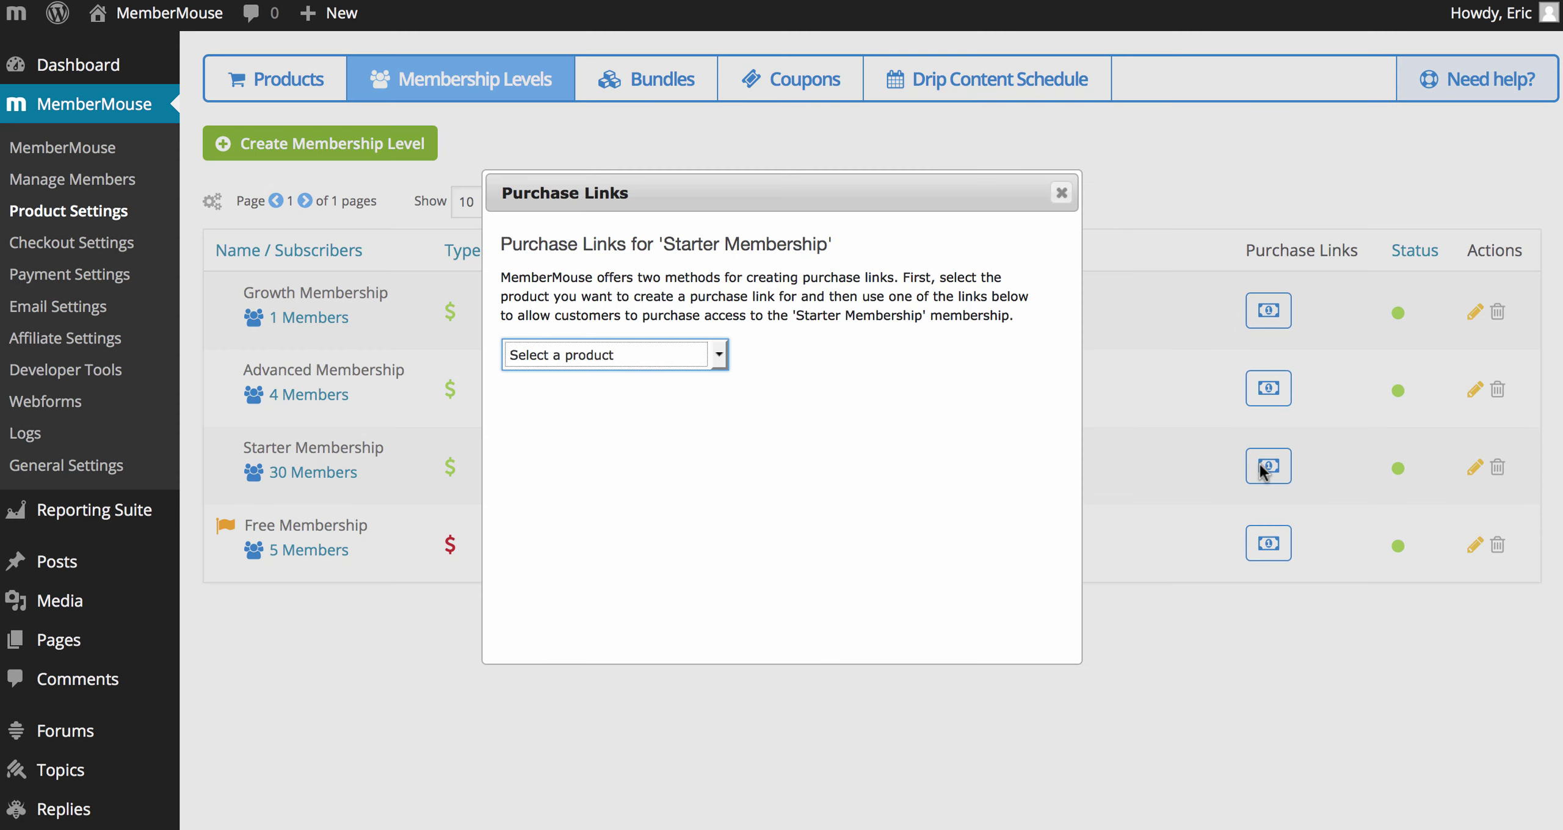
left_click(720, 357)
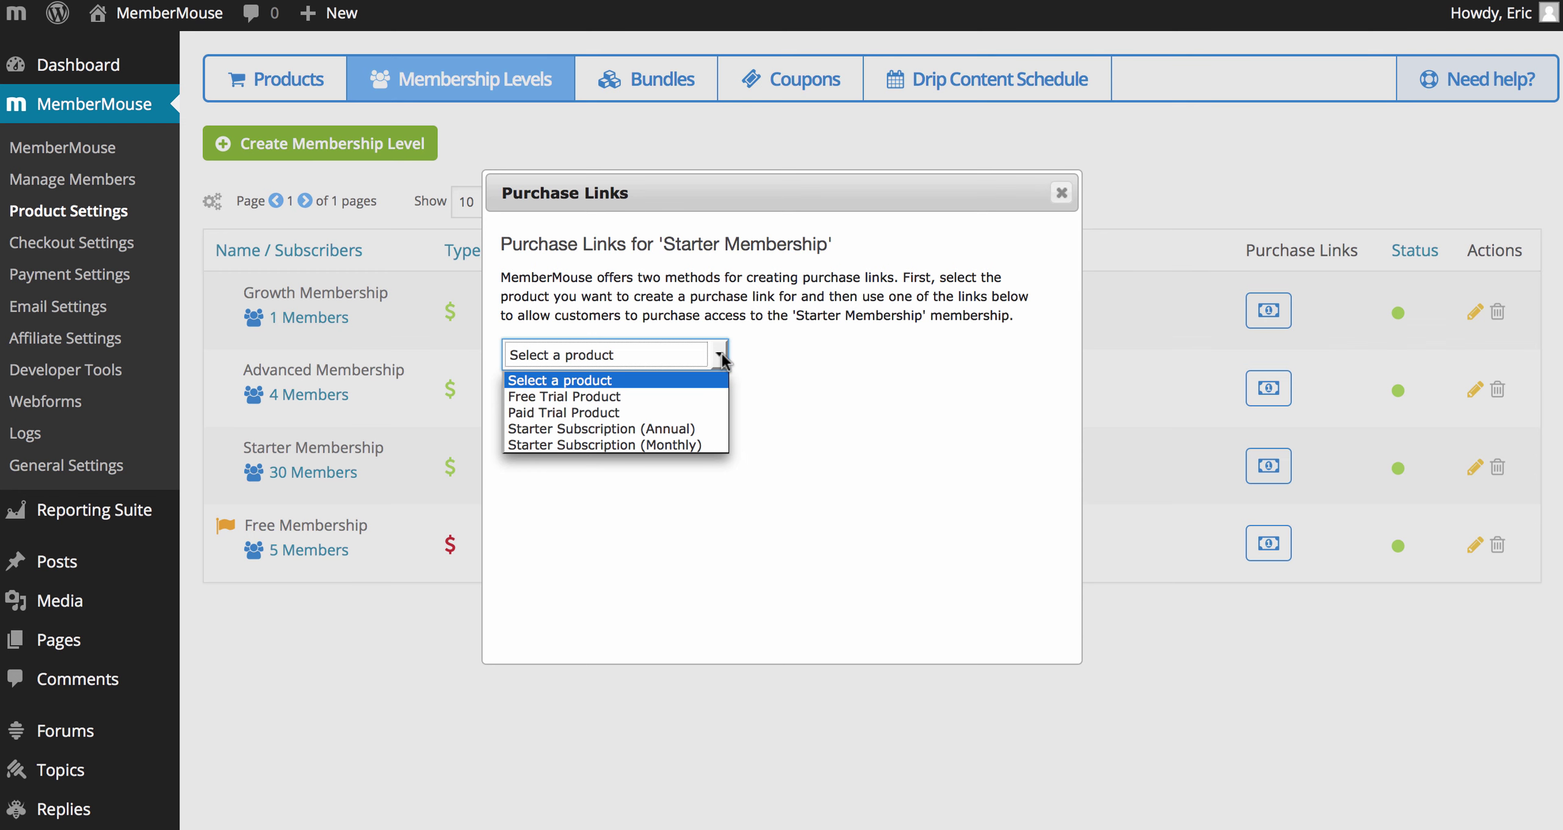
left_click(714, 450)
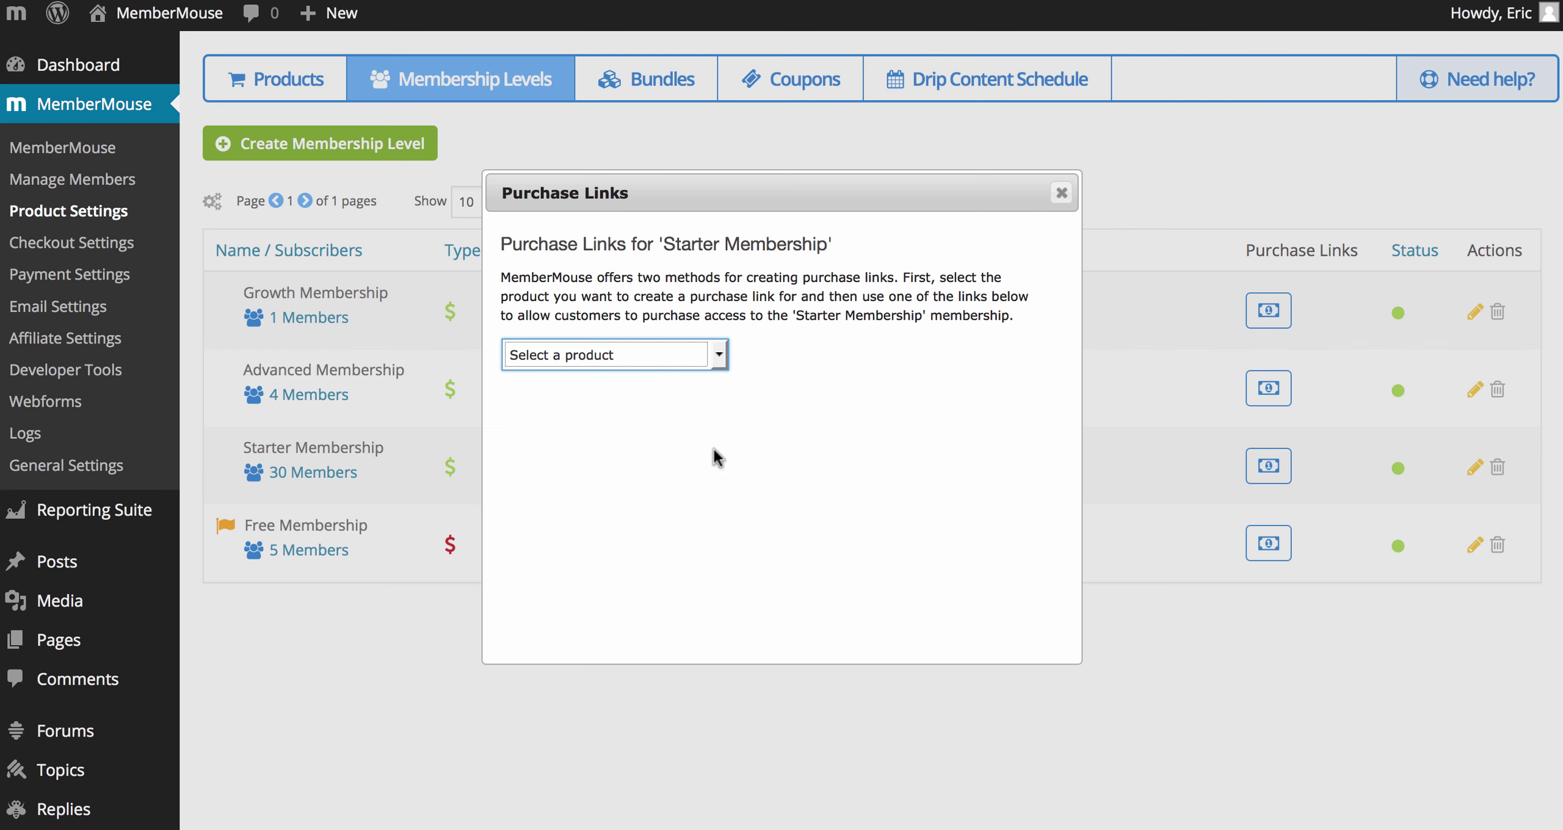
left_click(741, 427)
key("super+c")
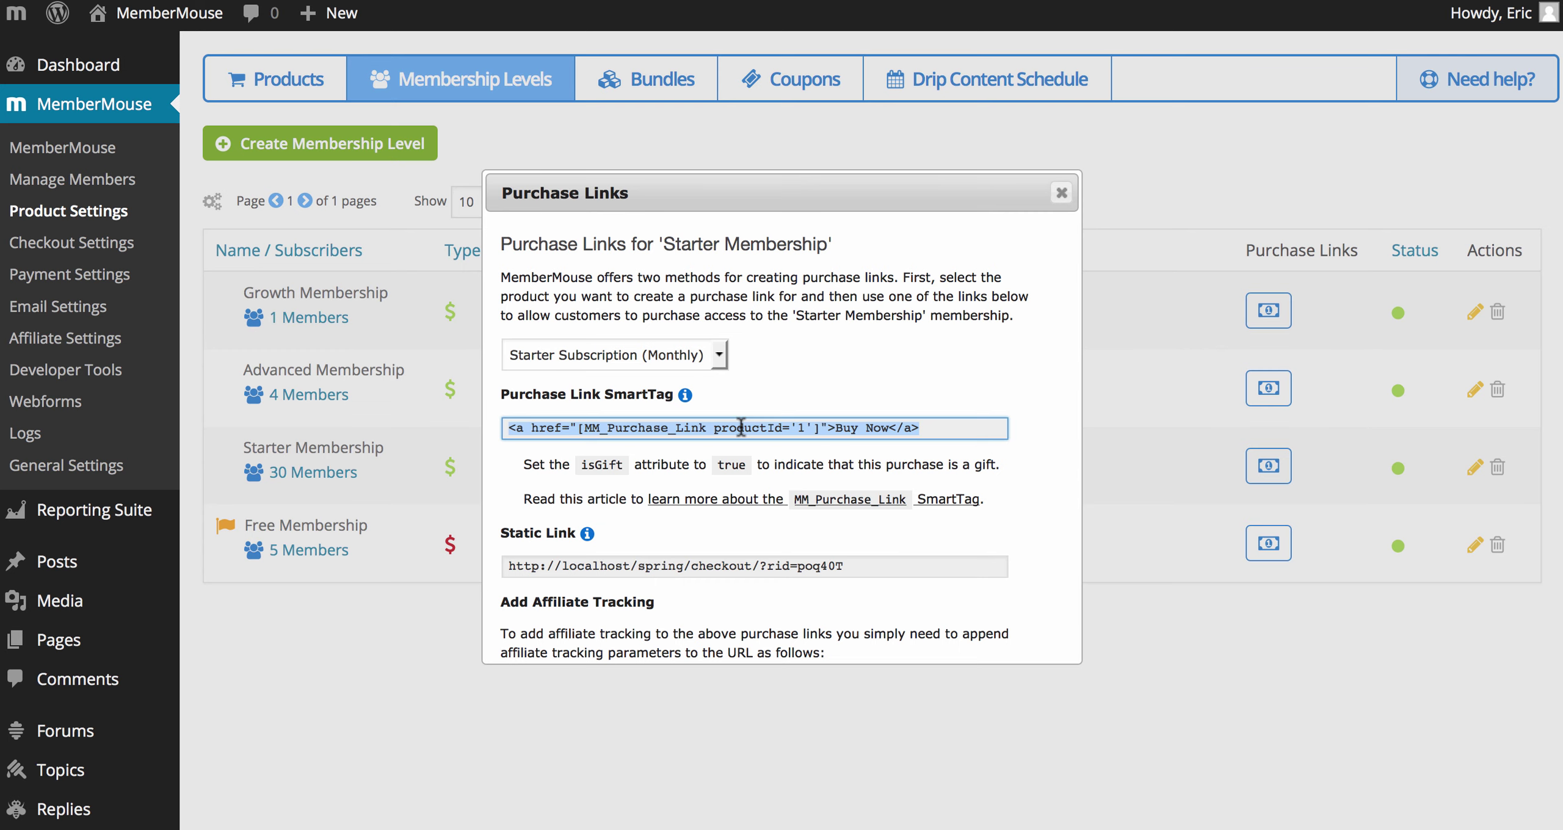
left_click(1061, 194)
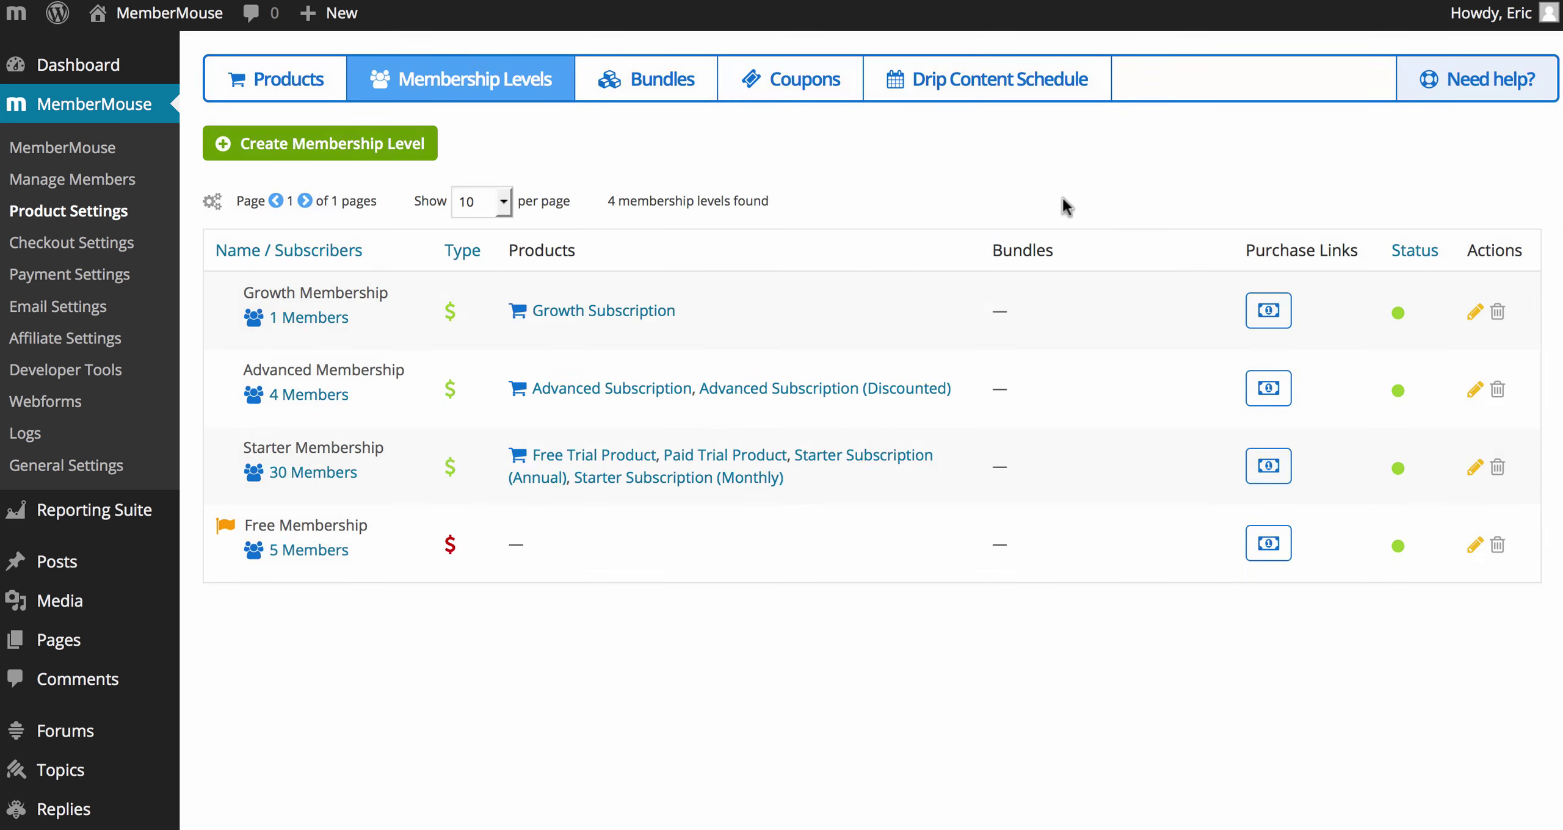
Step: Open the Sales Page for editing and paste the purchase link SmartTag below the Membership Levels heading
left_click(70, 641)
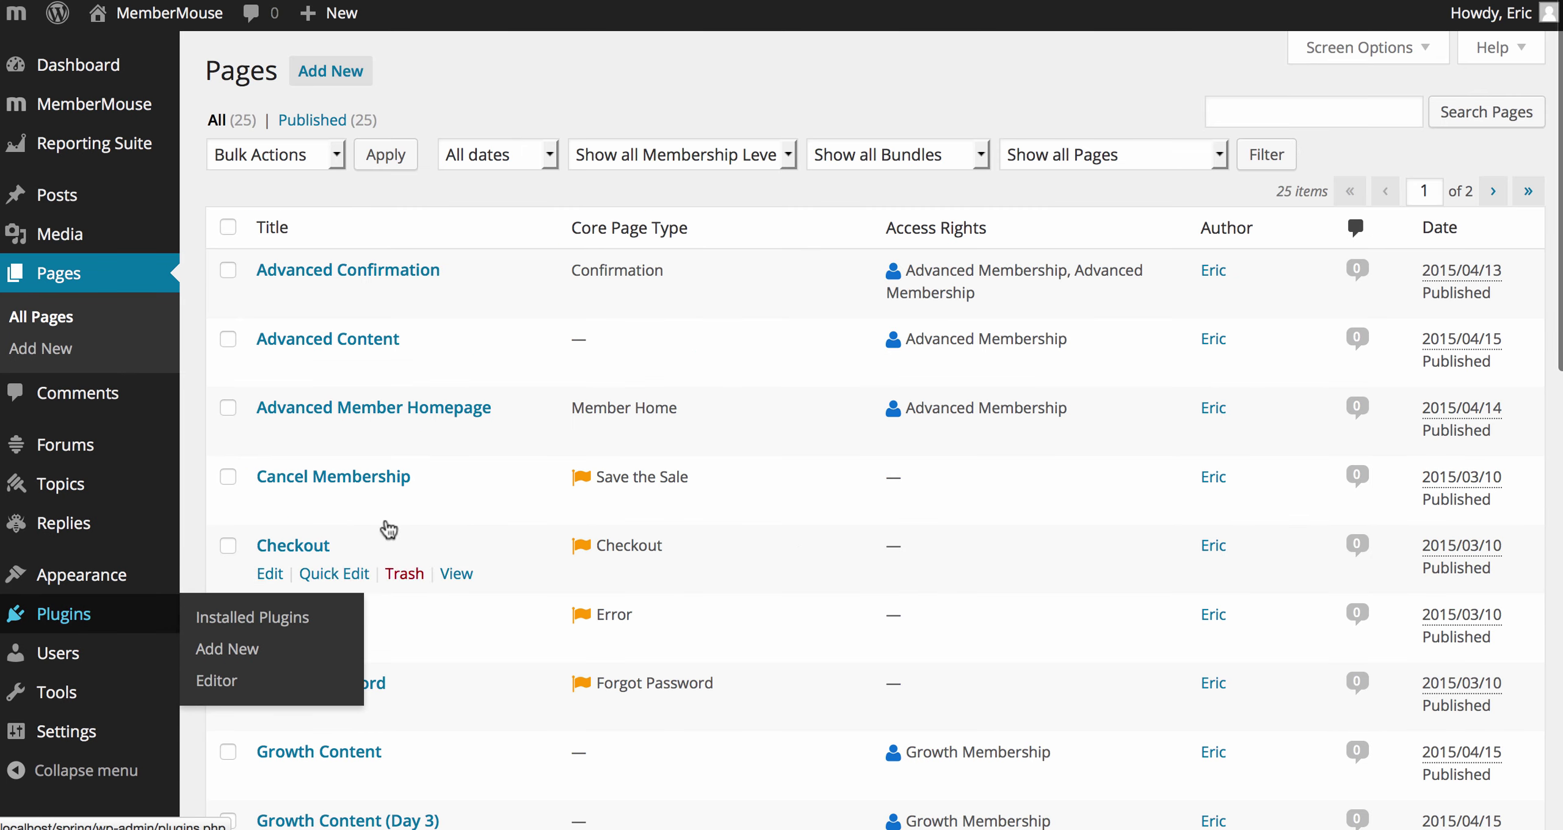
scroll(489, 501, "down", 10)
scroll(488, 493, "down", 6)
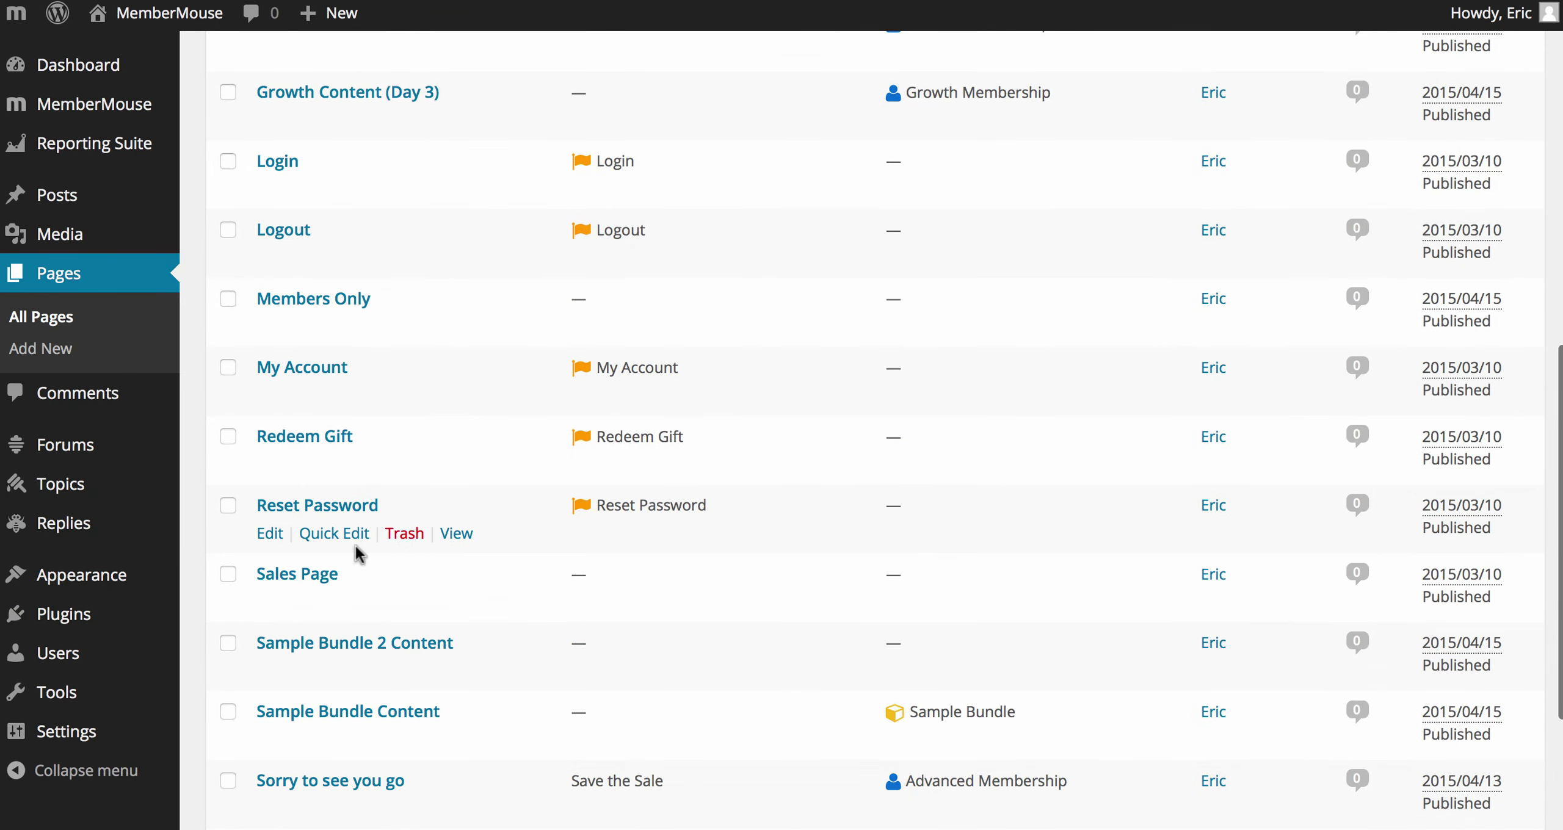
left_click(298, 574)
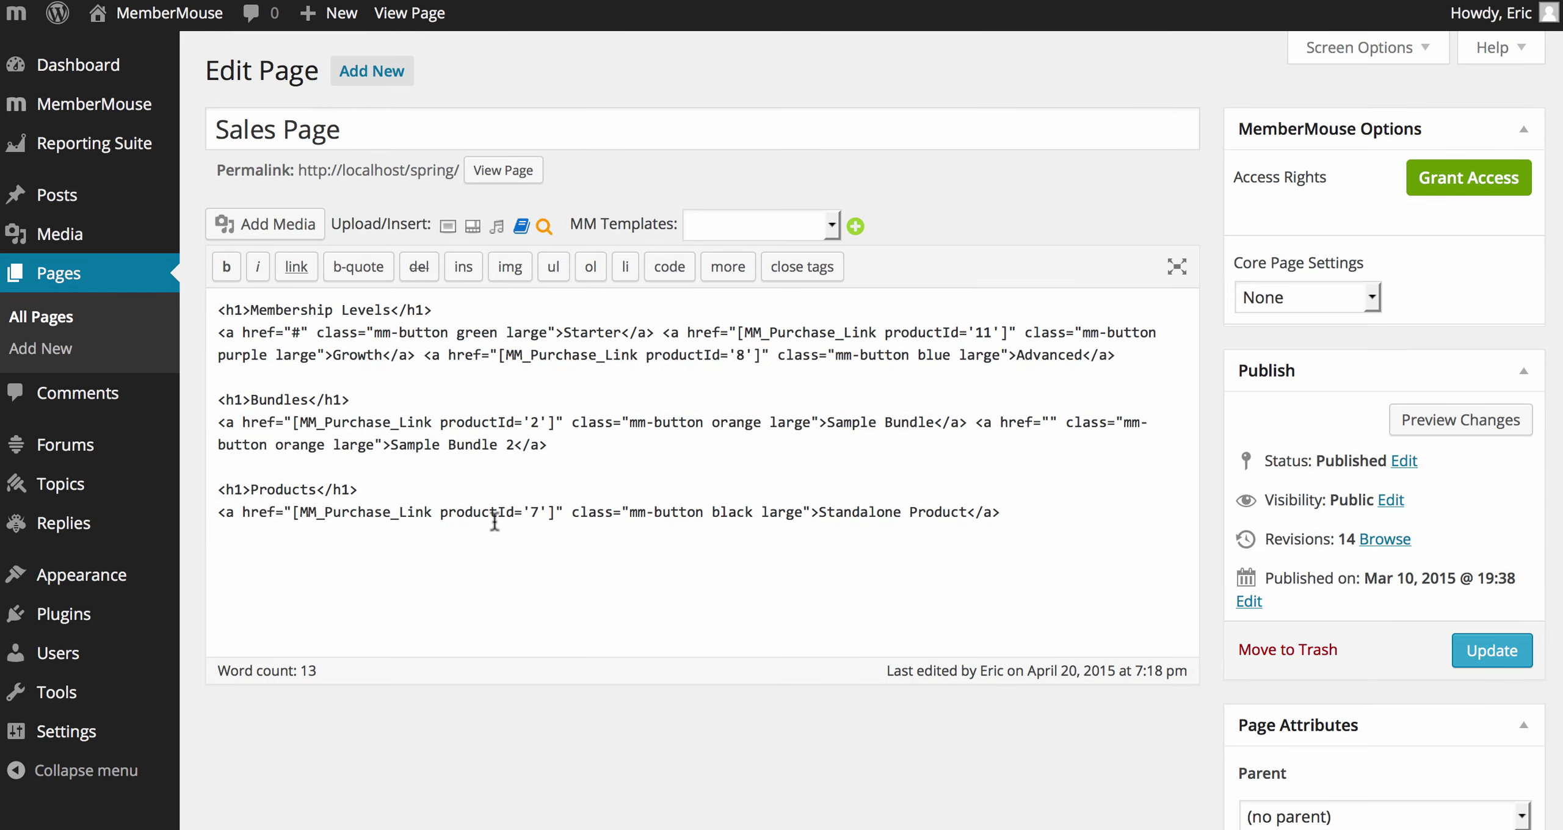
left_click(693, 308)
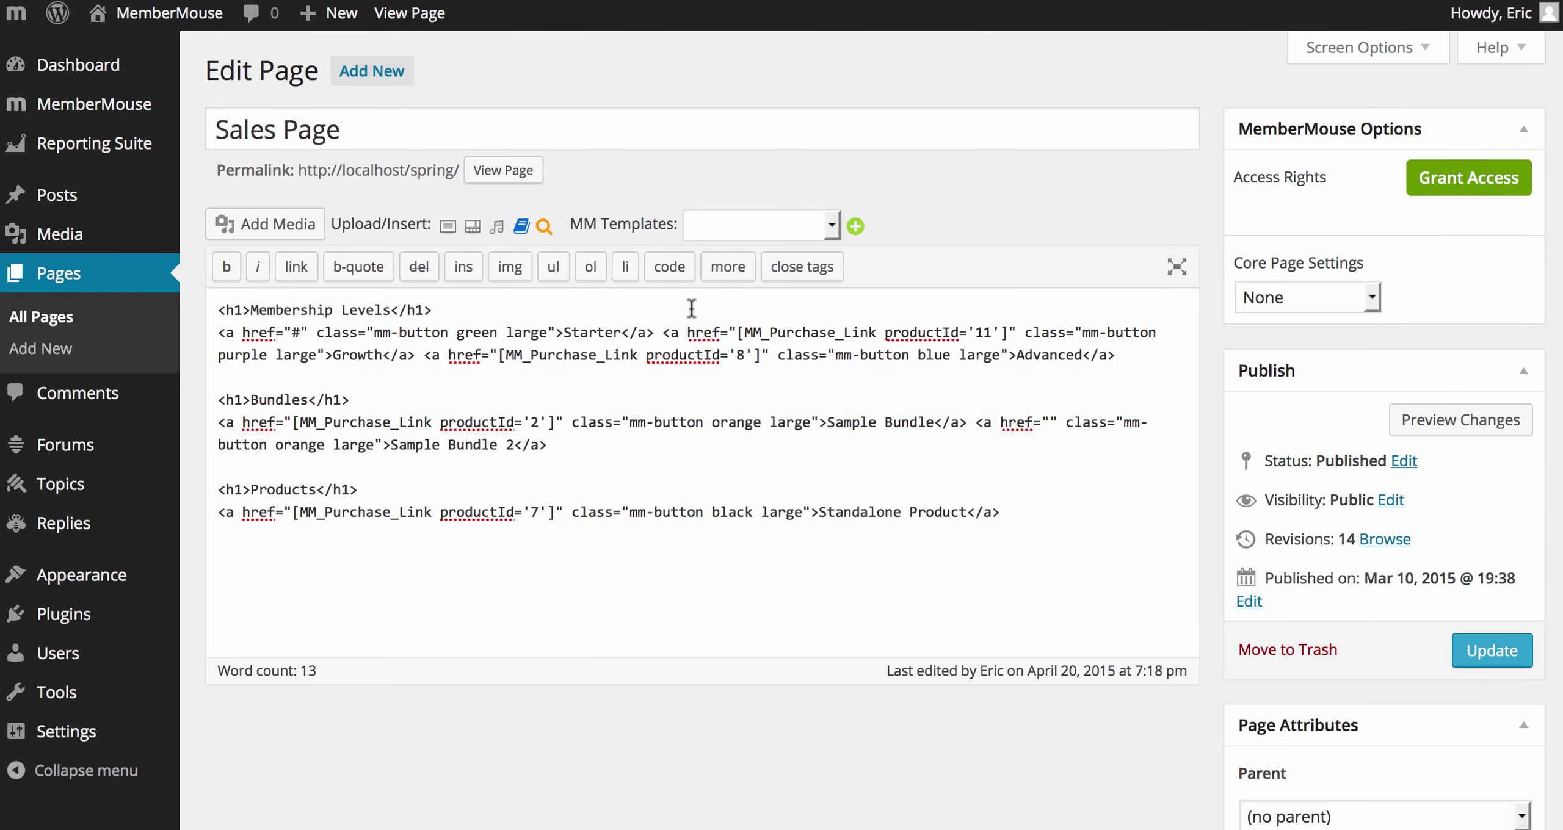
key("Return")
key("super+v")
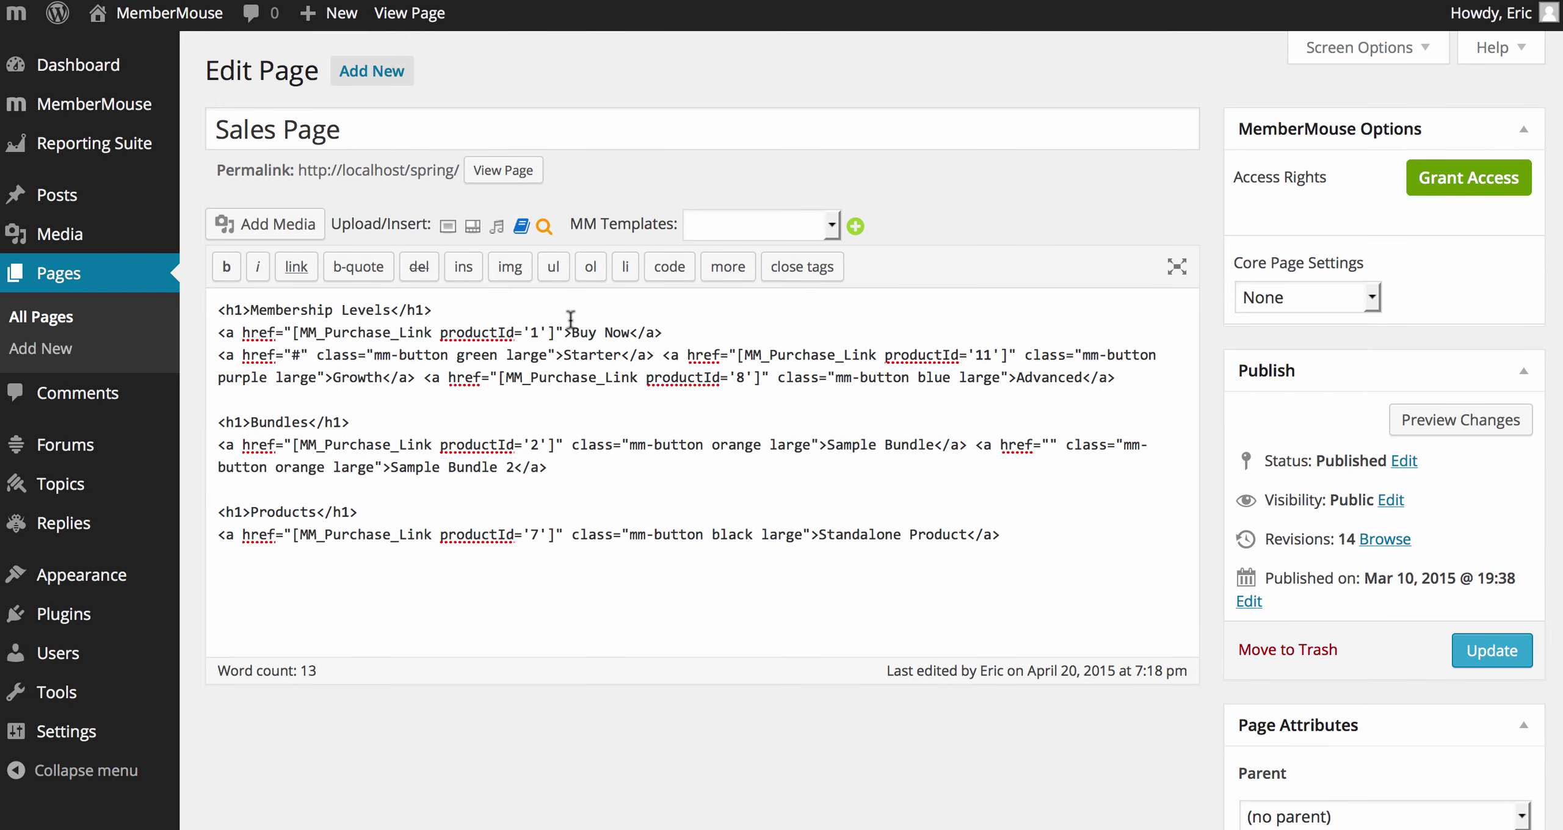
Step: Move the productId '1' purchase shortcode into the Starter link, delete the Buy Now line, and update
left_click_drag(554, 332, 293, 333)
key("ctrl+c")
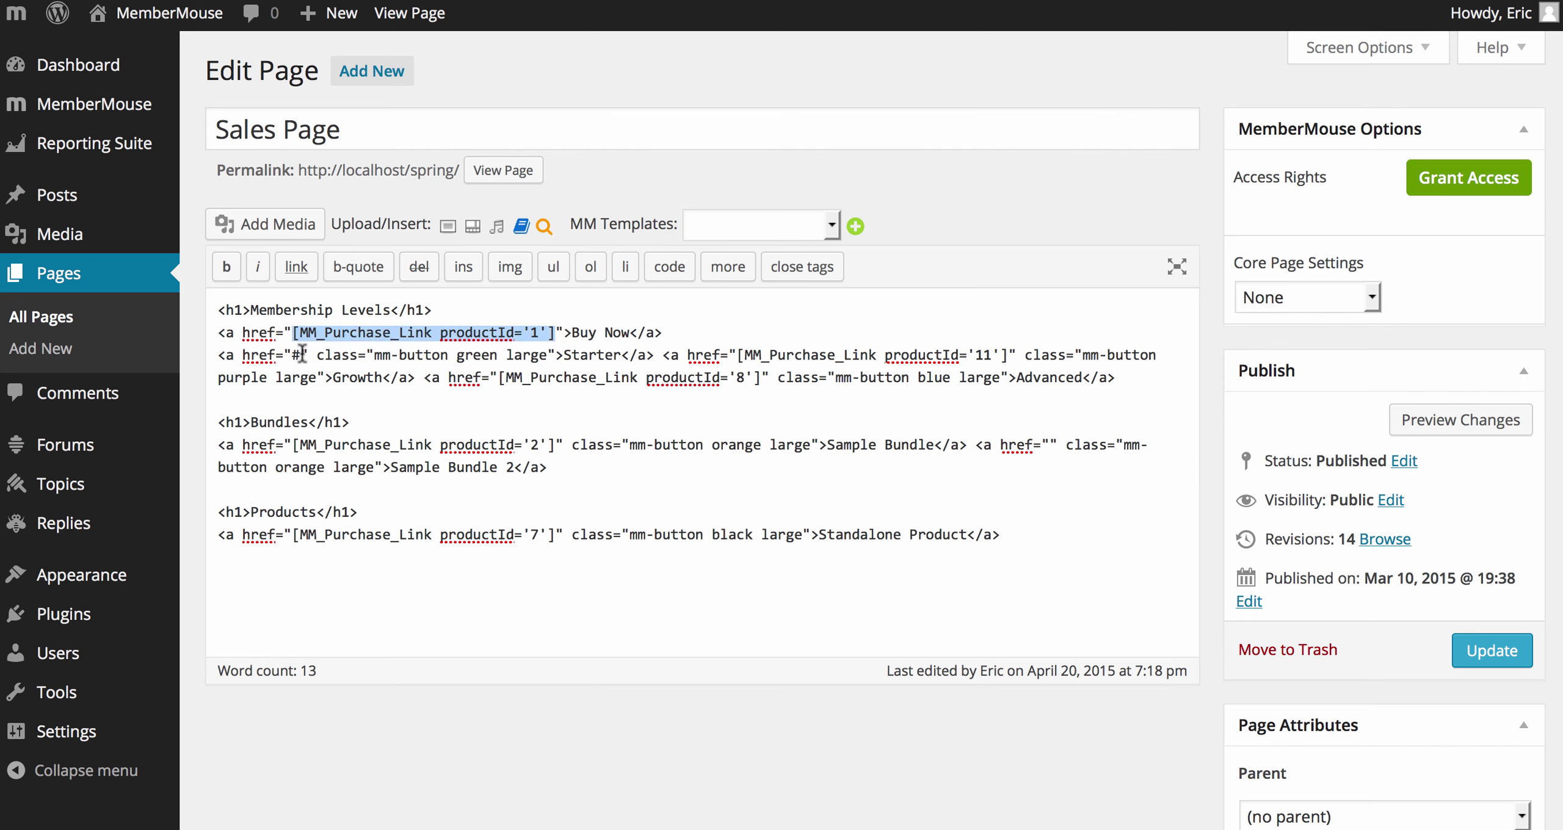
left_click(304, 354)
key("BackSpace")
key("ctrl+v")
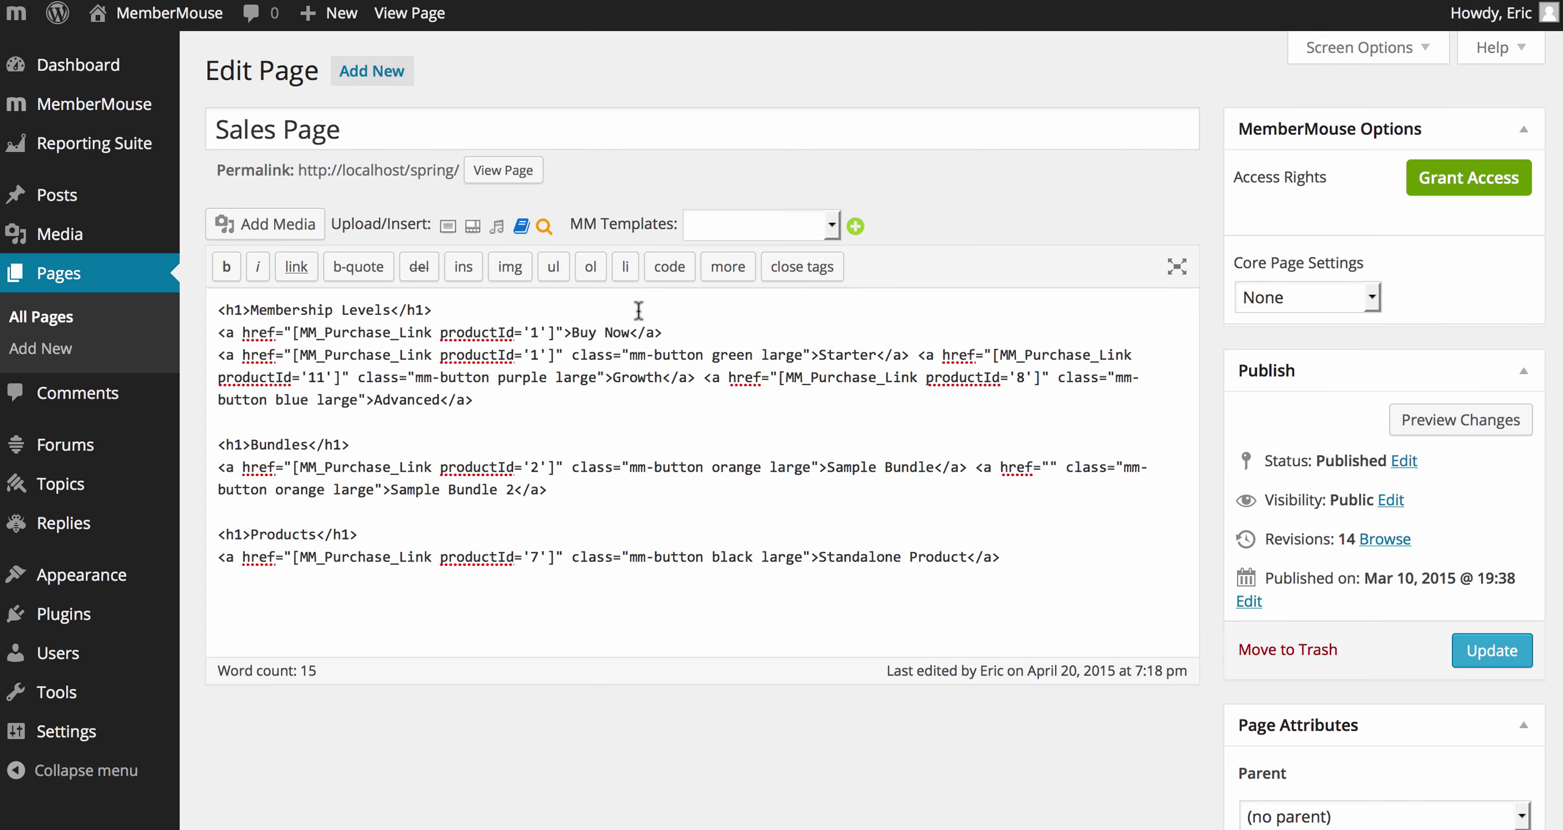
left_click_drag(666, 333, 668, 317)
key("BackSpace")
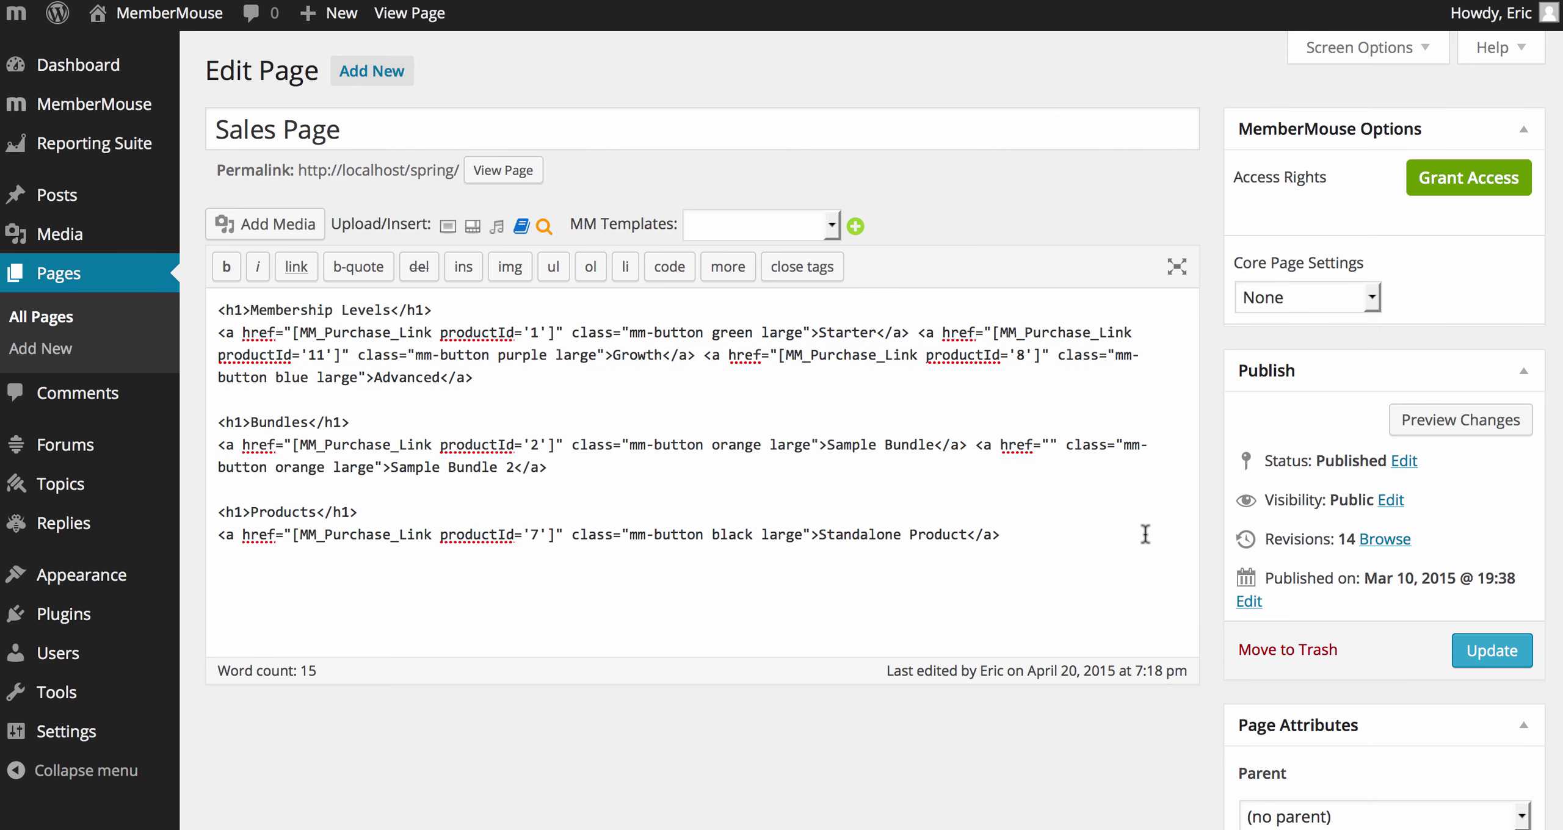
left_click(1476, 654)
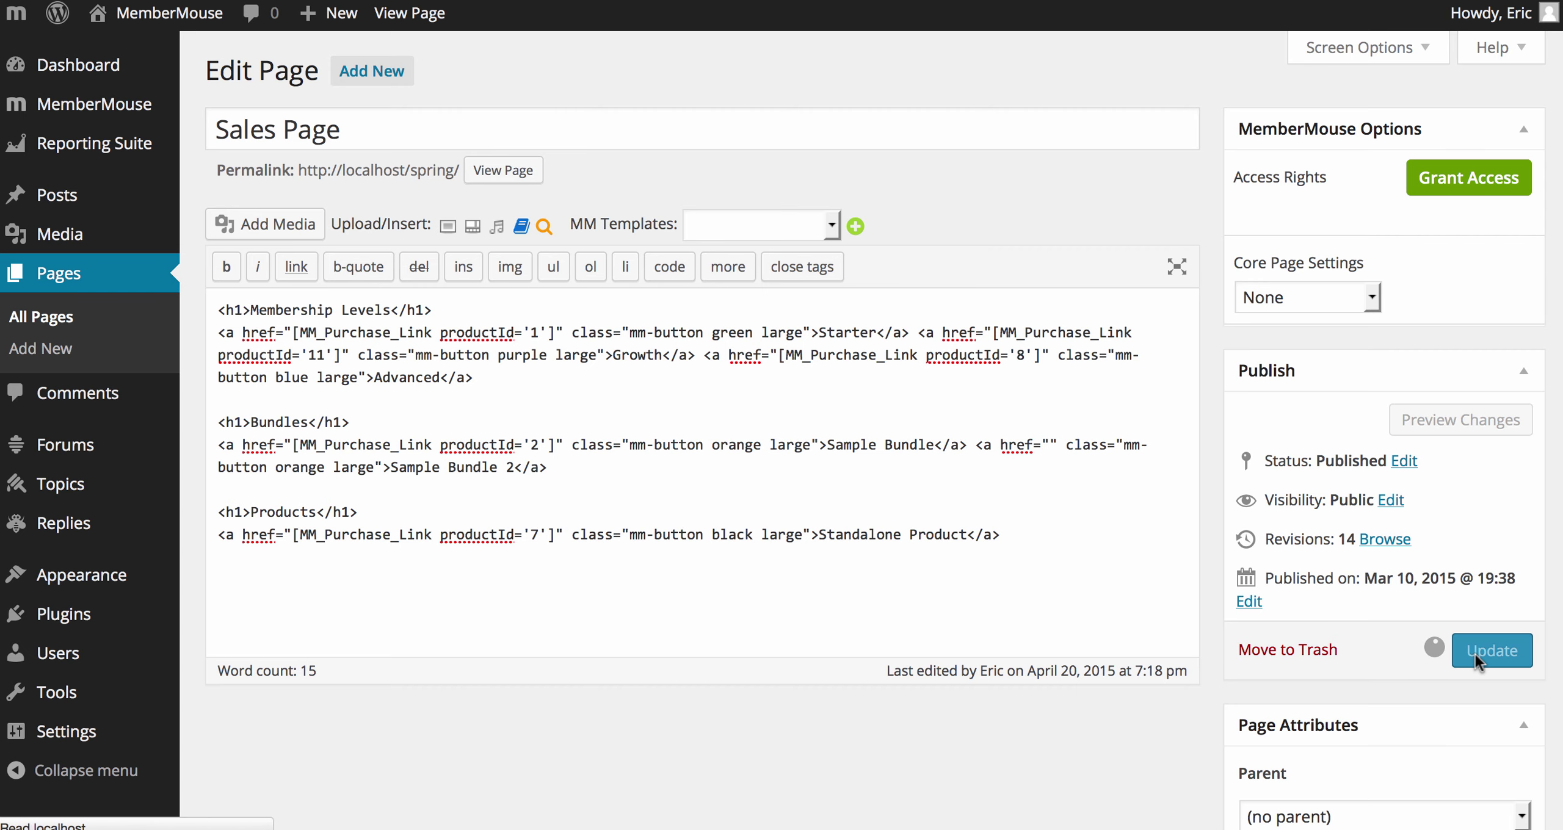
key("super+Tab")
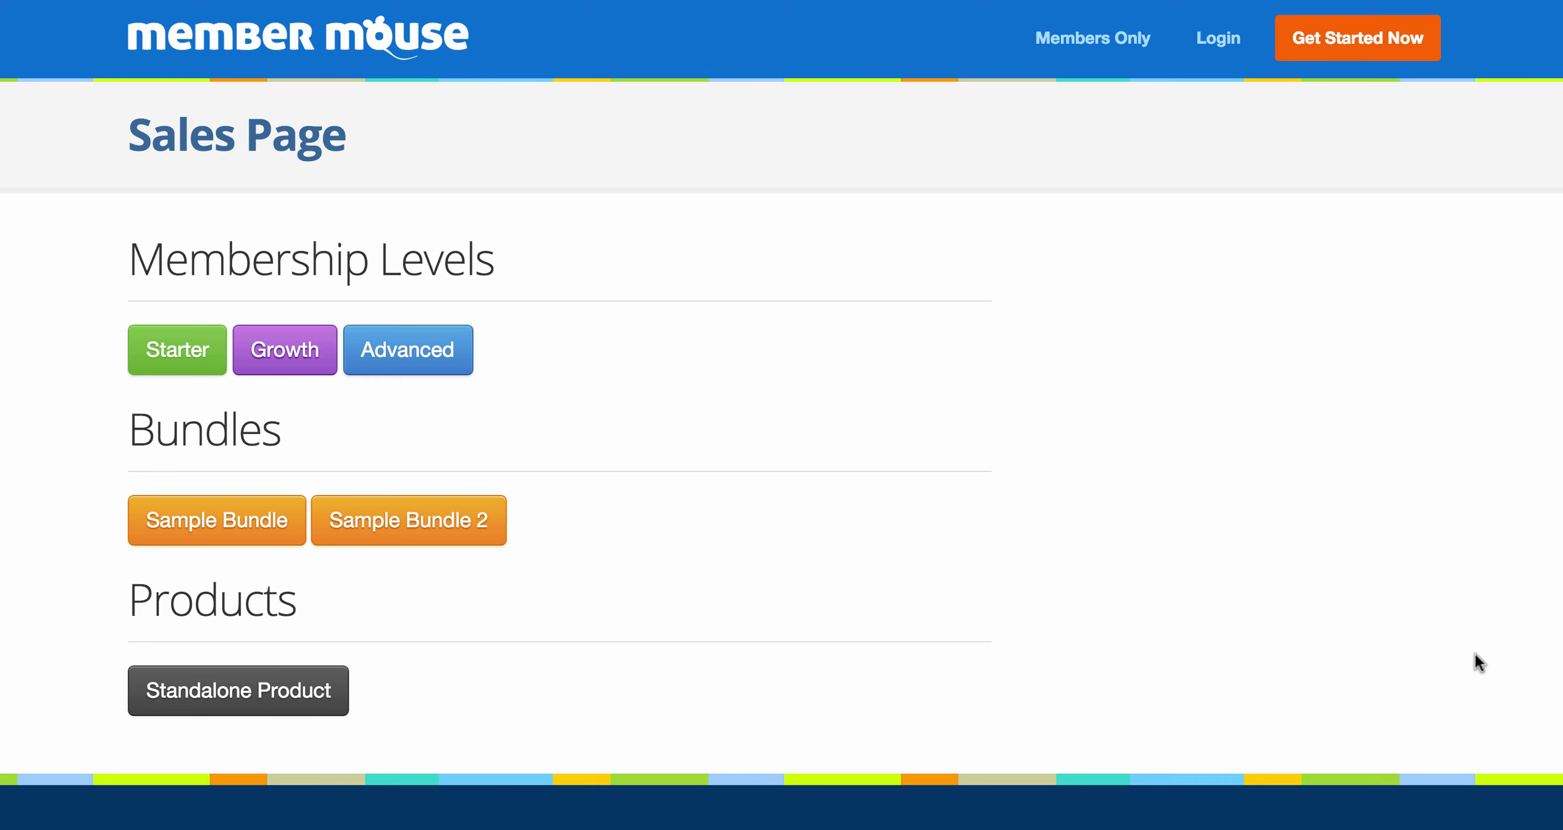
Step: Open the Starter checkout from the Sales Page and enter the buyer's first and last name
left_click(188, 365)
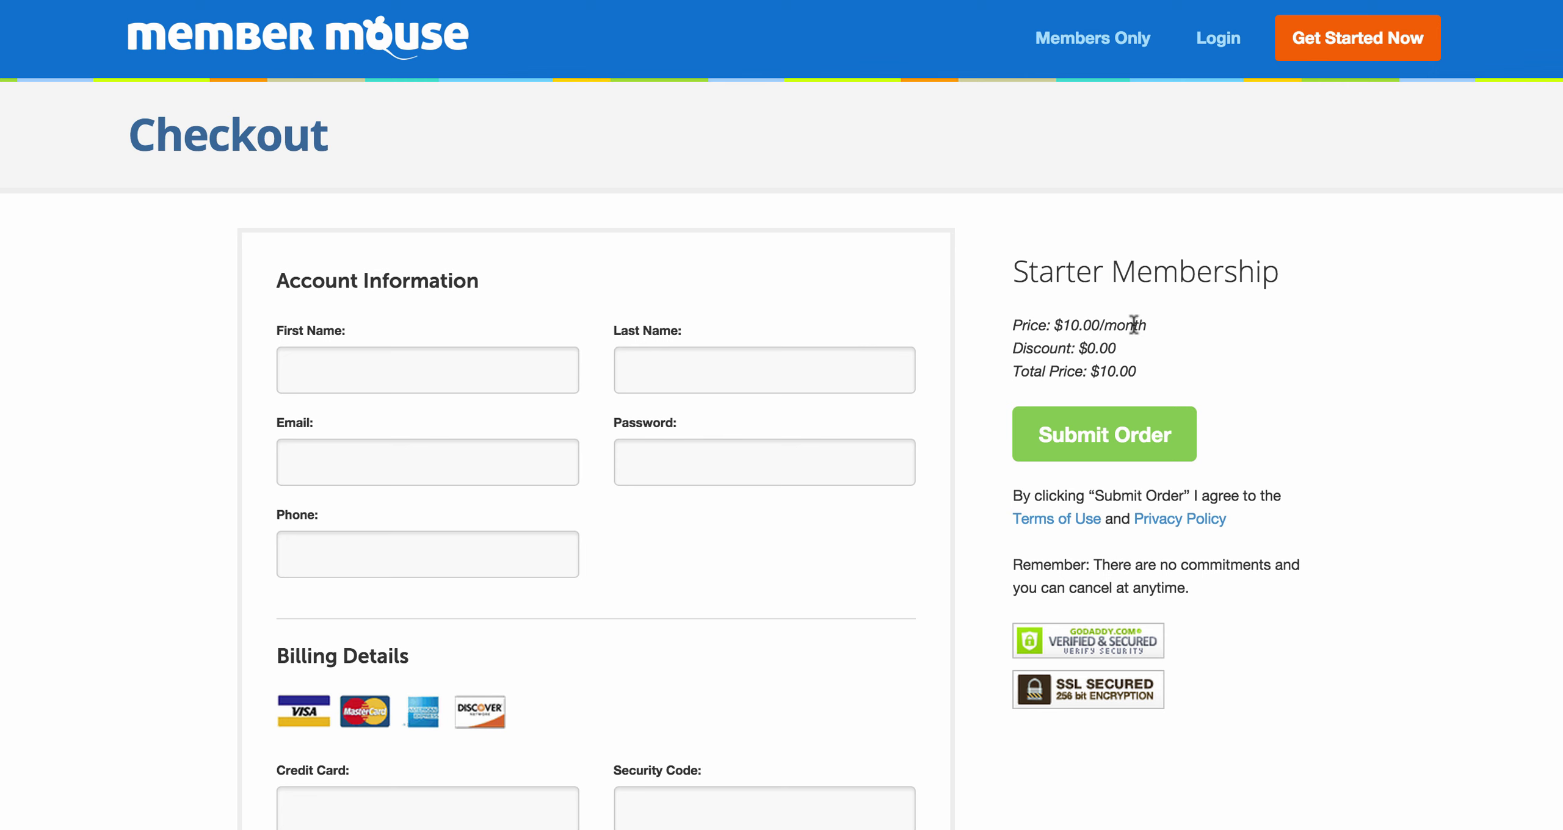
left_click(542, 358)
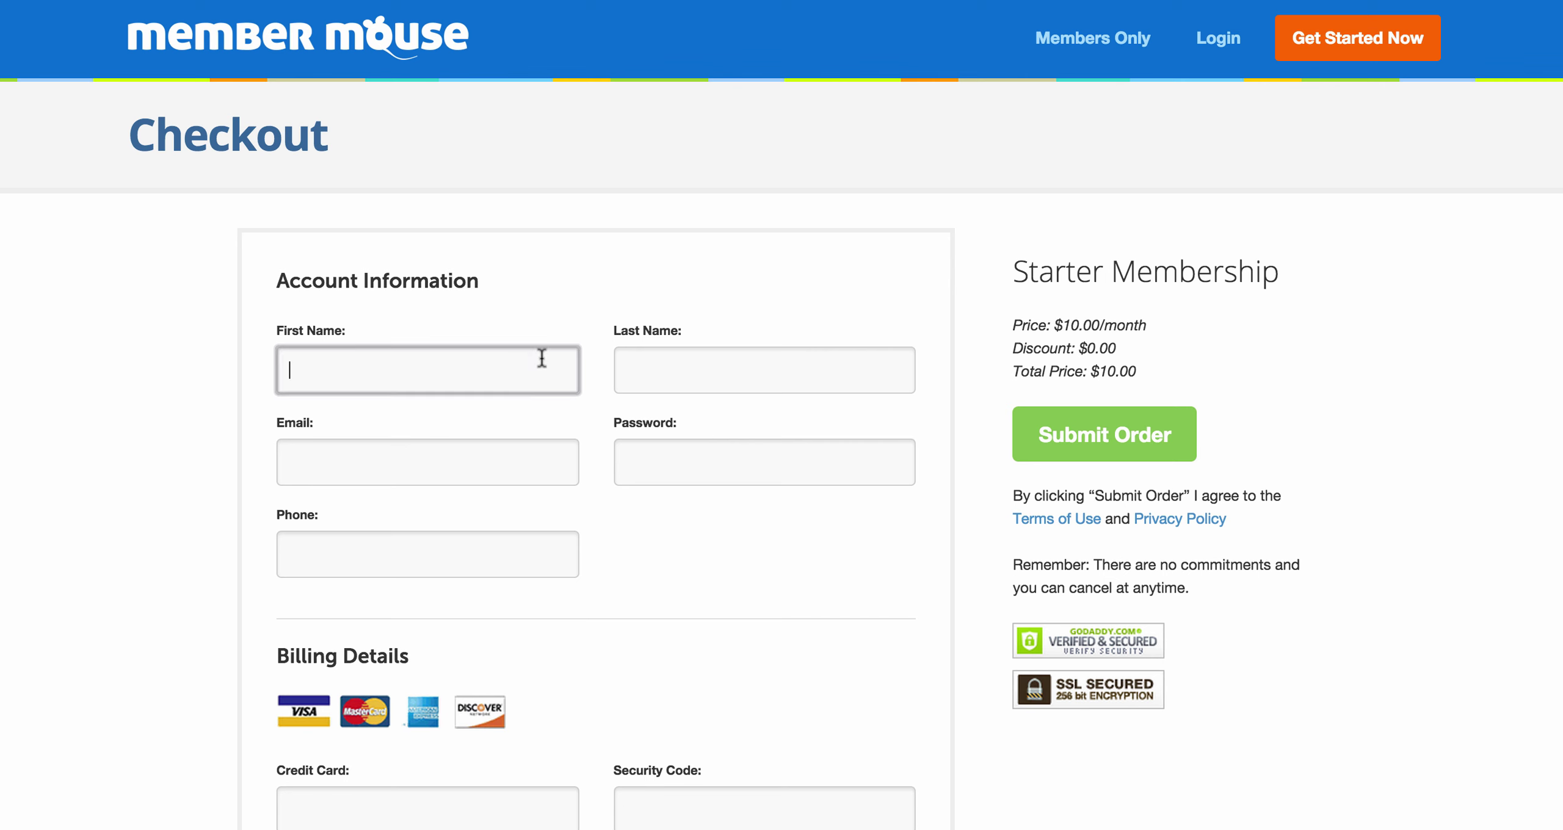
key("Tab")
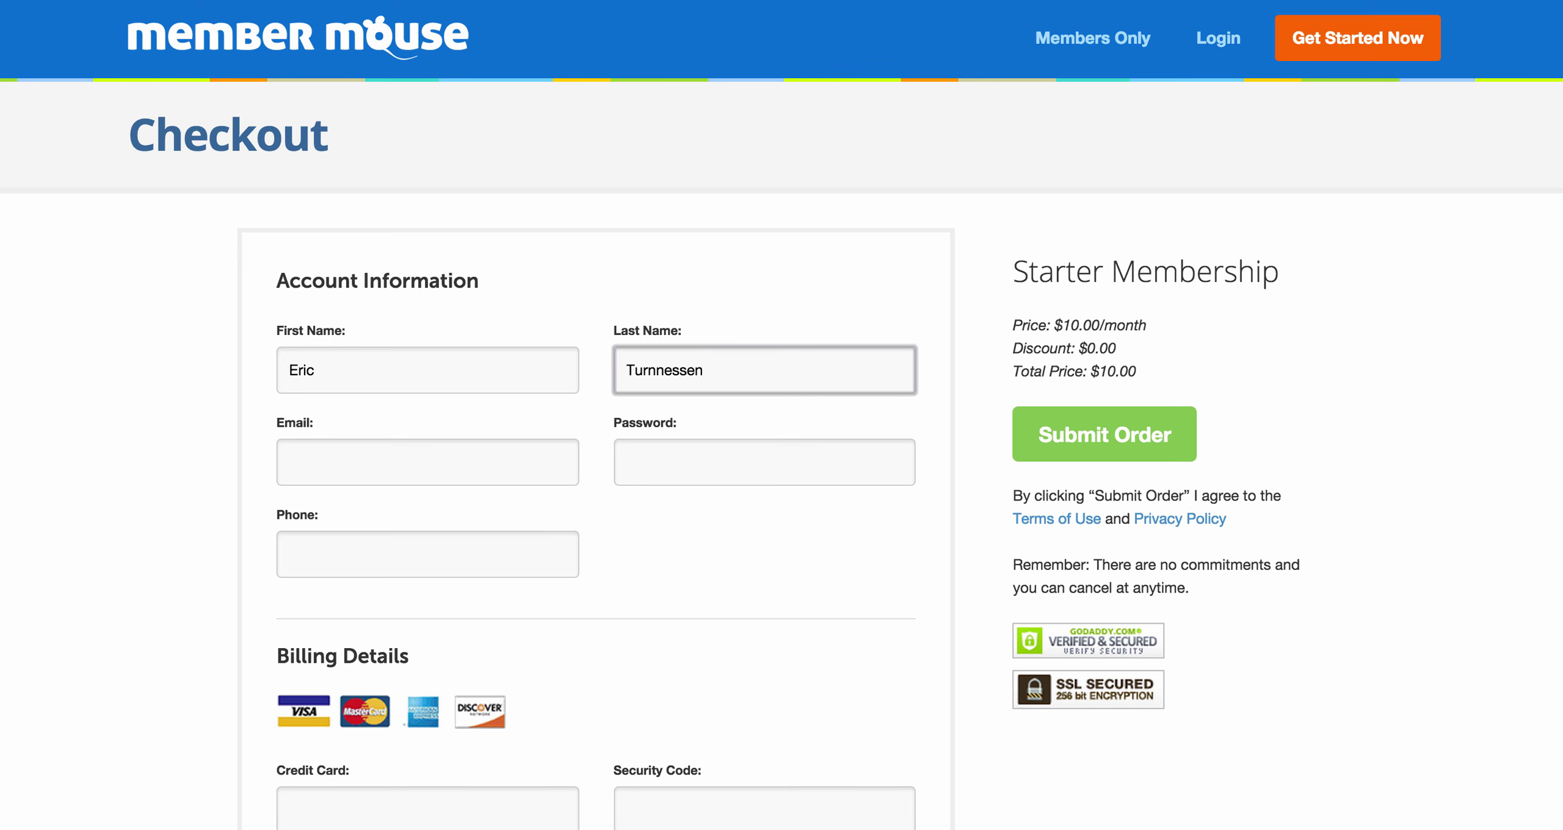
key("super+Tab")
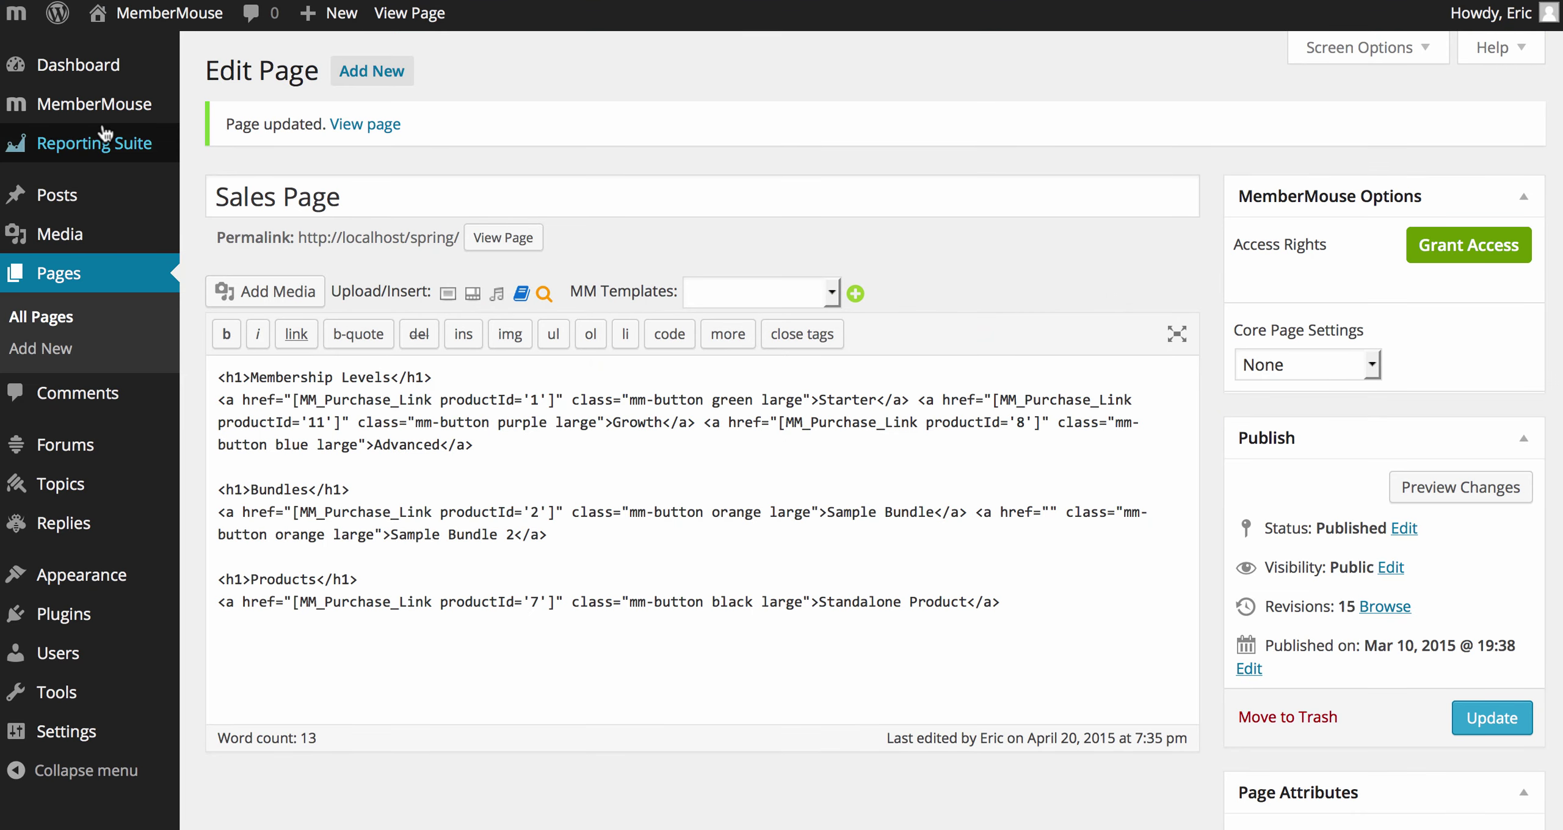
Step: Enable Use Test Data in MemberMouse Payment Settings and enter the test password
mouse_move(101, 107)
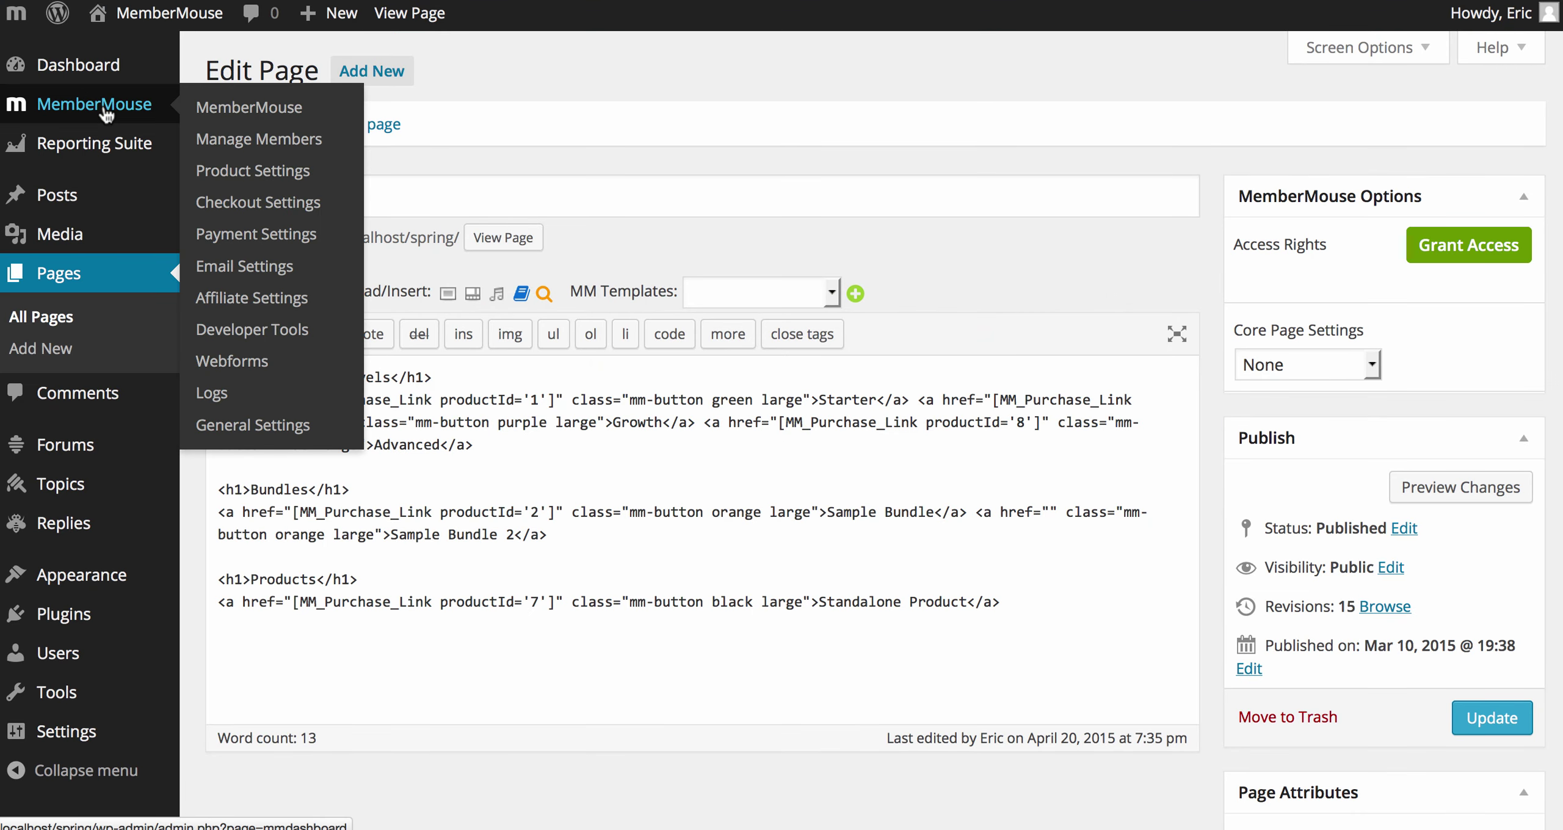
left_click(240, 235)
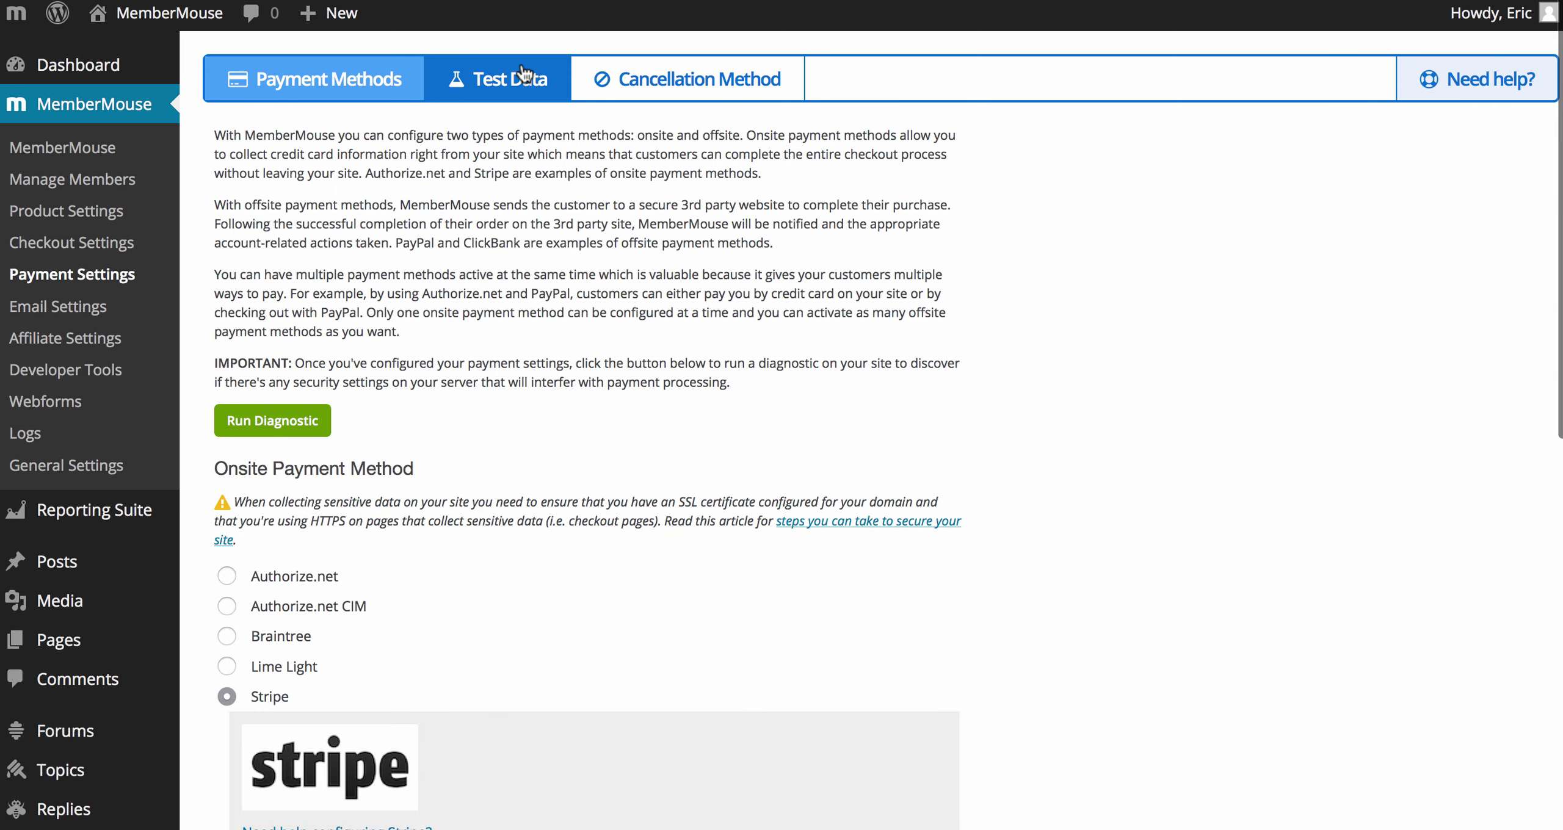
left_click(528, 86)
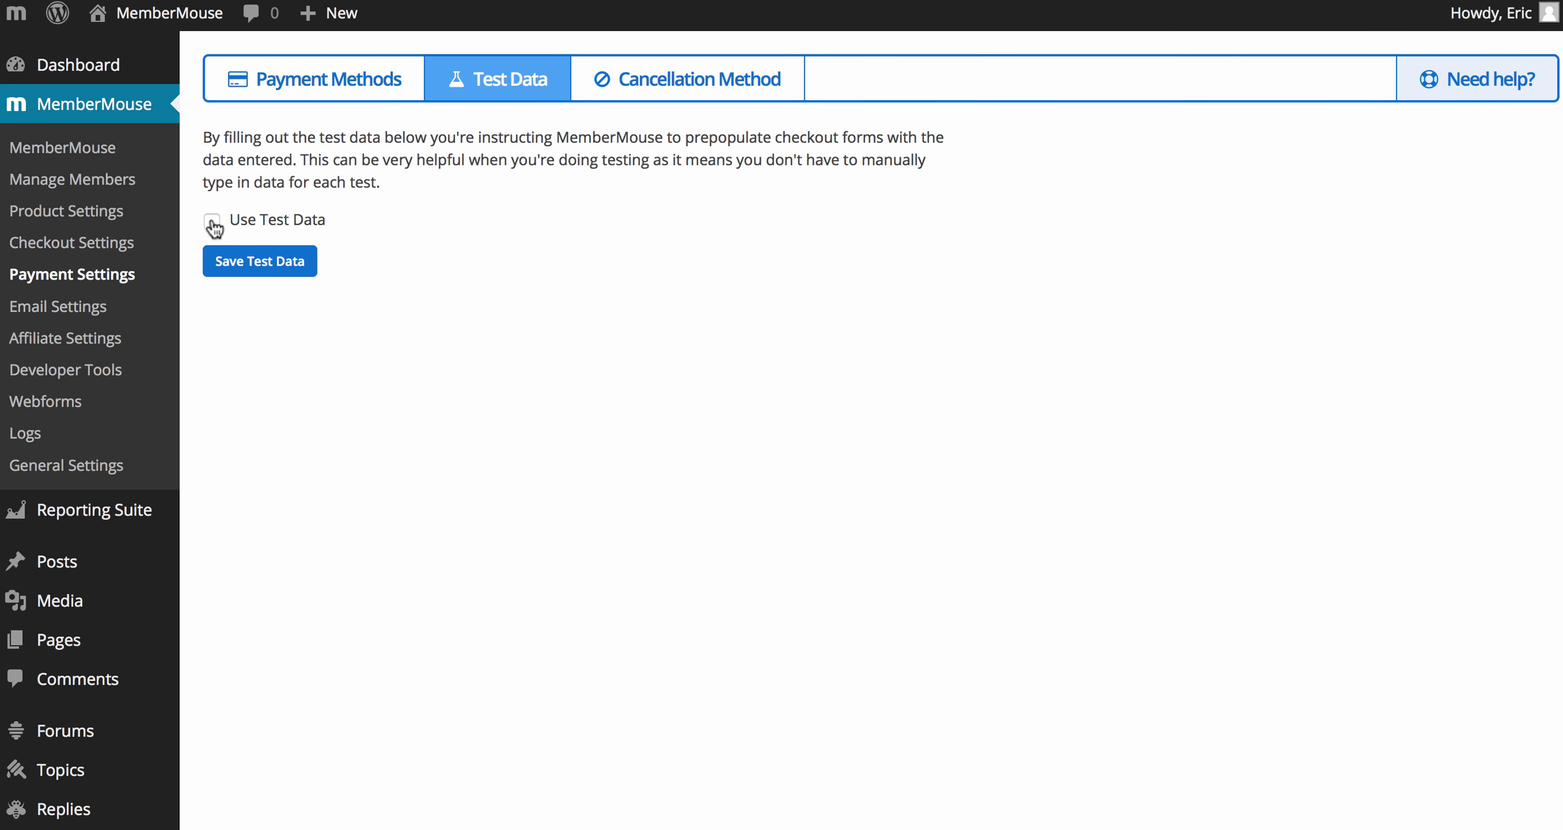
left_click(212, 225)
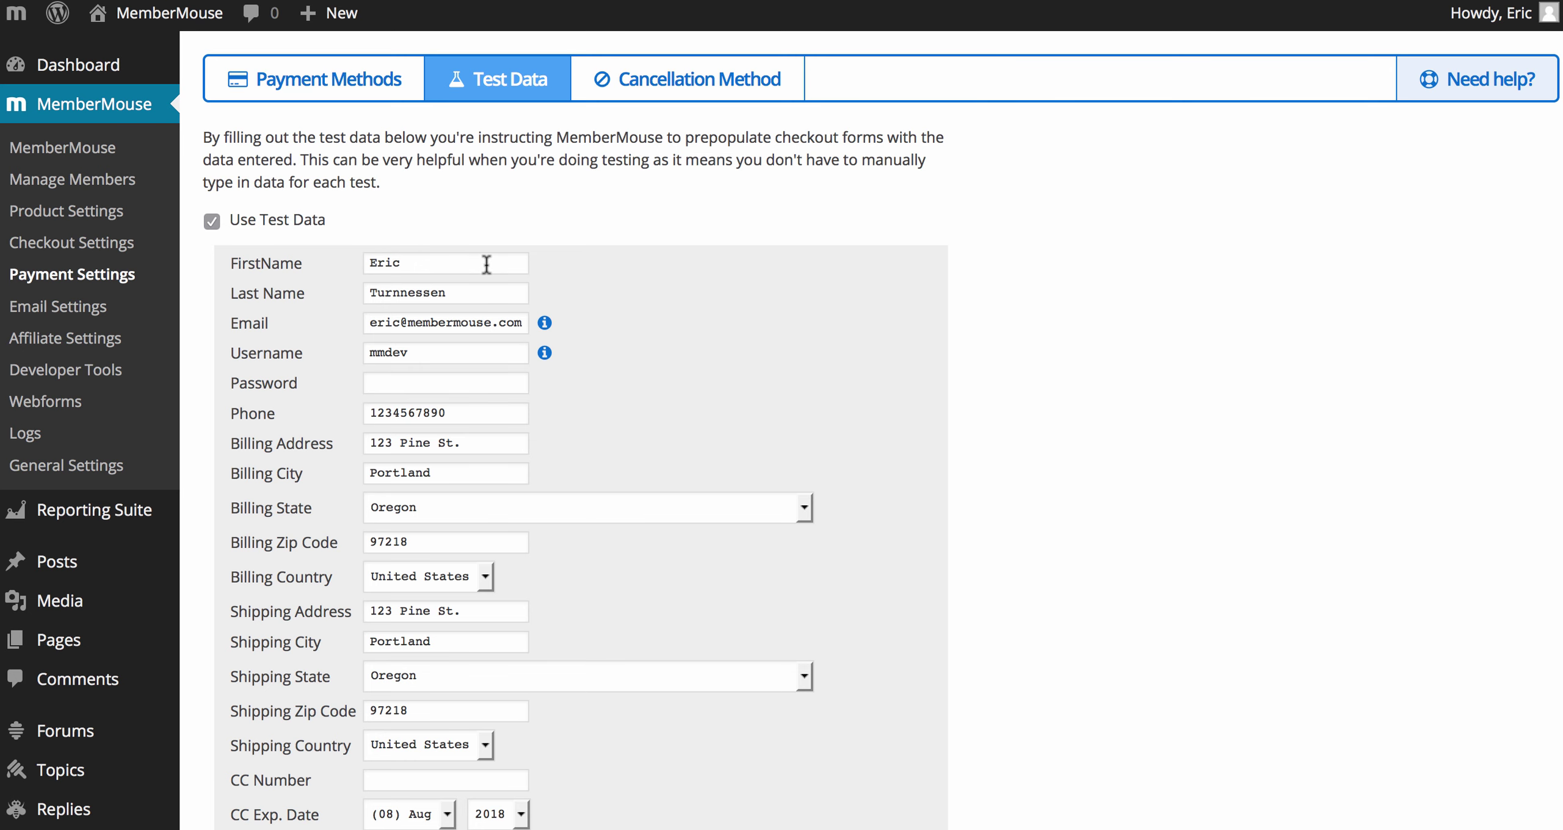
left_click(450, 384)
type("123456")
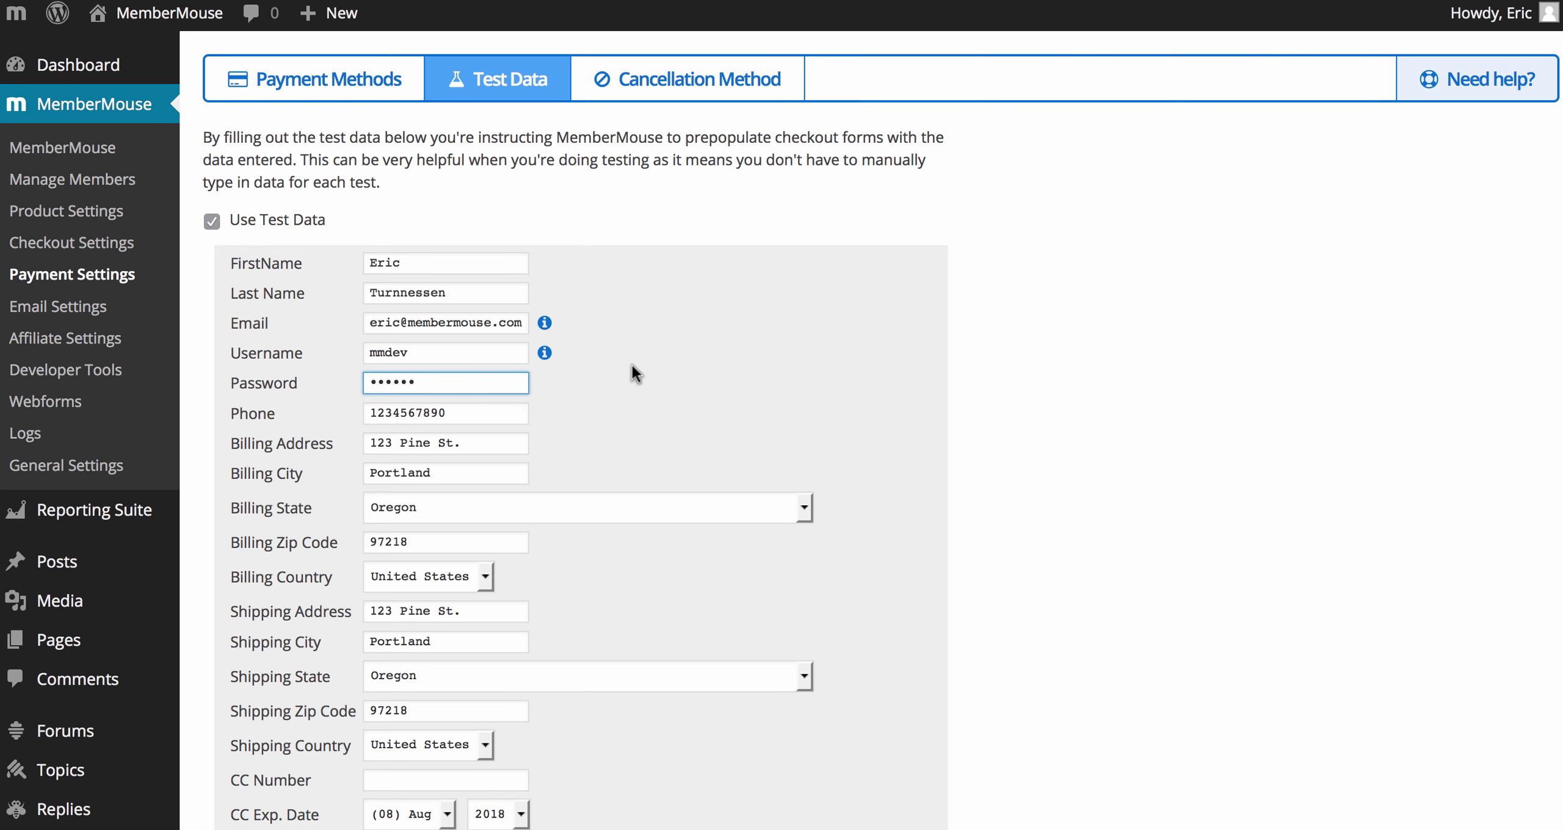
Step: Enter the test card number, security code and 2019 expiry year, then save the test data
scroll(632, 364, "down", 5)
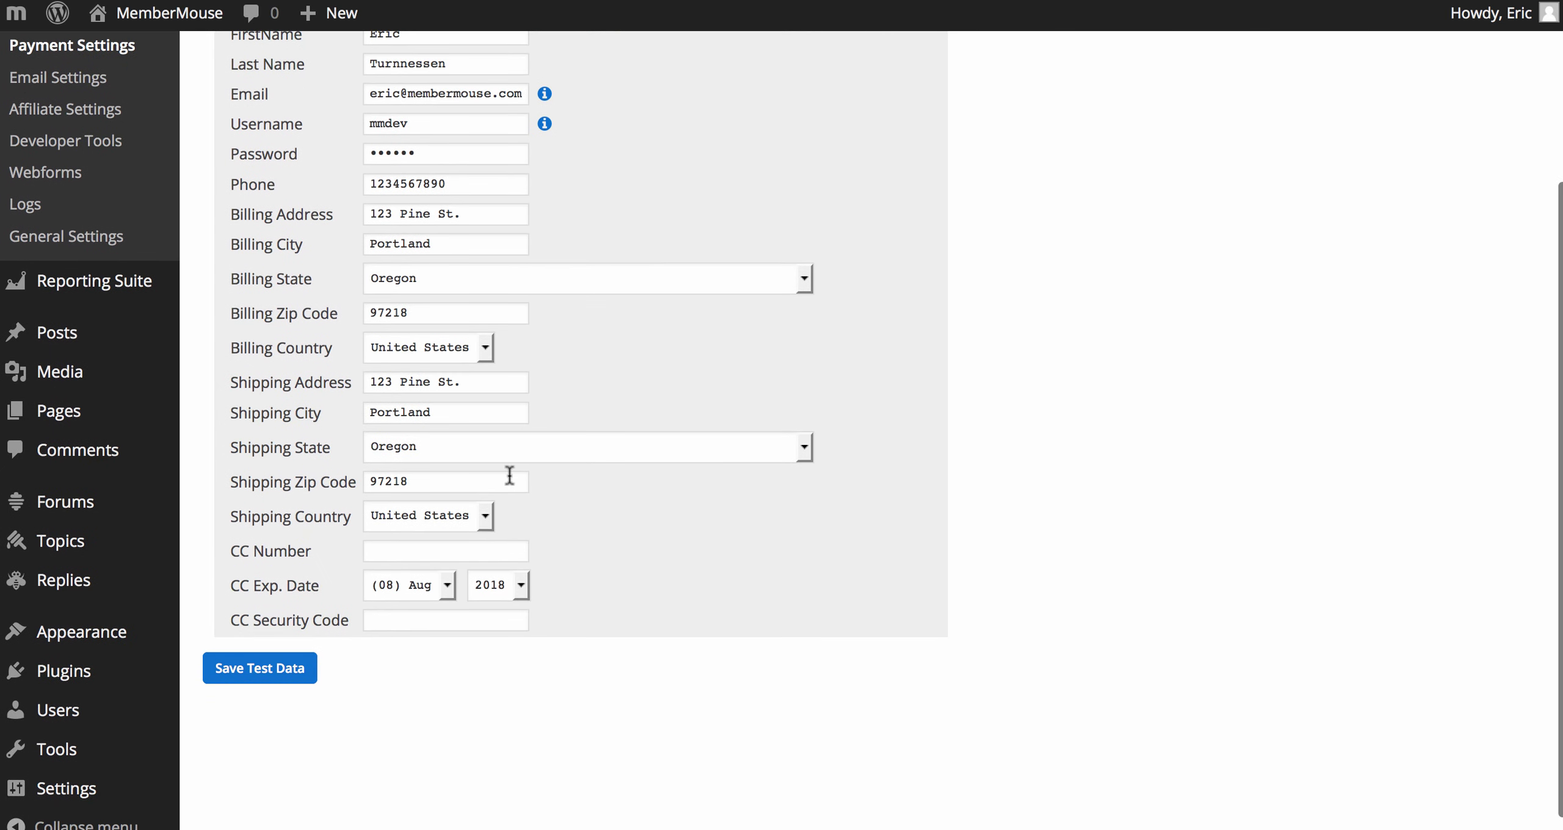
left_click(478, 549)
type("424242")
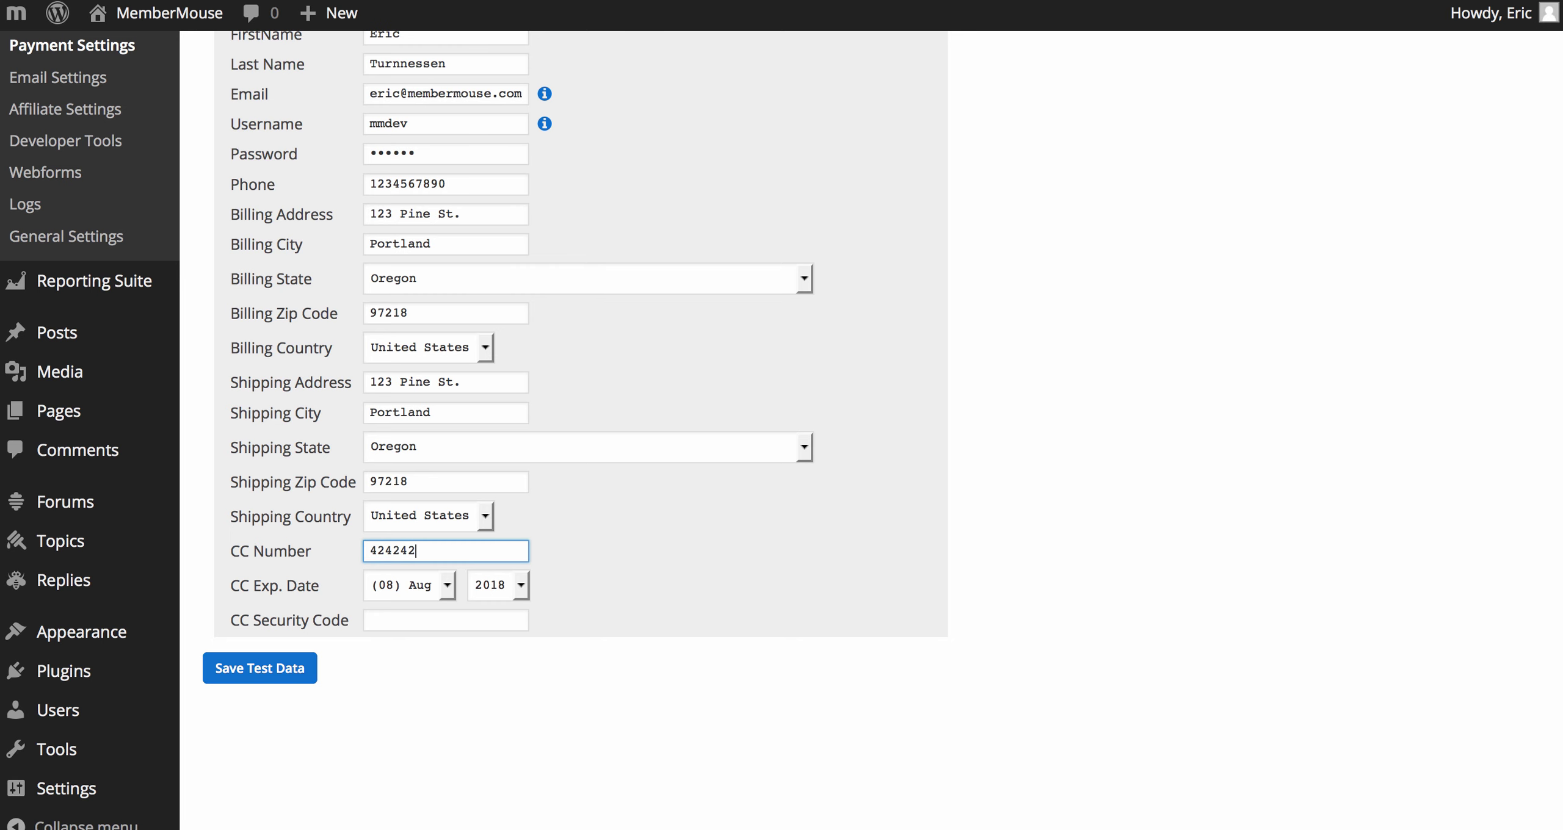
type("4242424242")
left_click(458, 620)
type("1")
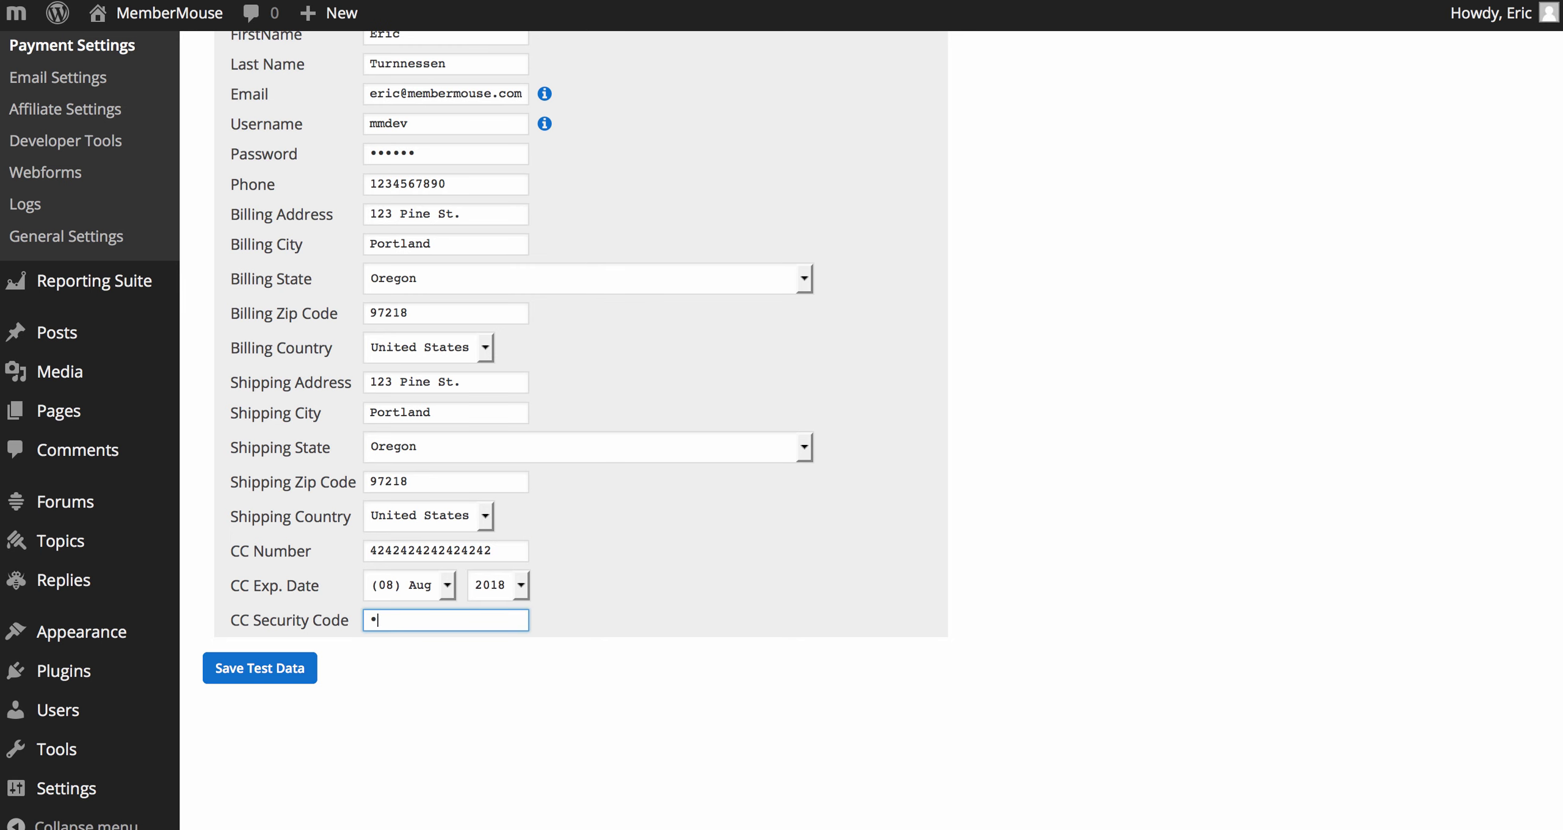
type("23")
left_click(473, 583)
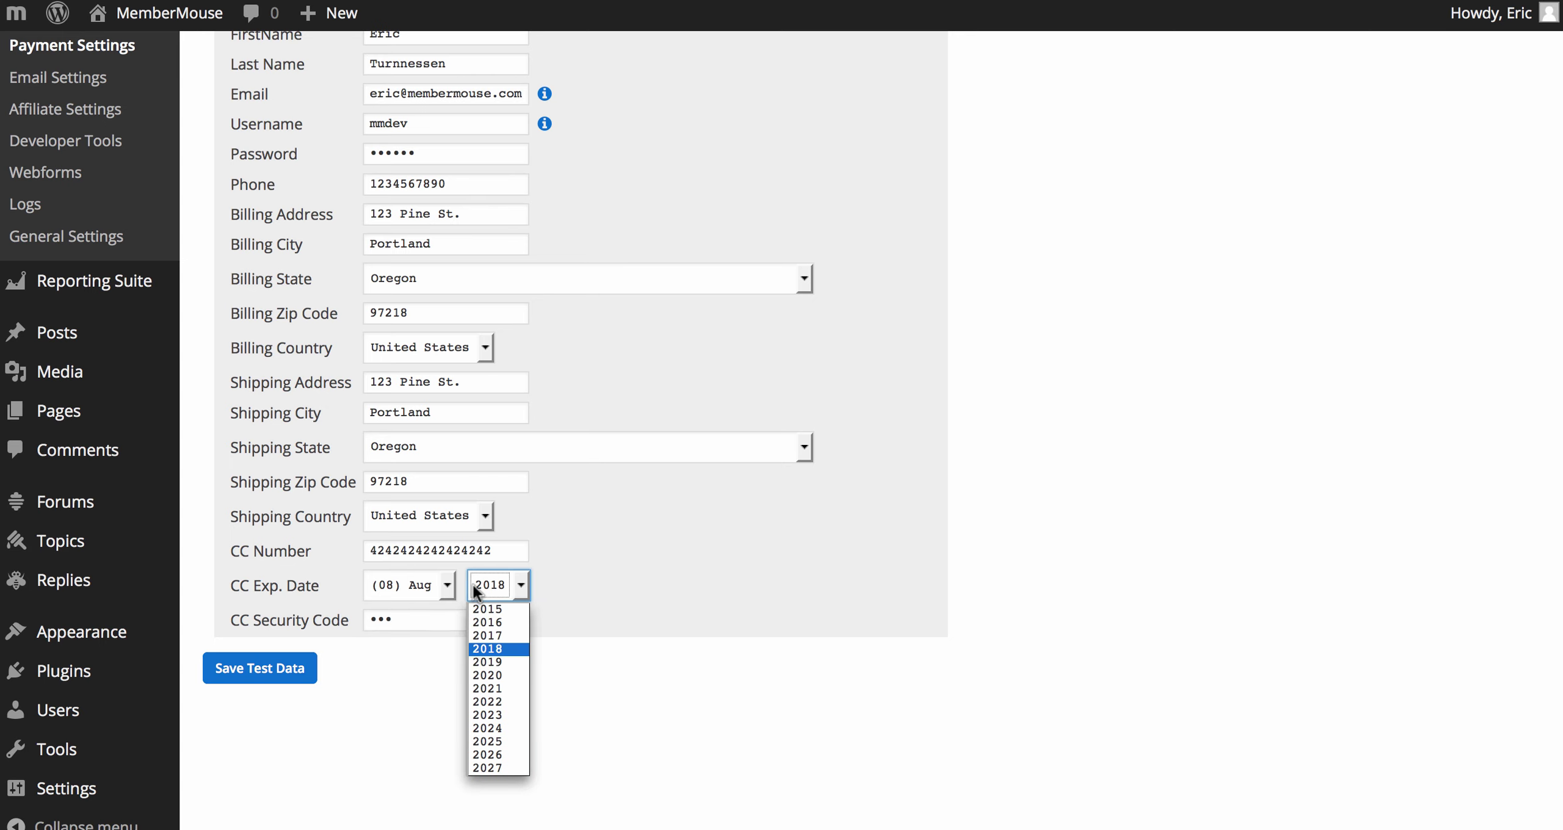
left_click(476, 661)
left_click(292, 667)
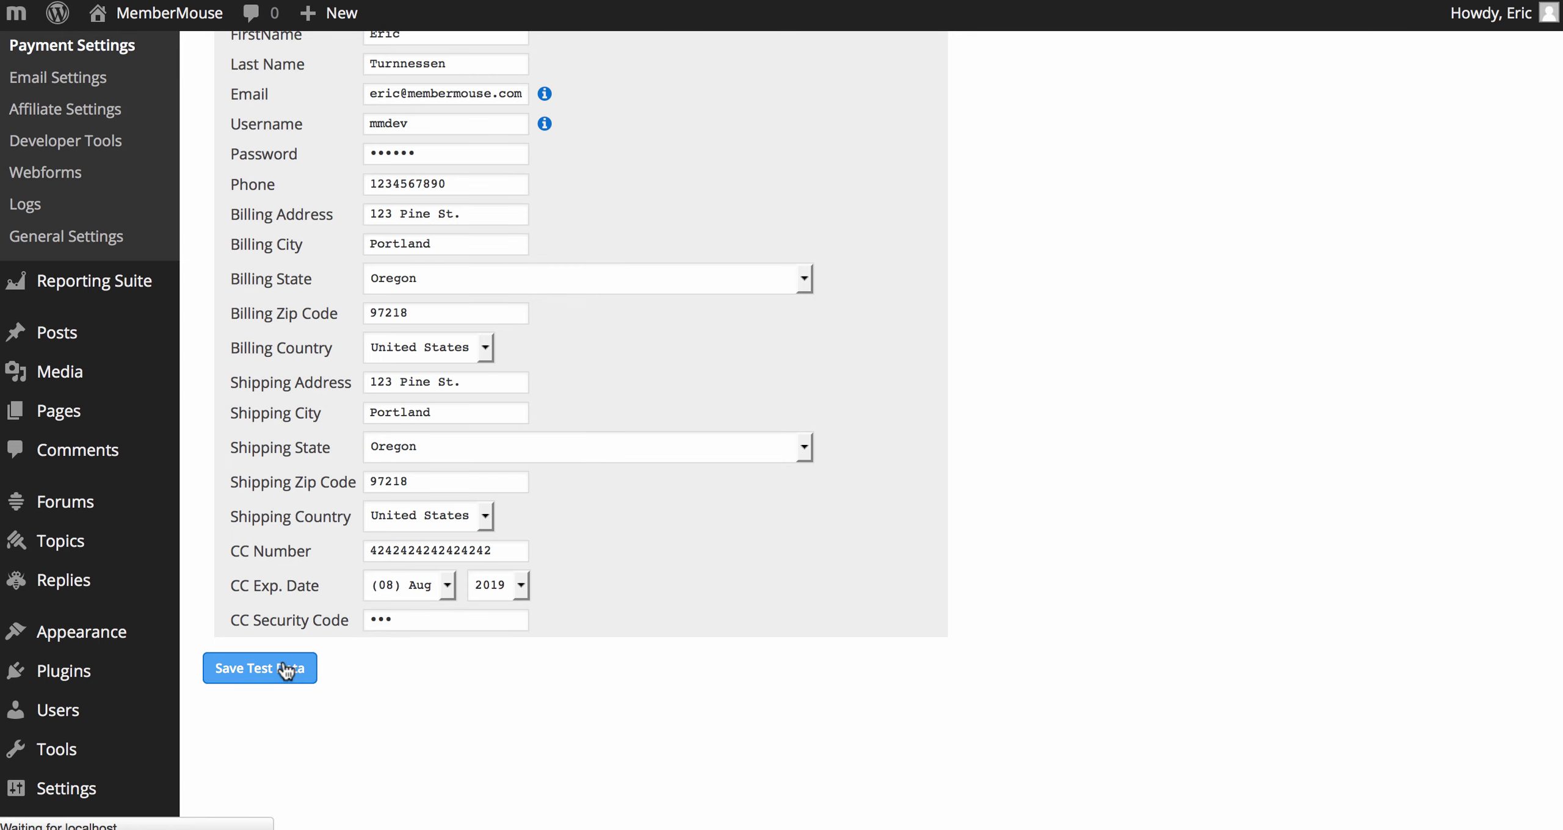
key("Return")
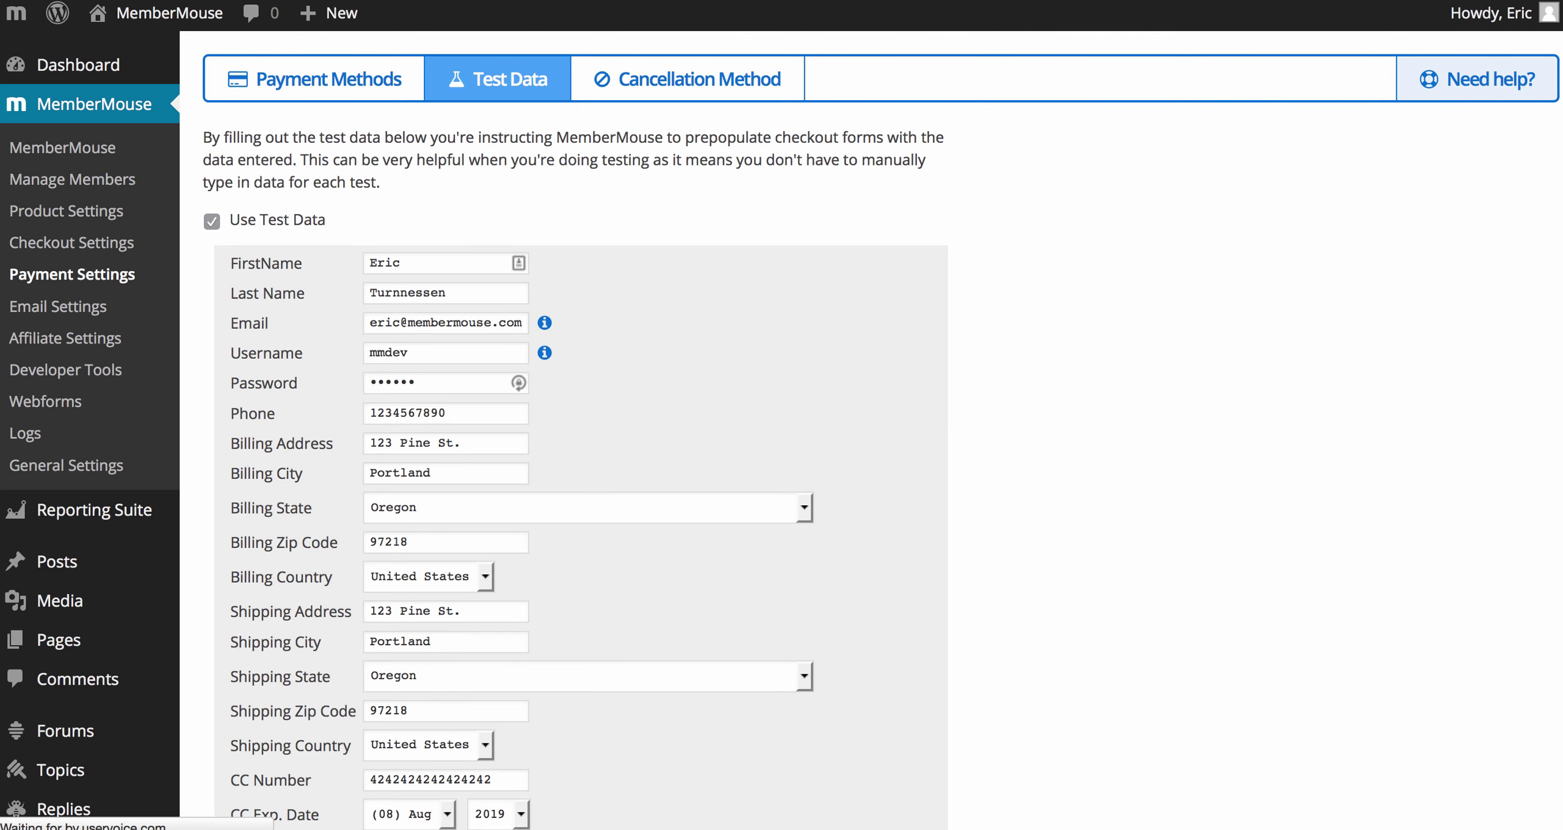
key("super+Tab")
key("super+Tab")
Step: Reload the Starter checkout to prefill the saved test data, check the fields, and submit the order
key("super+shift+Tab")
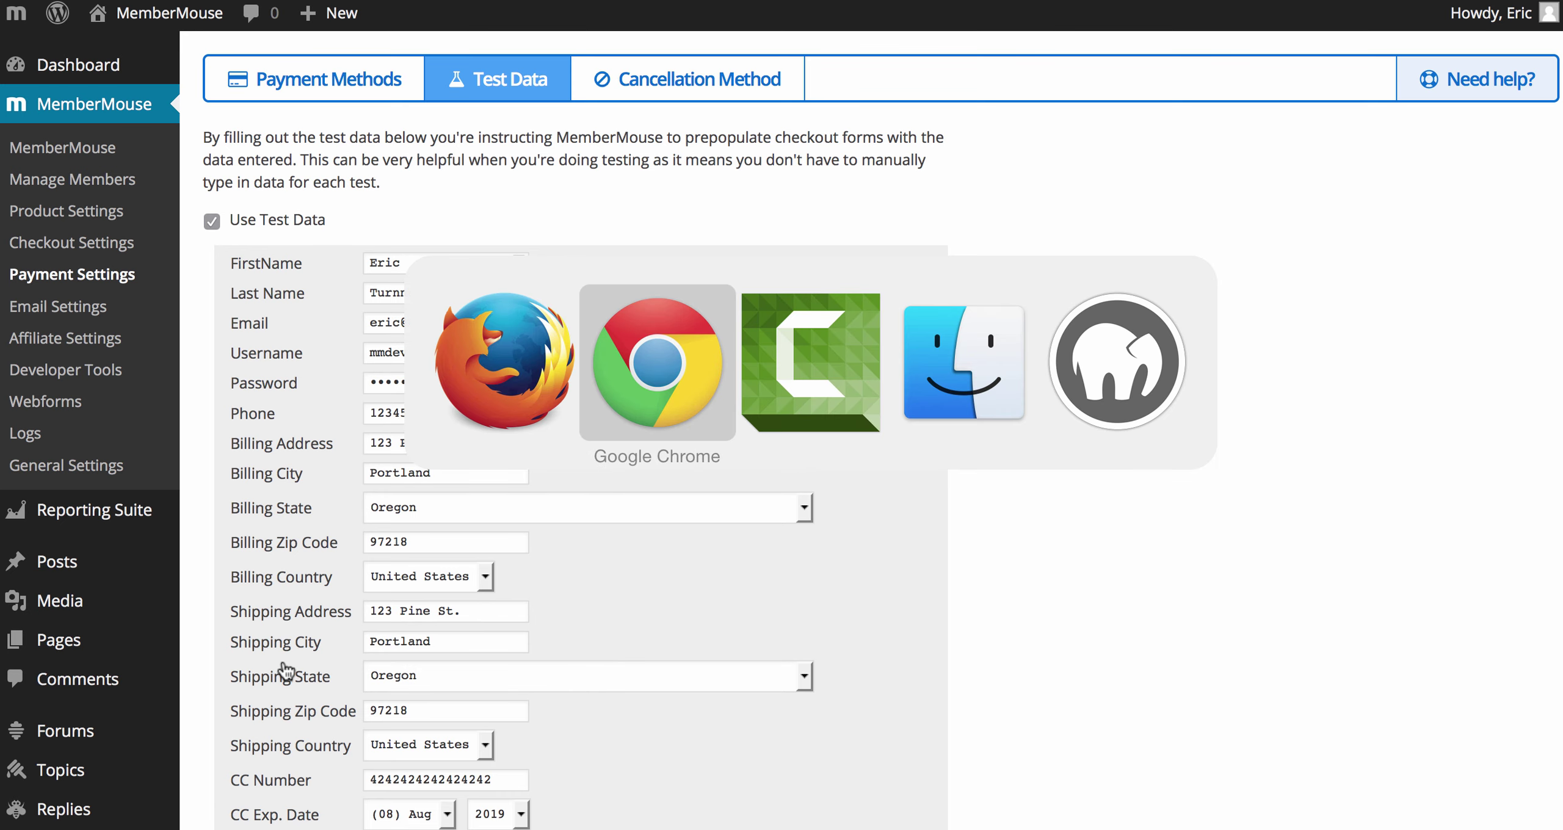
key("super+r")
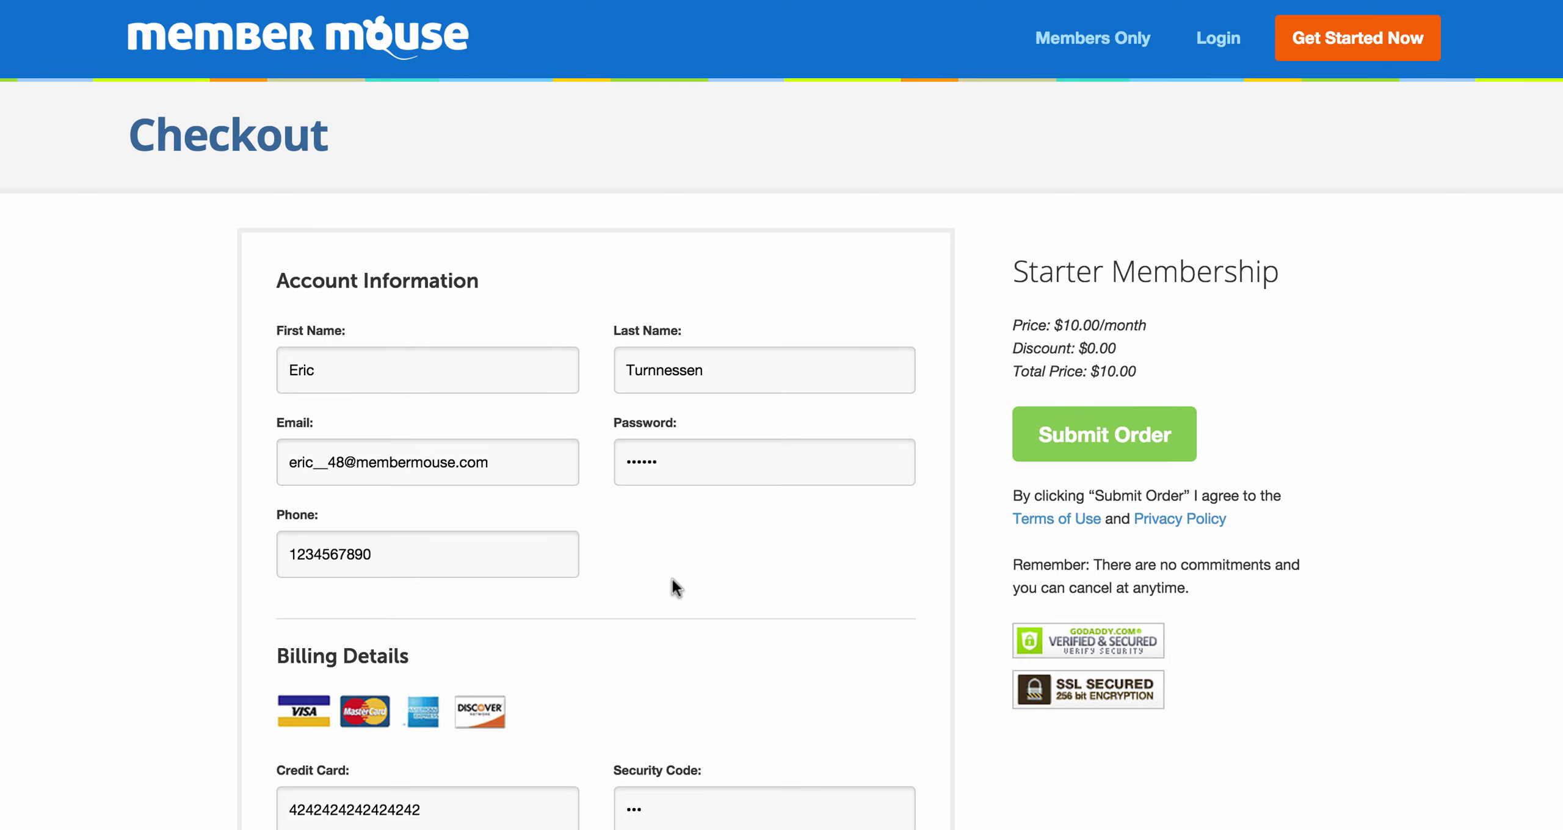
scroll(672, 578, "down", 5)
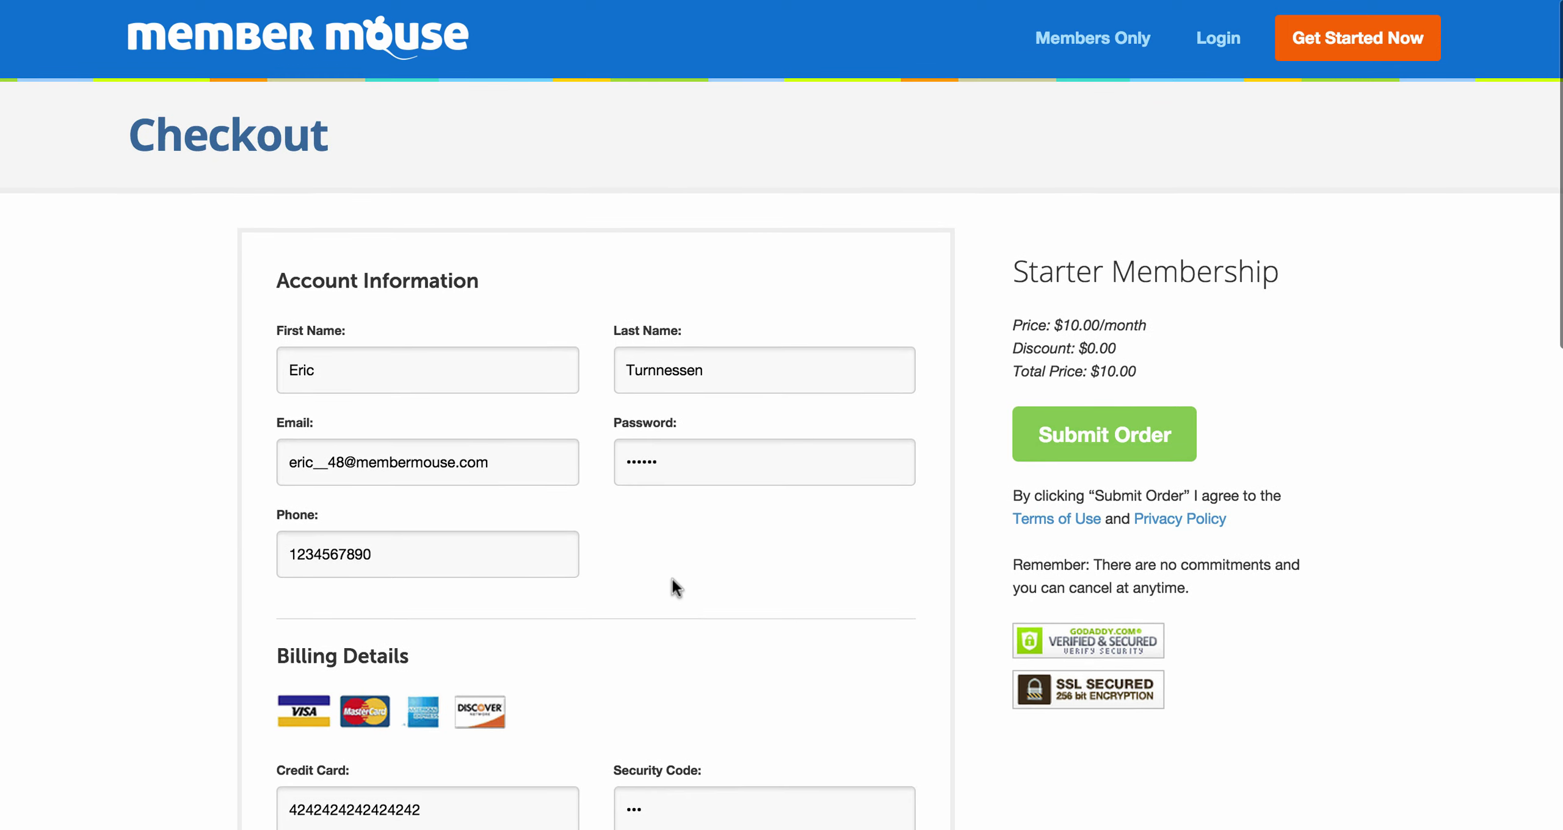
scroll(672, 579, "up", 5)
scroll(671, 579, "down", 9)
scroll(672, 579, "up", 7)
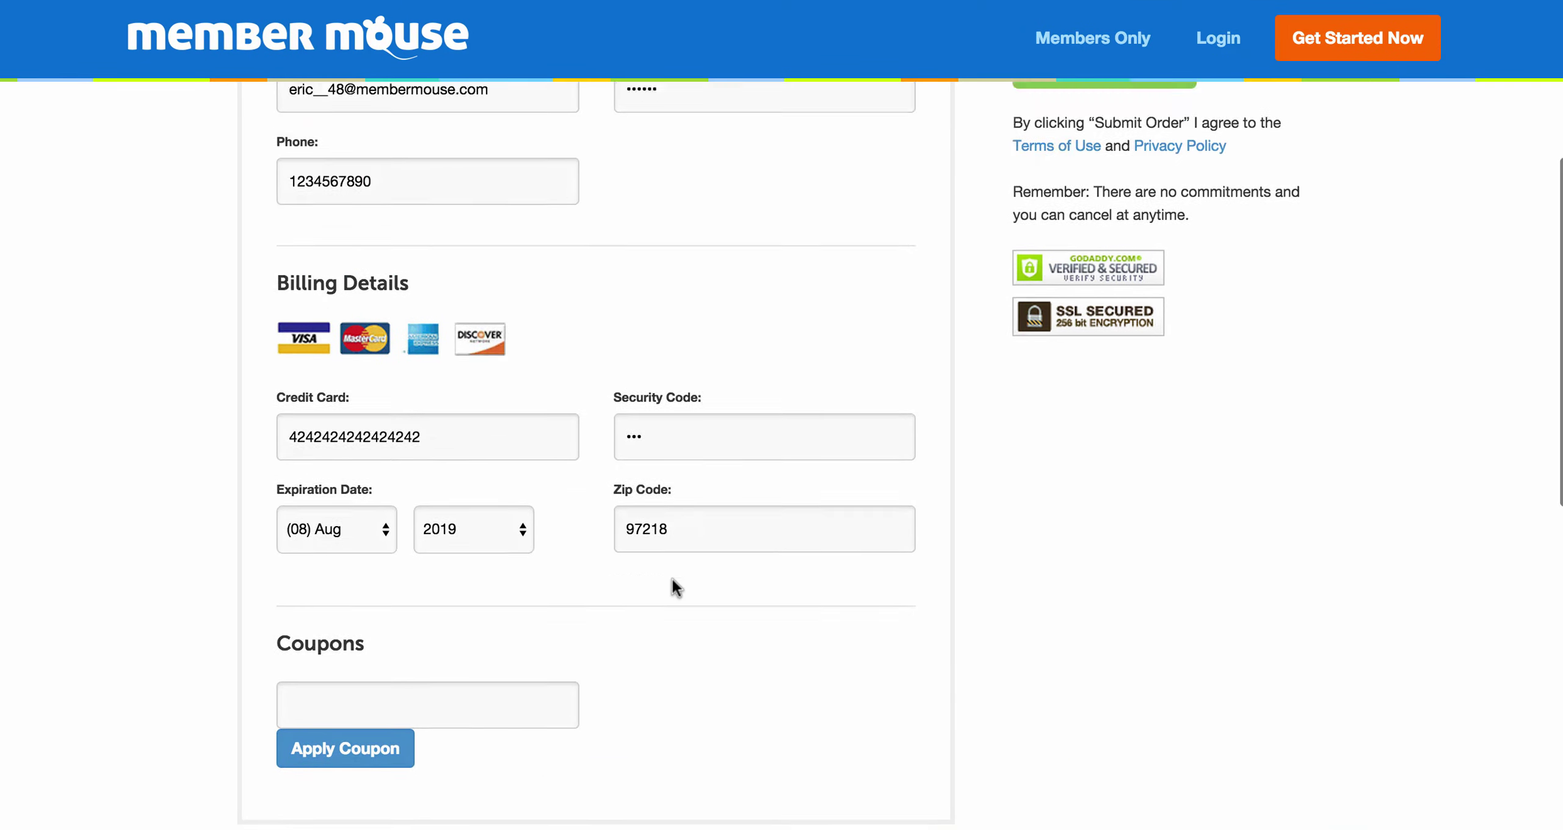
scroll(672, 585, "up", 2)
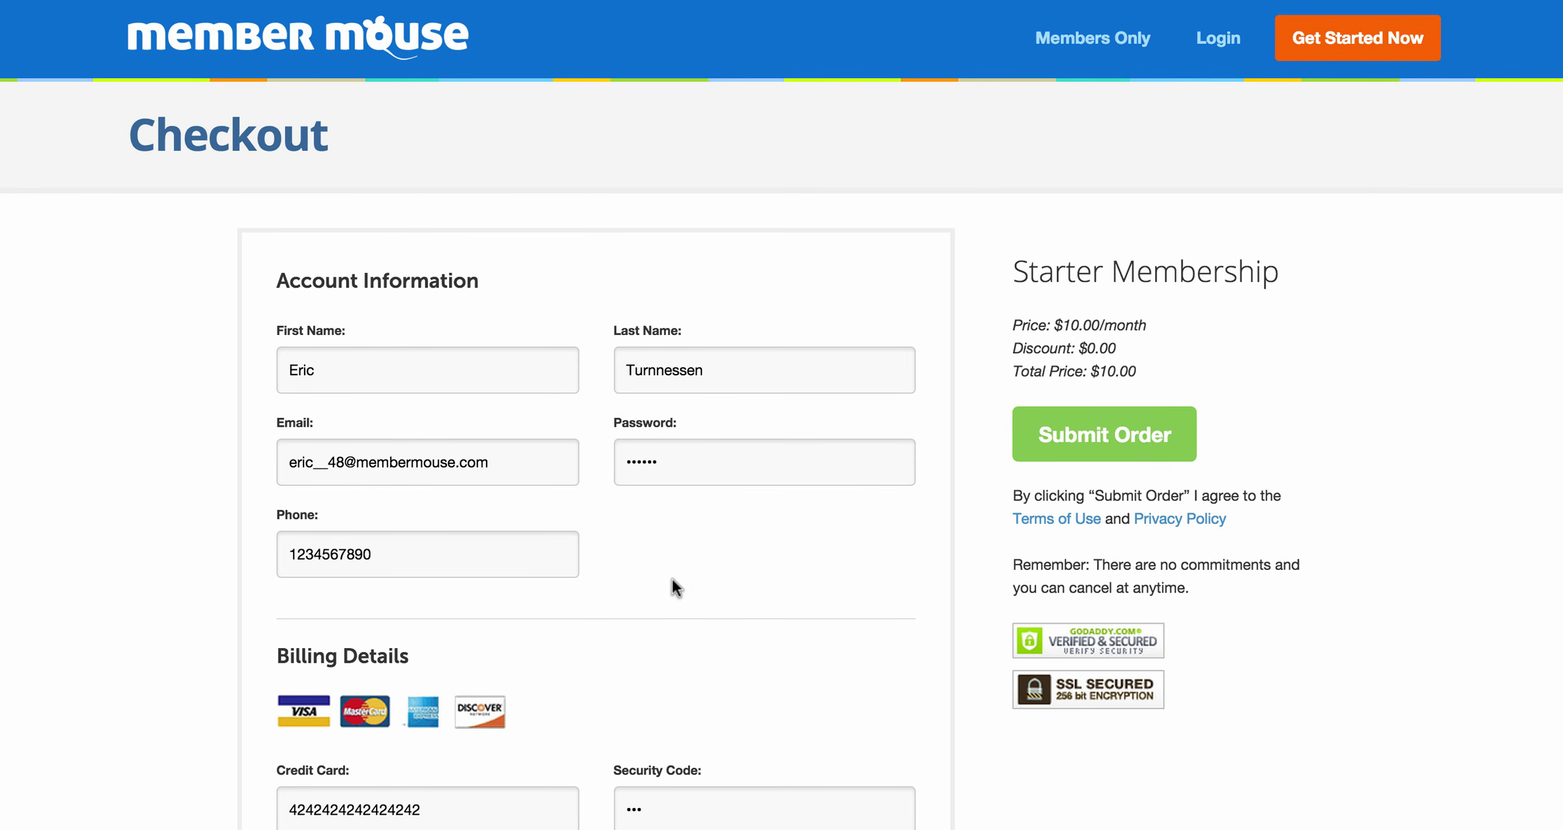
left_click(1035, 445)
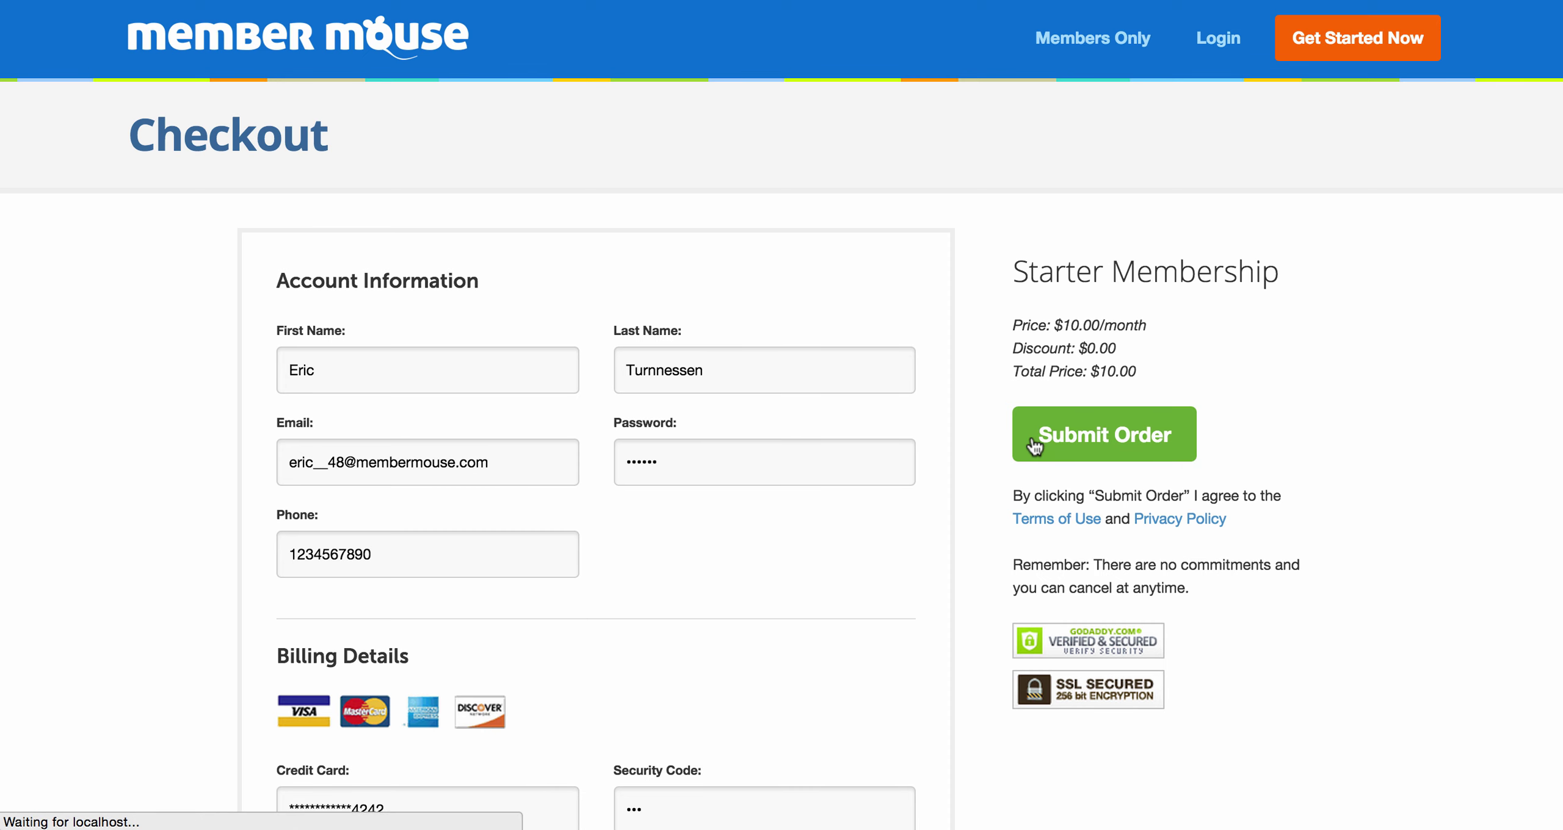
Step: Open Manage Members to see 43 members, with the new Starter Membership signup on top
key("super+Tab")
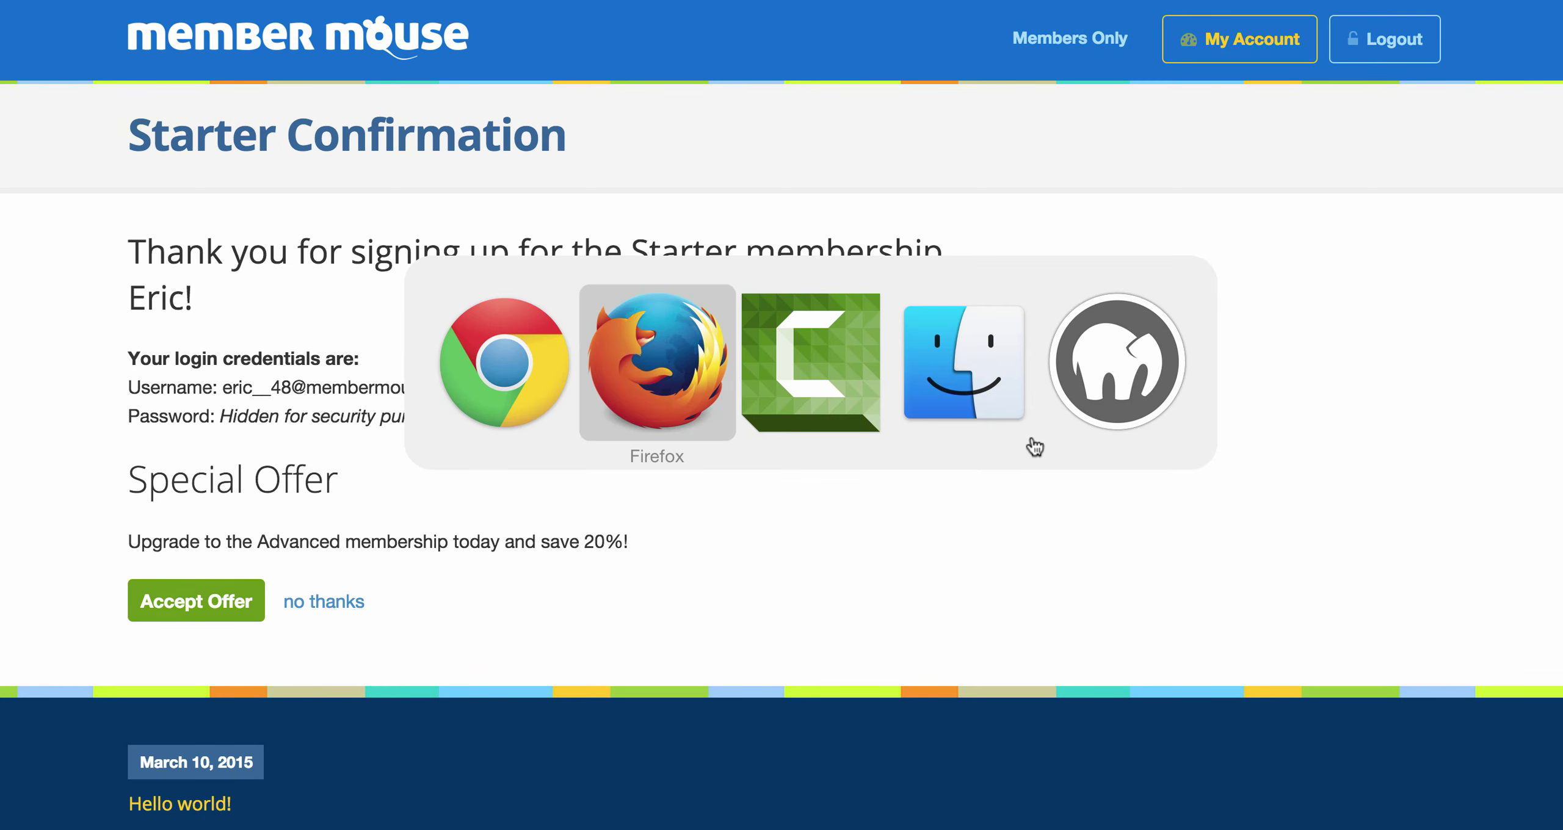
left_click(116, 181)
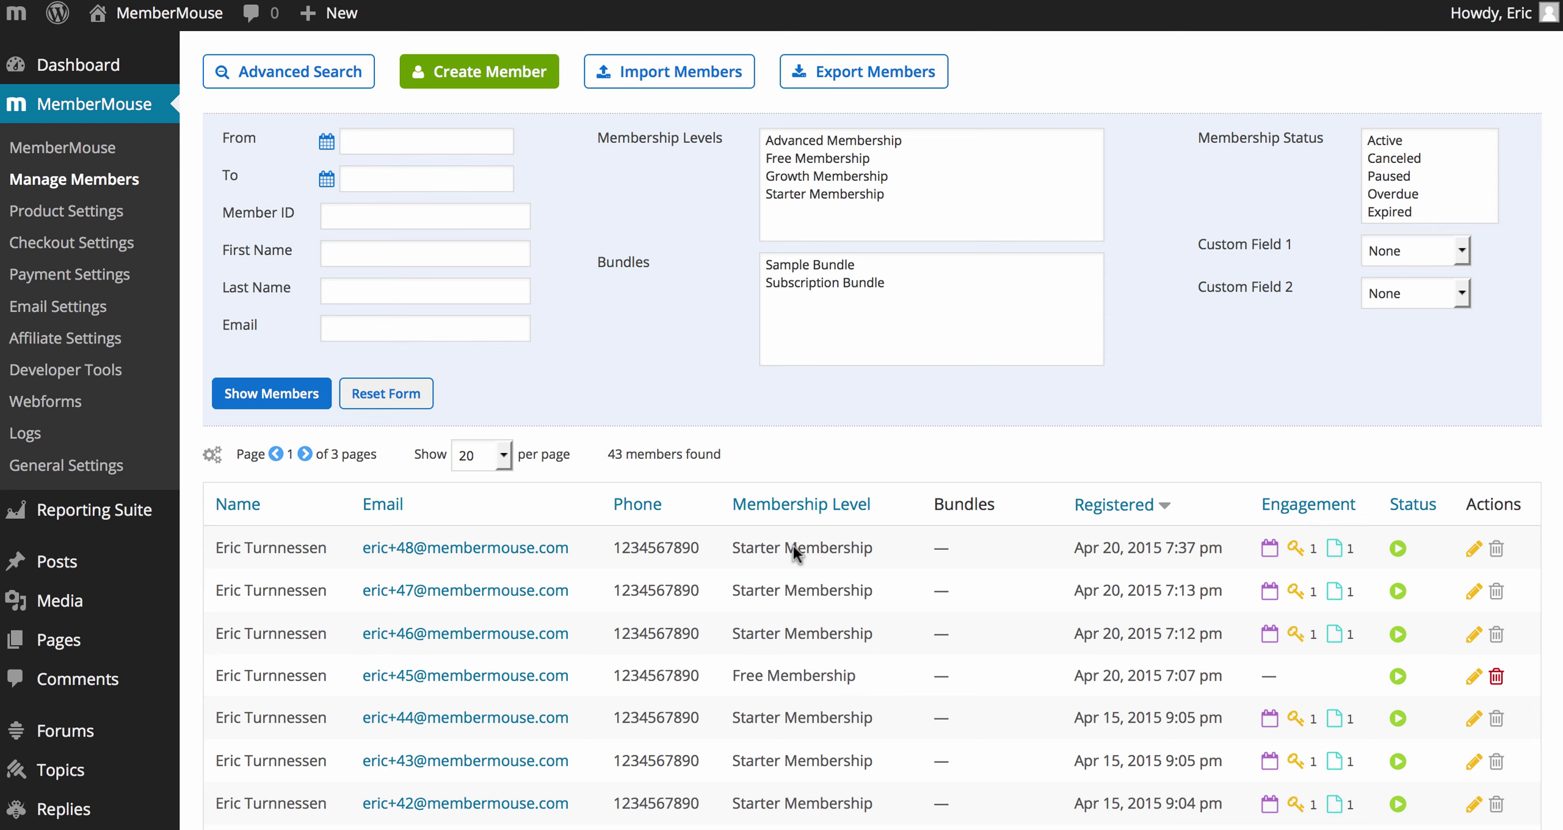
Step: Open MemberMouse Email Settings and scroll down to the MailChimp list mapping tables
left_click(66, 309)
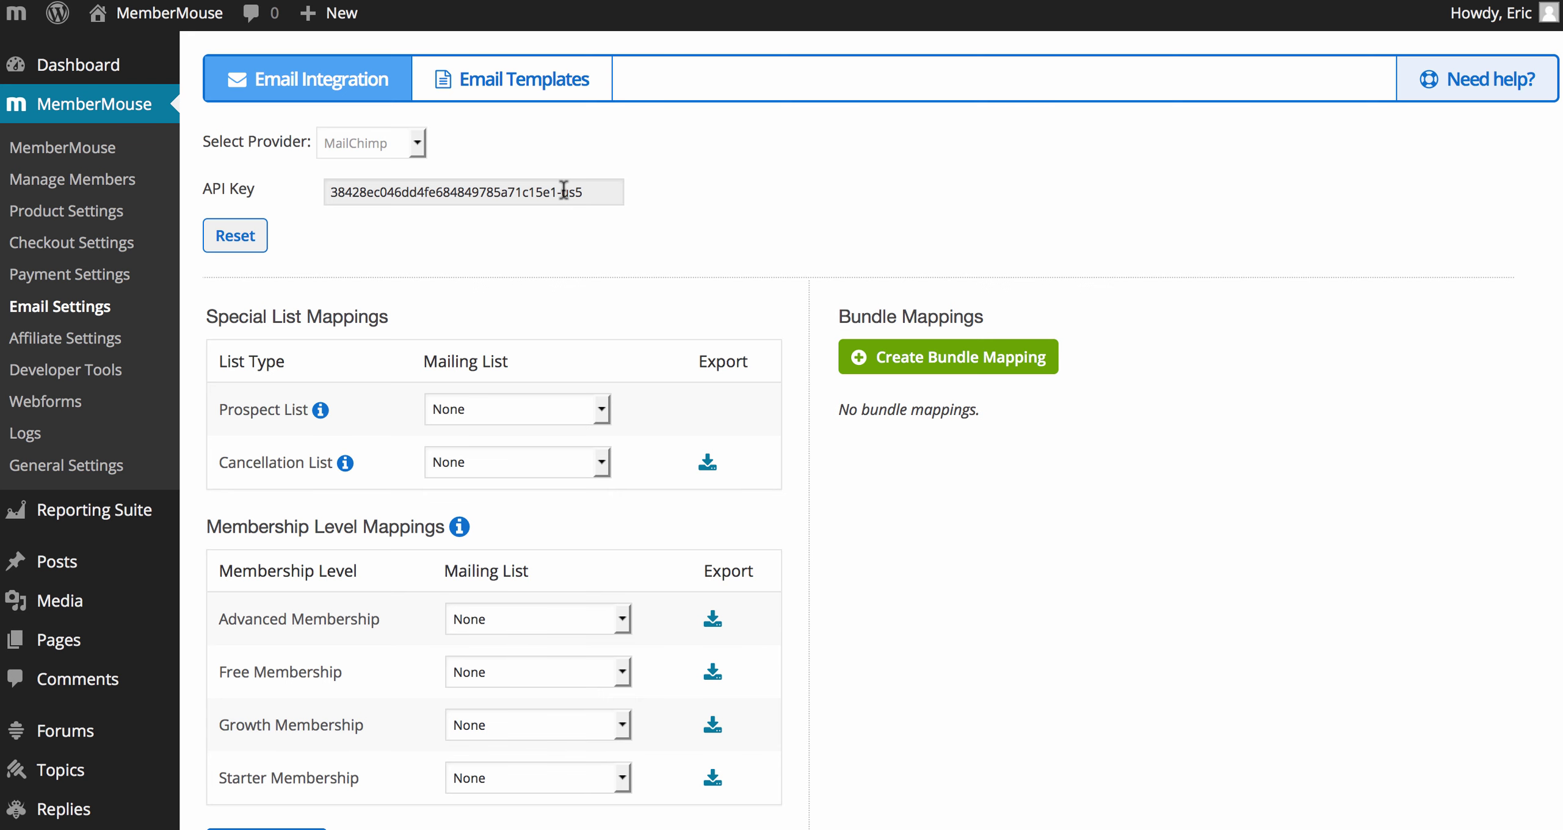
mouse_move(1429, 85)
scroll(917, 163, "down", 3)
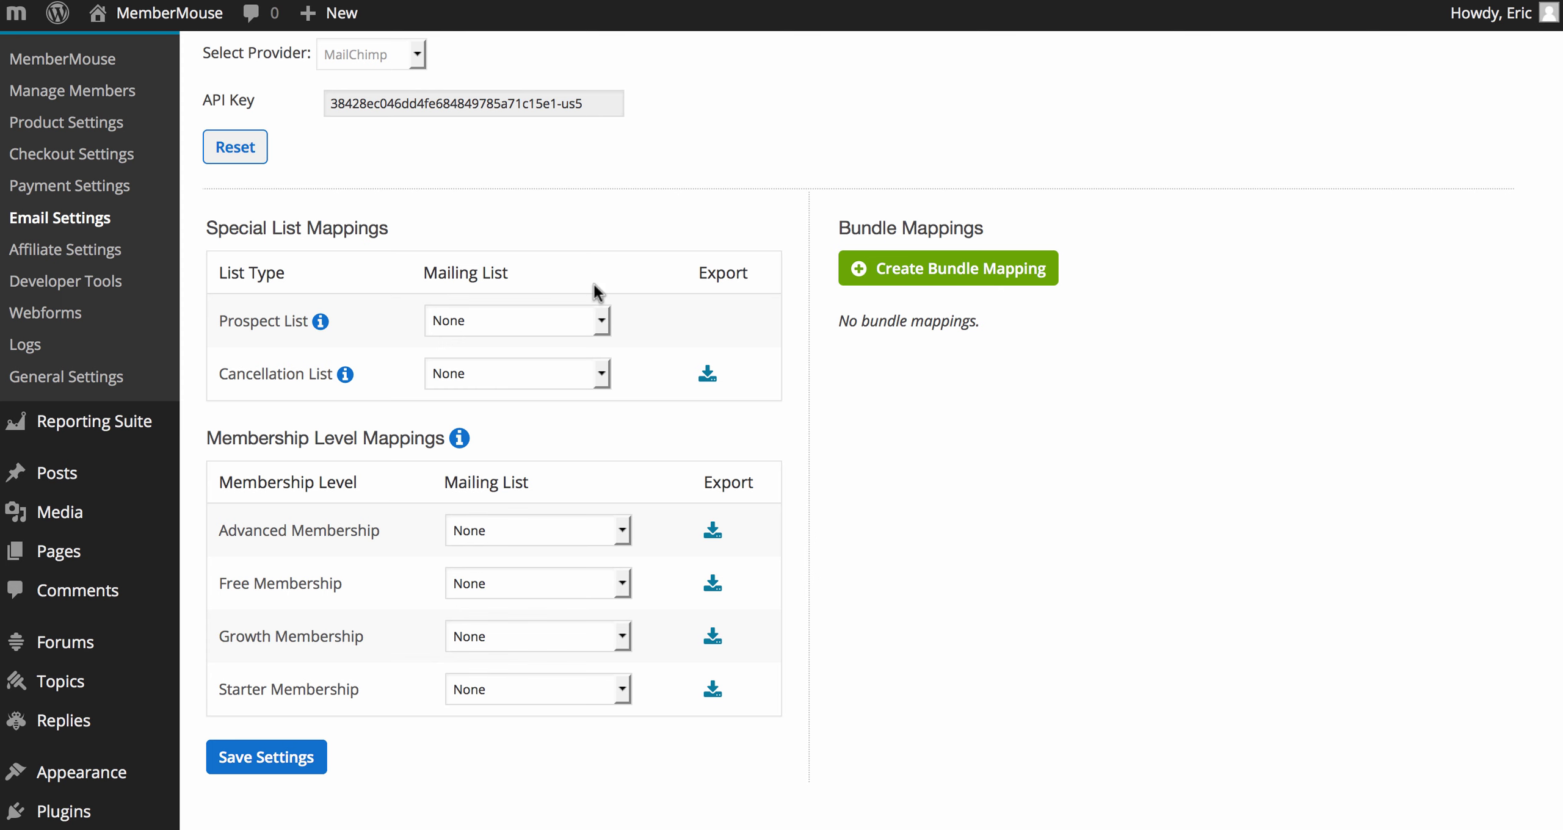
Step: Map prospects to Prospects List and cancellations to the Canceled Members list
left_click(594, 314)
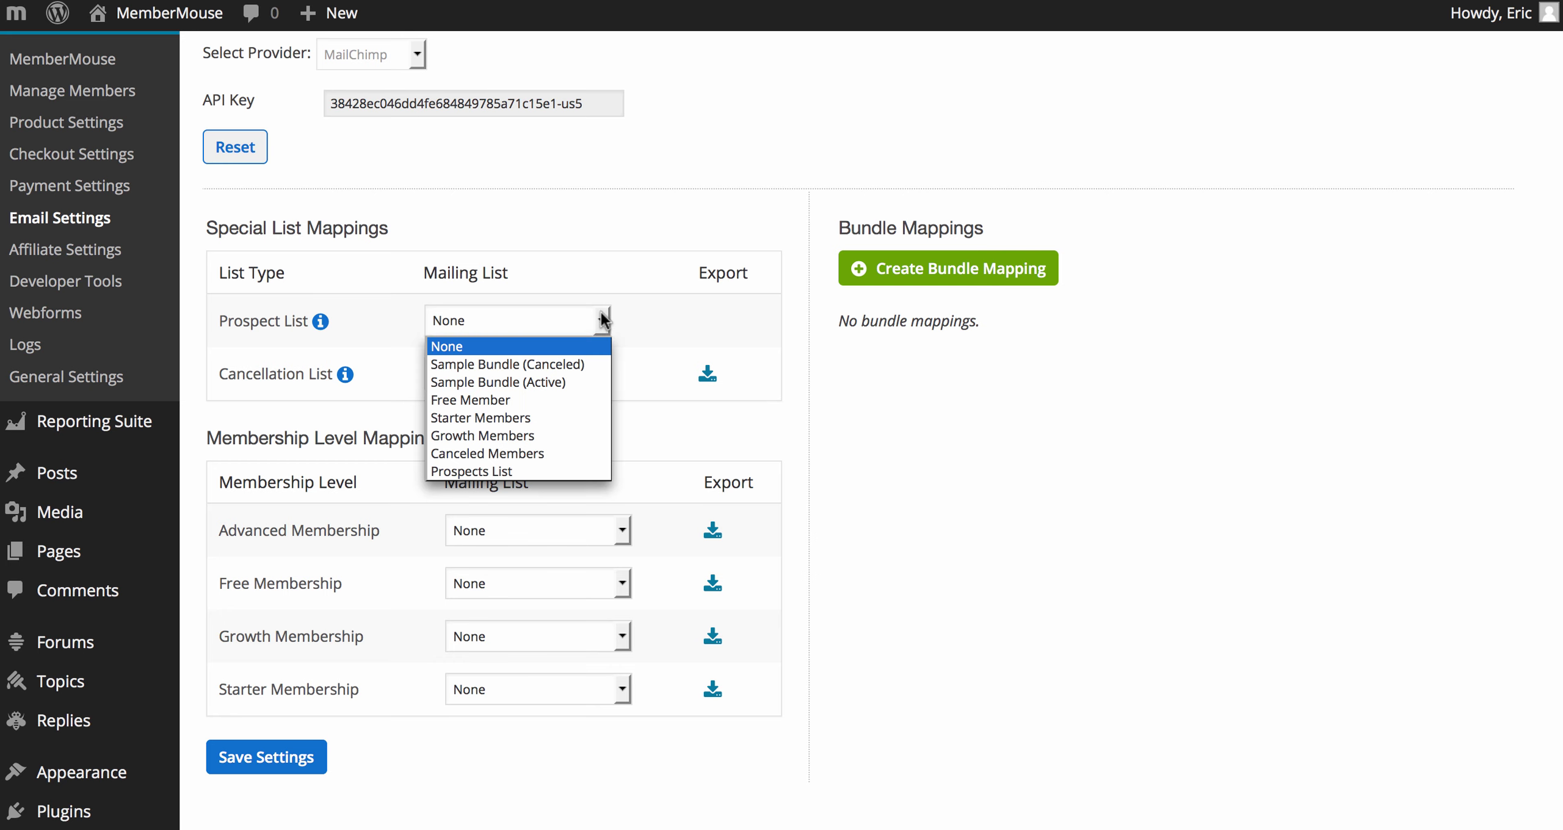
left_click(549, 464)
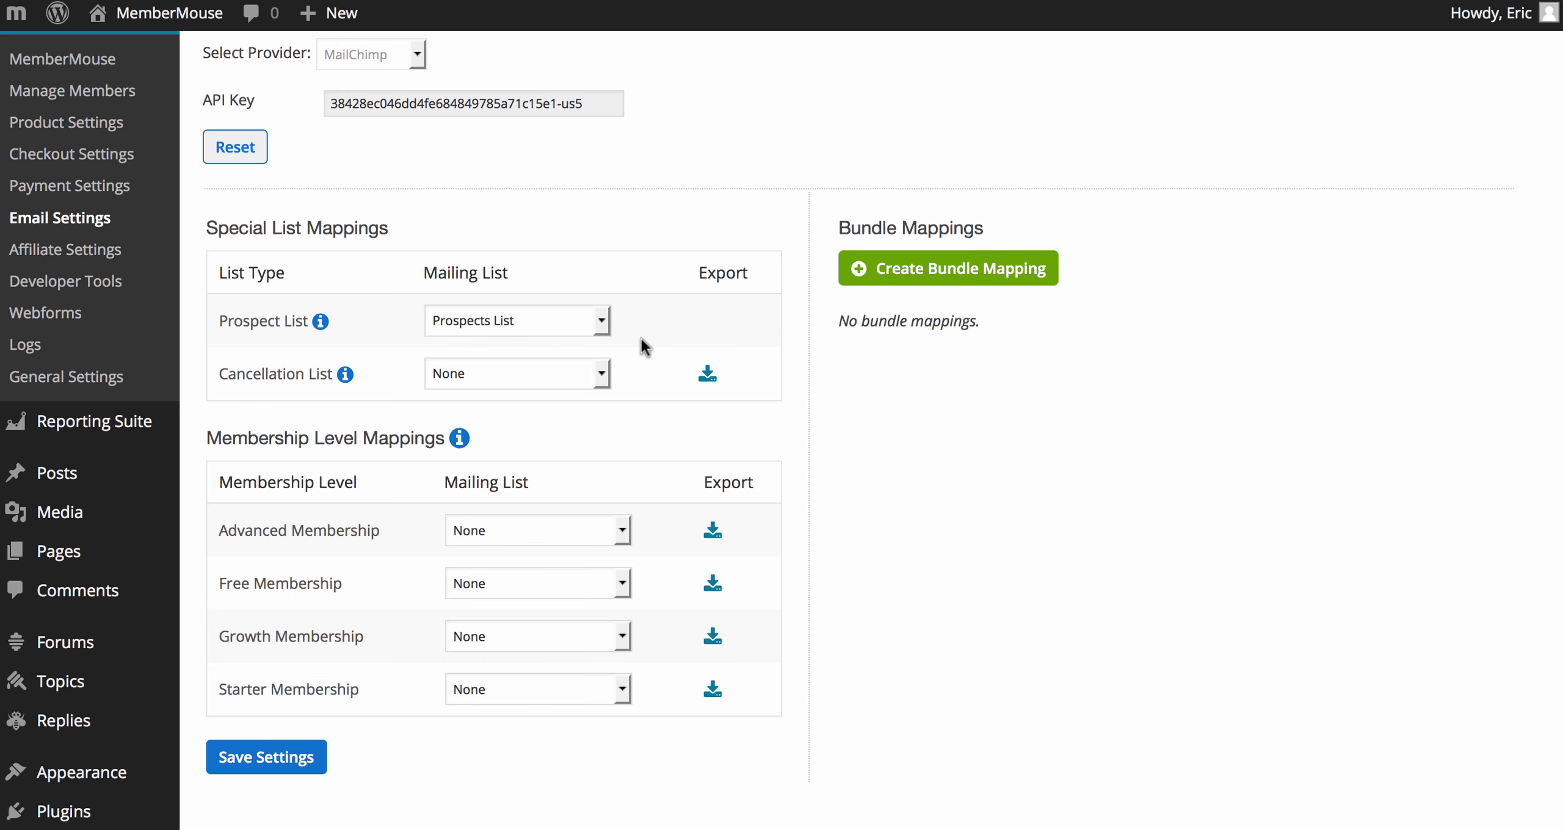
left_click(600, 376)
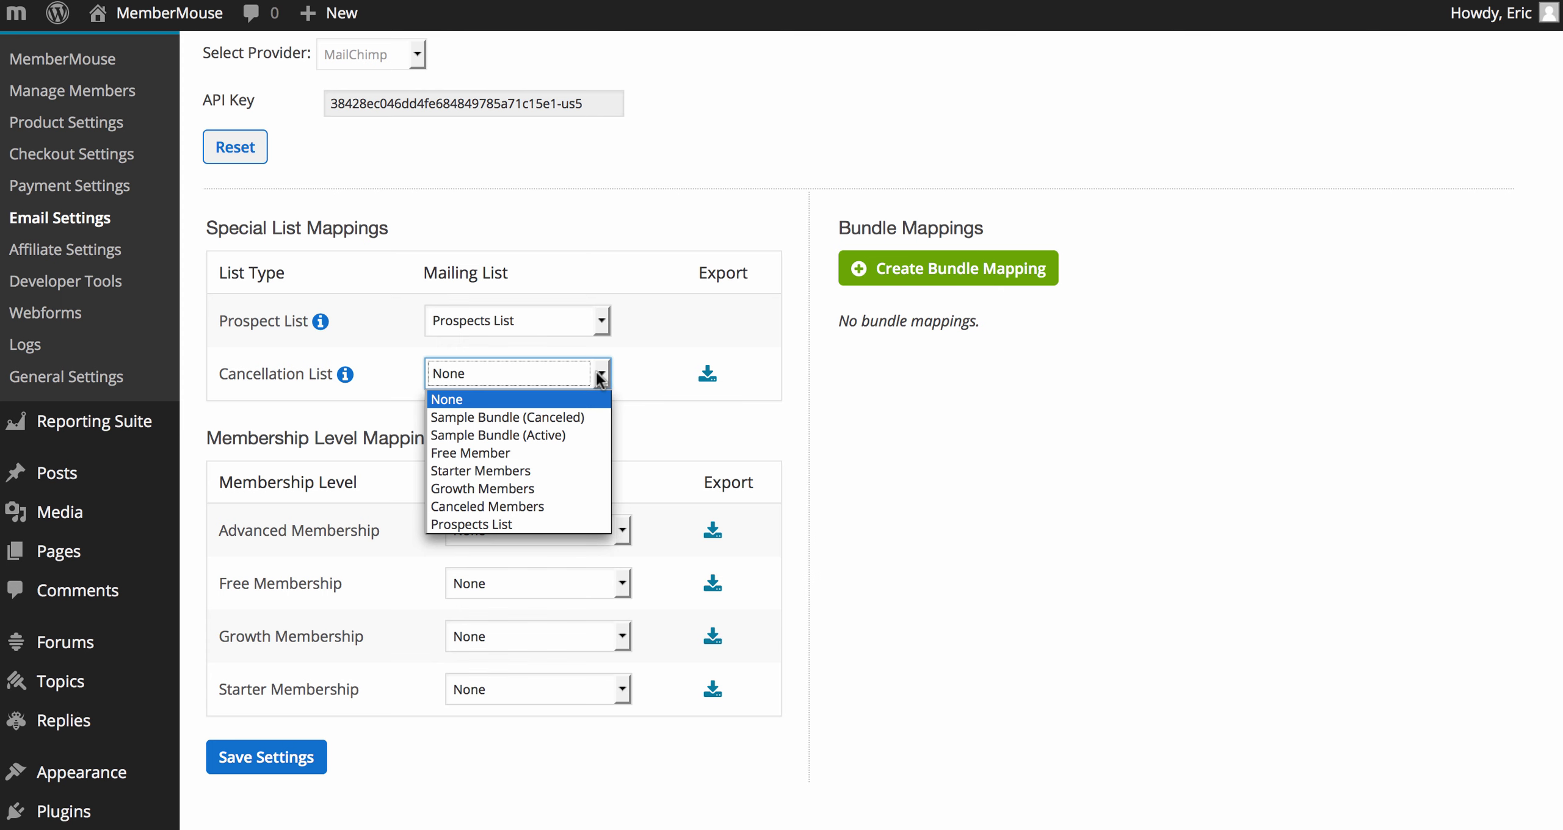
left_click(573, 506)
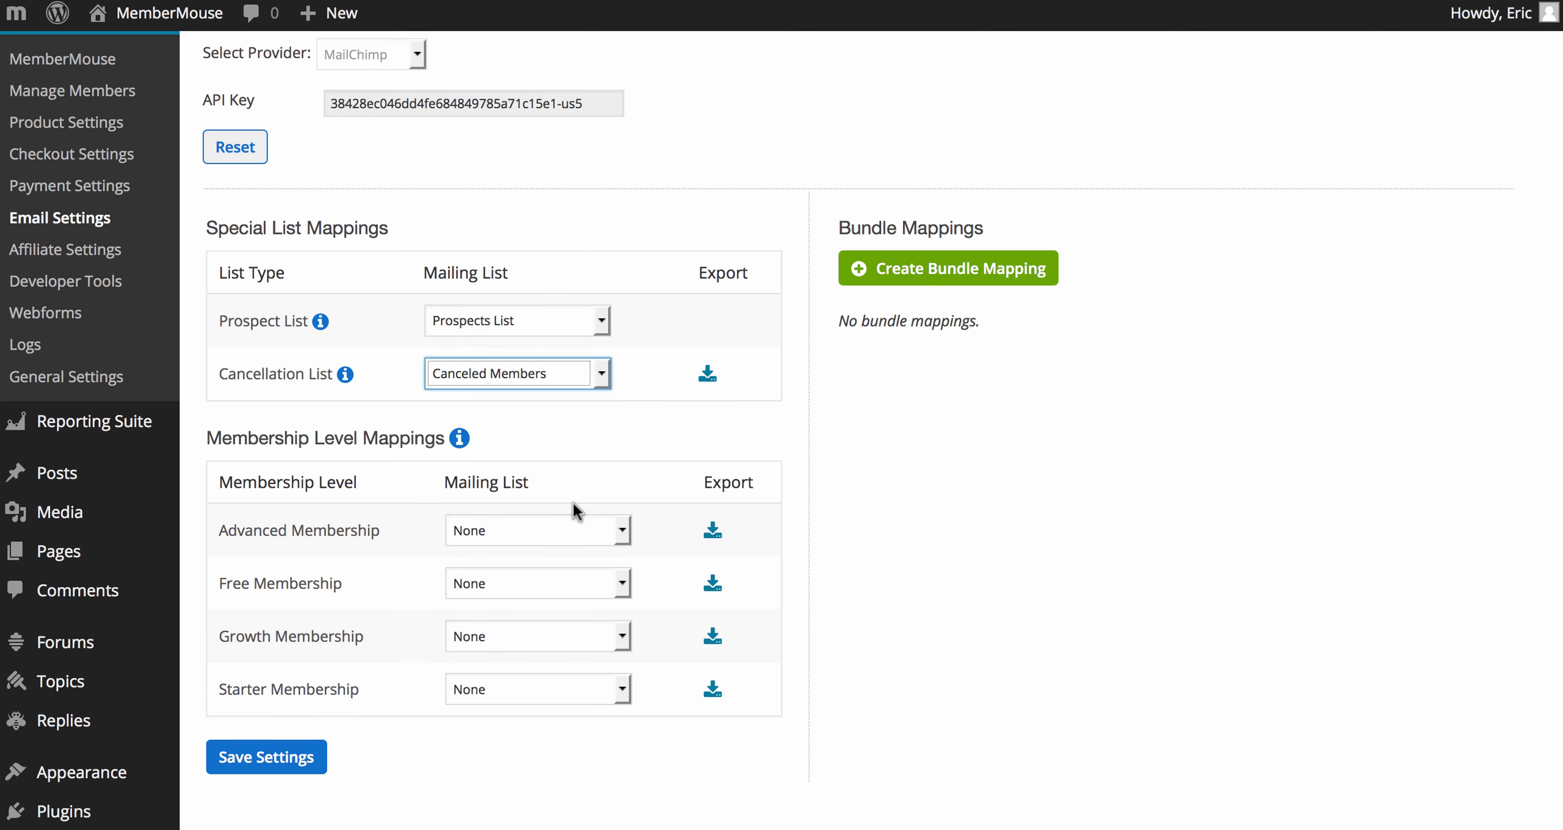
left_click(606, 452)
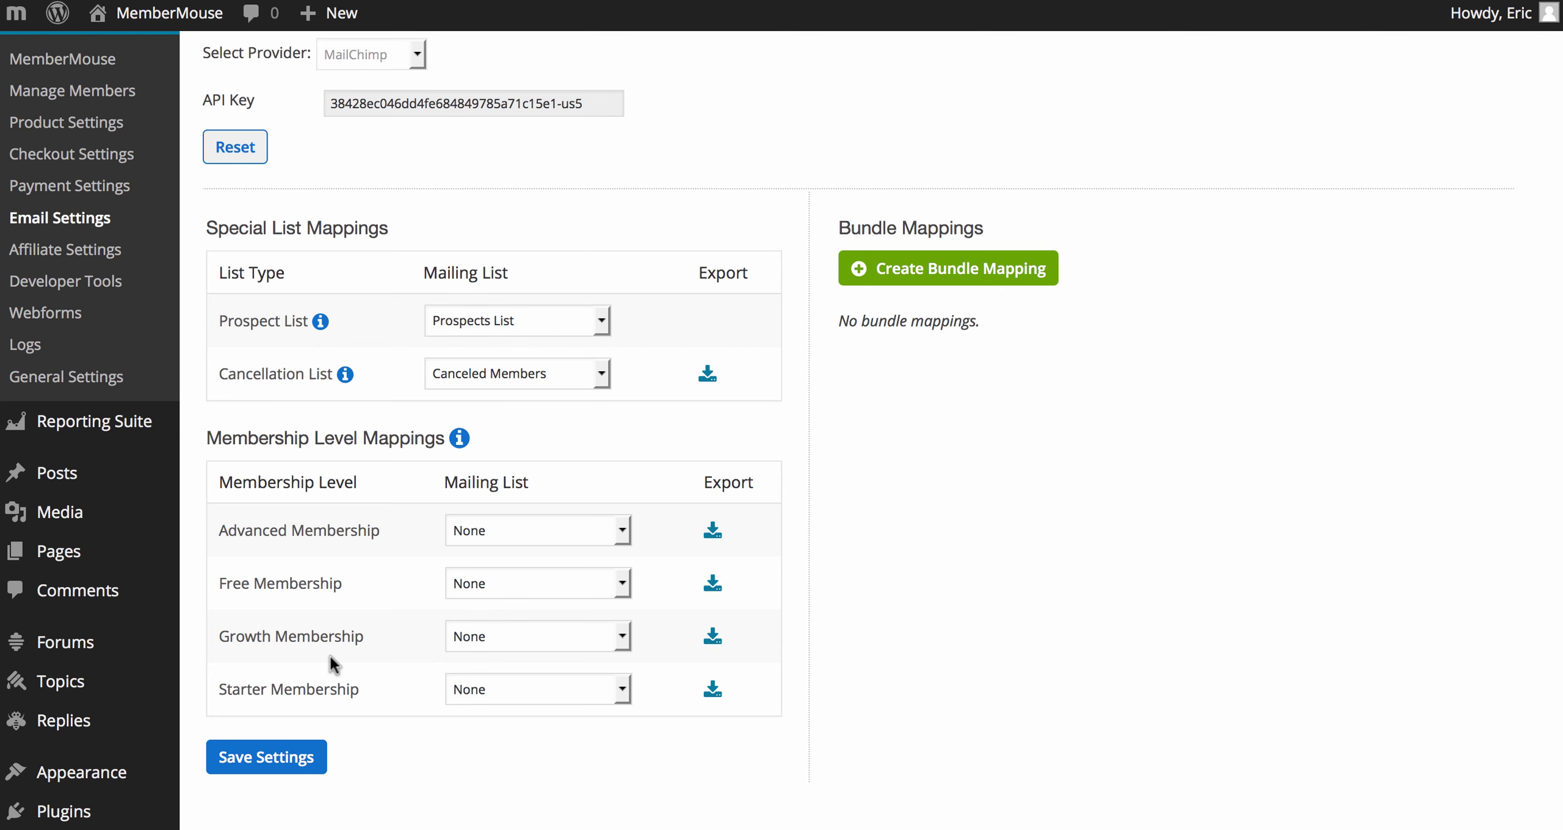
Step: Map Free Membership to Free Member and Starter Membership to Starter Members, then start a bundle mapping
left_click(478, 583)
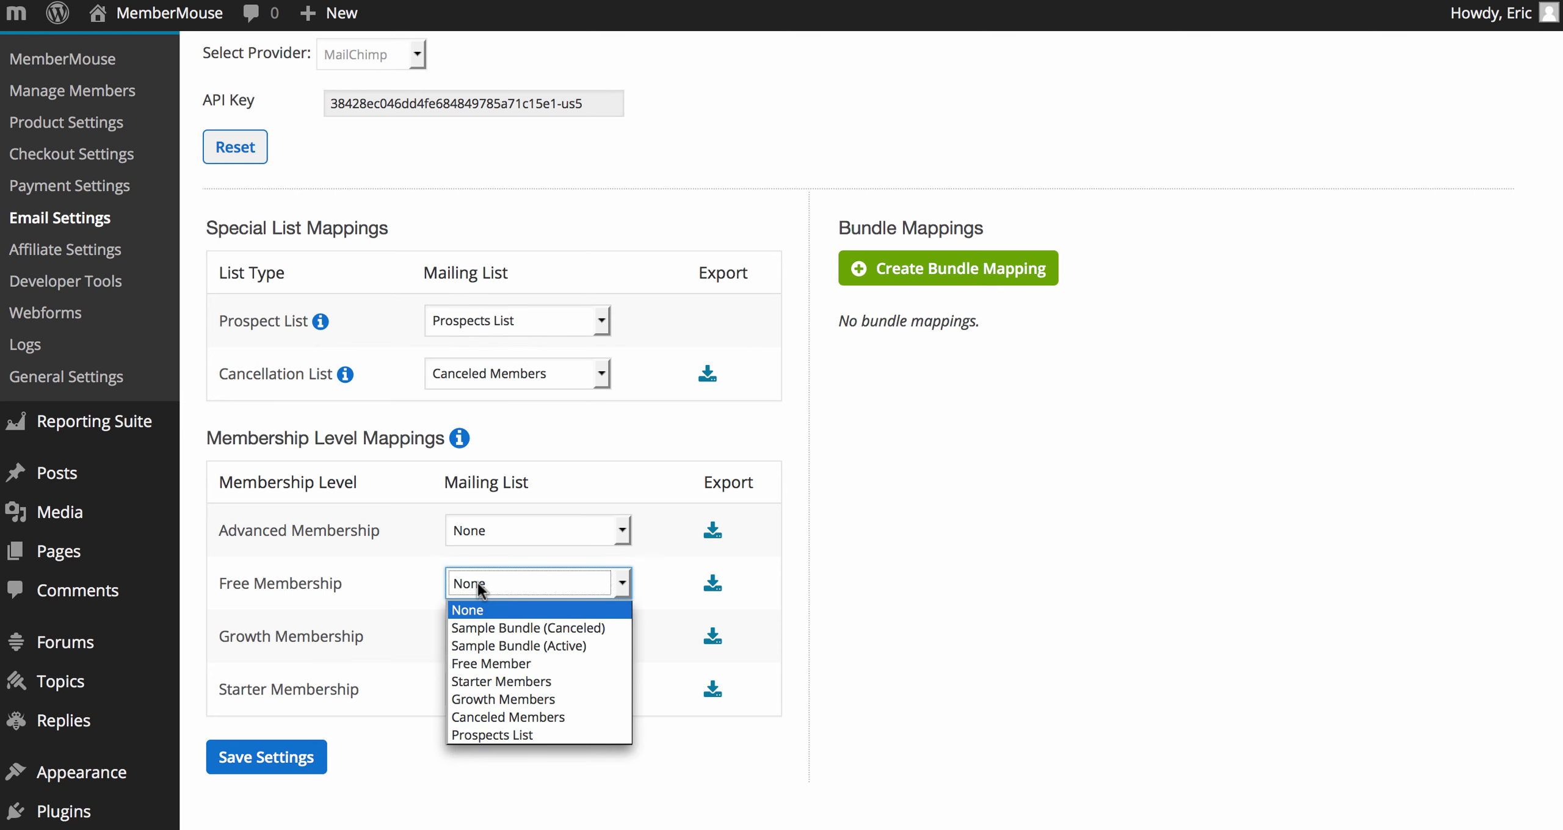
left_click(481, 663)
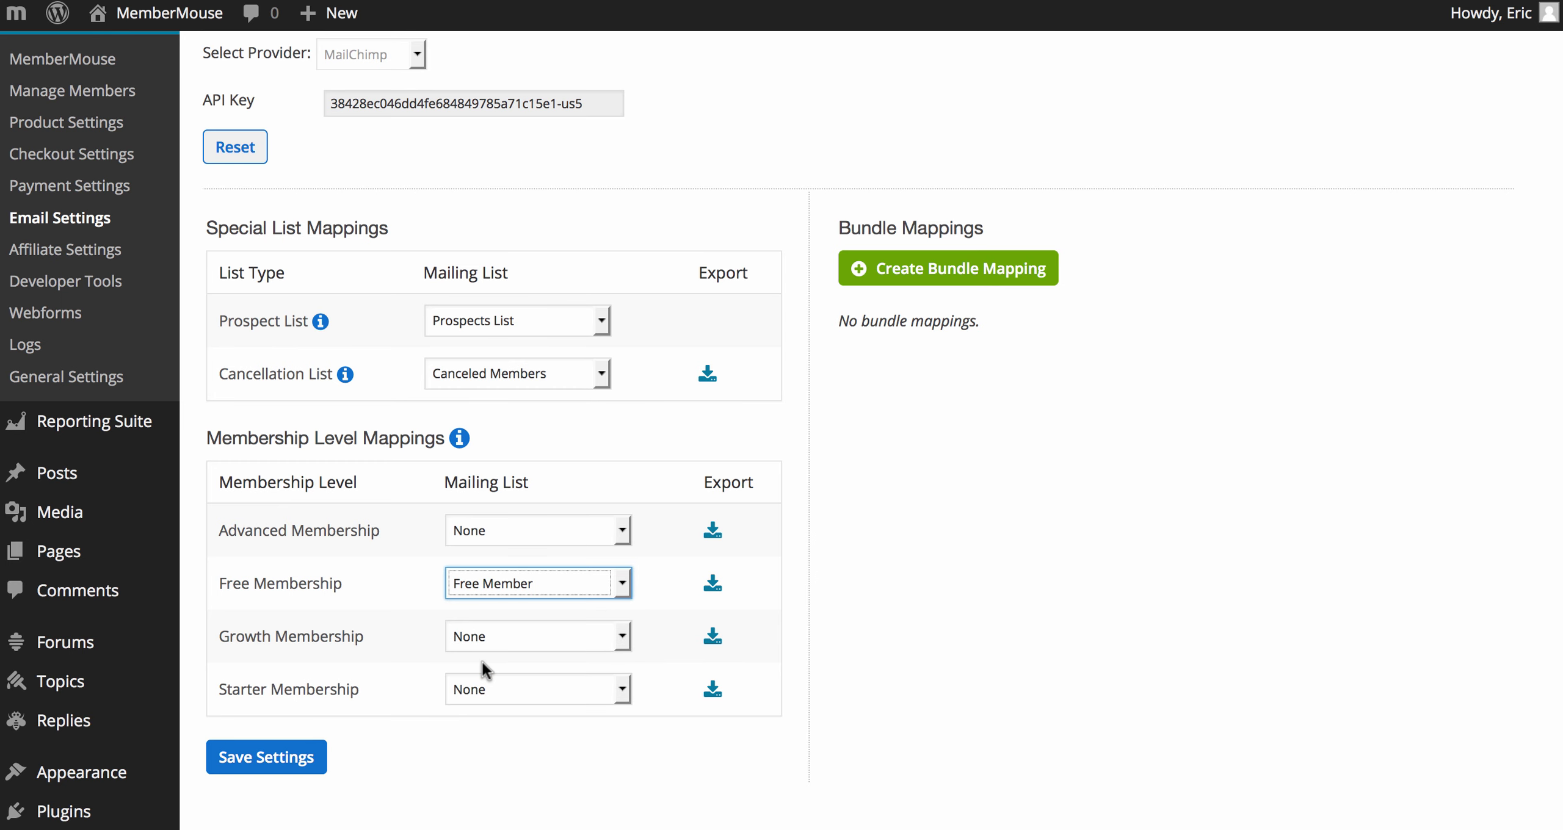
left_click(482, 684)
left_click(489, 787)
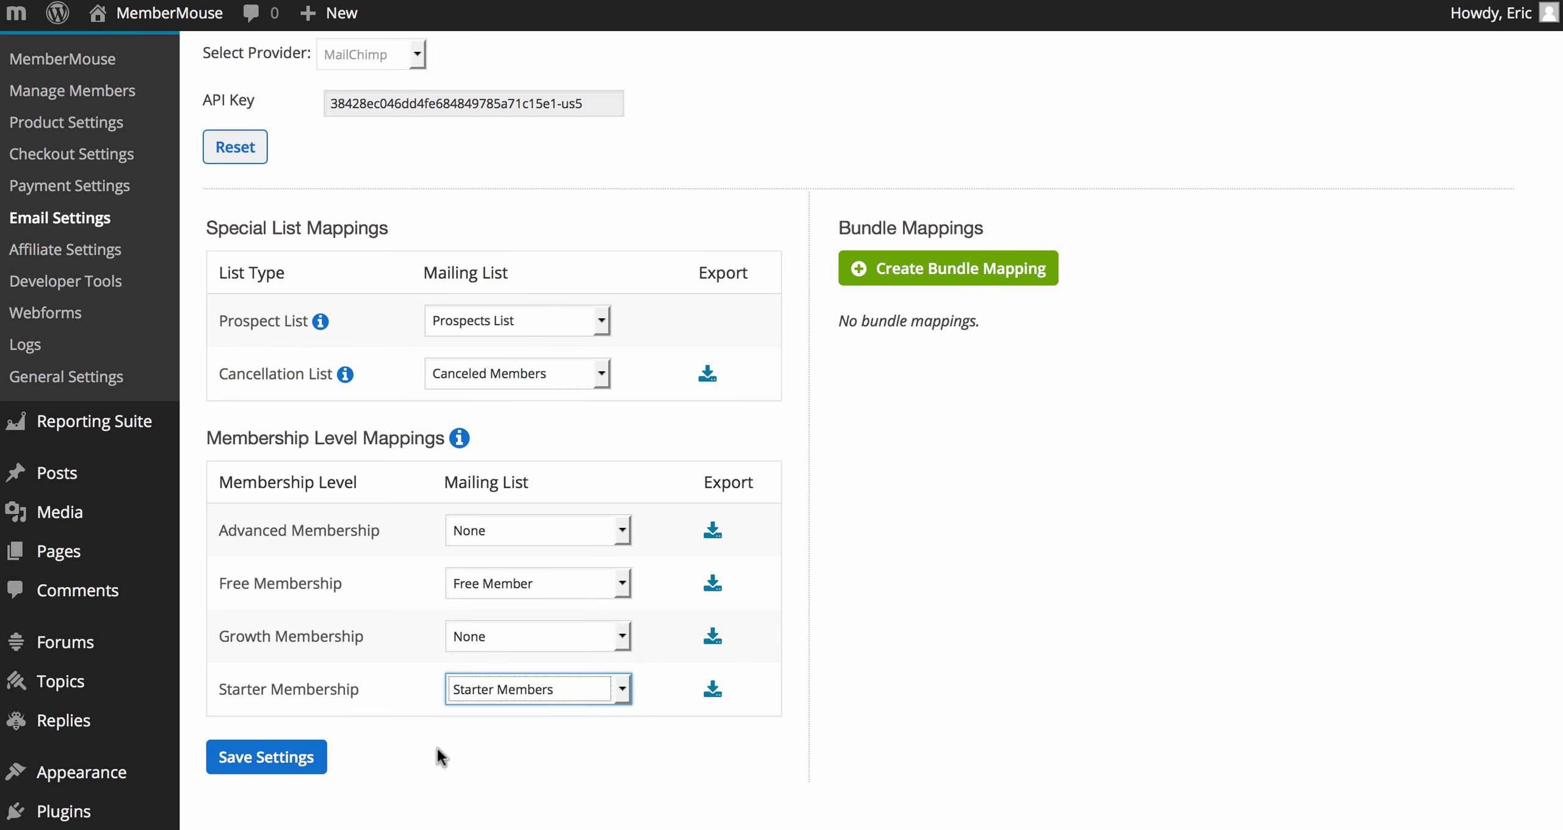
left_click(353, 688)
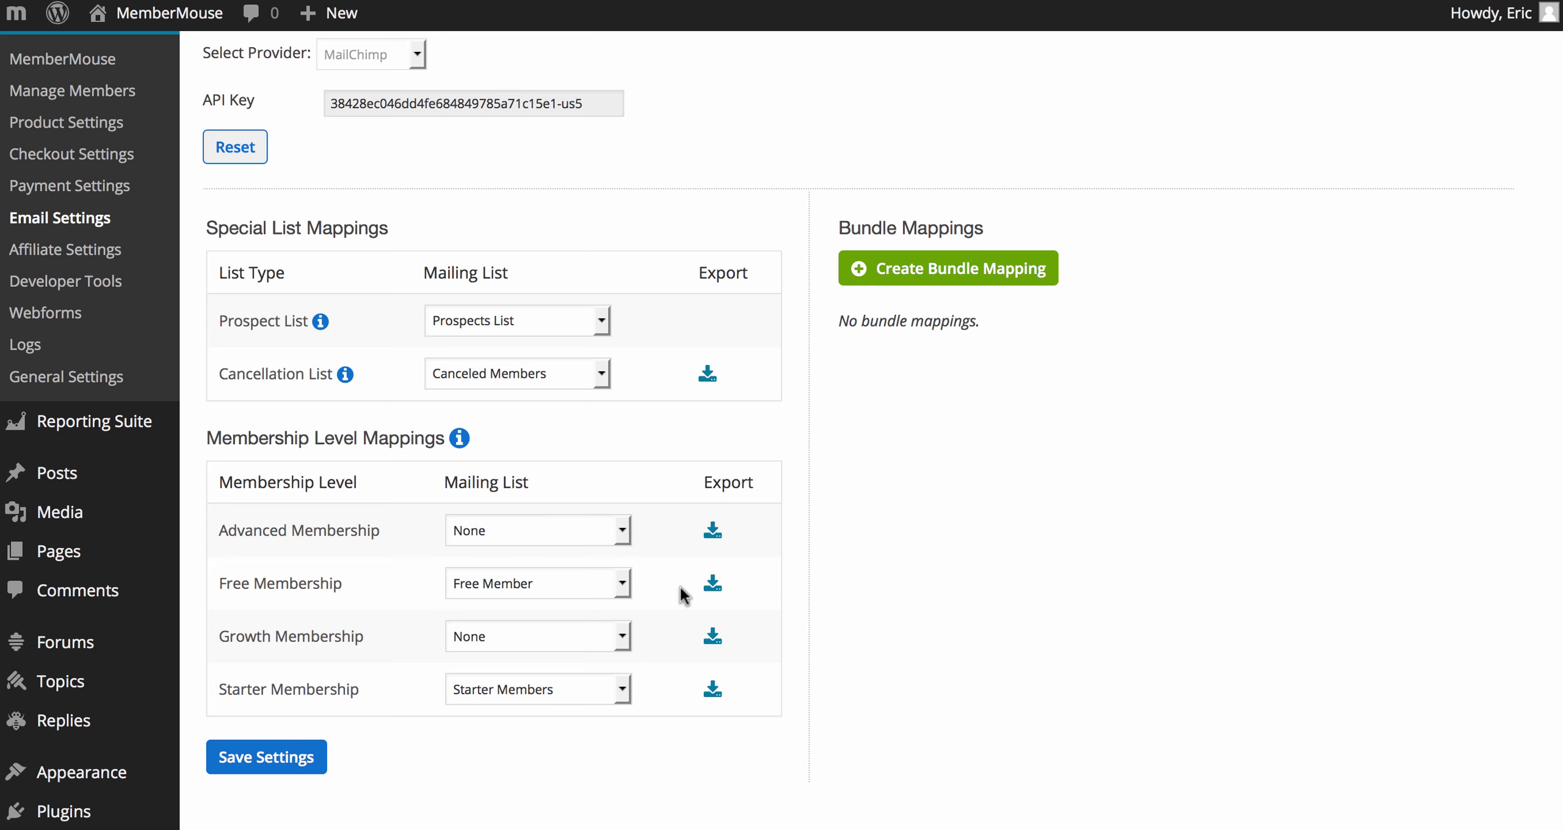
left_click(904, 273)
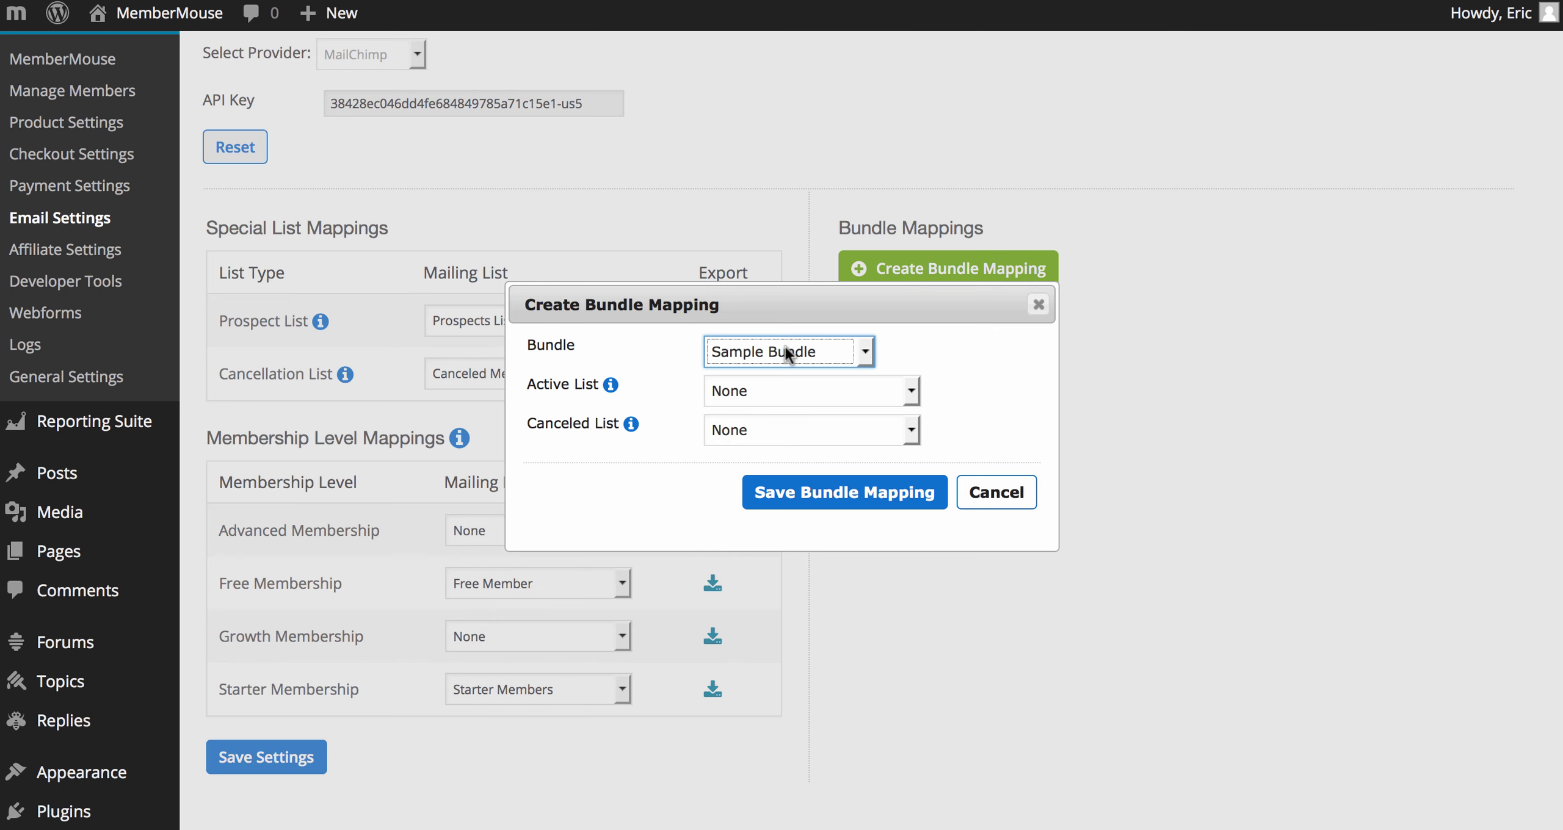
Step: Save a Sample Bundle mapping to the Sample Bundle (Active) and Sample Bundle (Canceled) lists
left_click(780, 383)
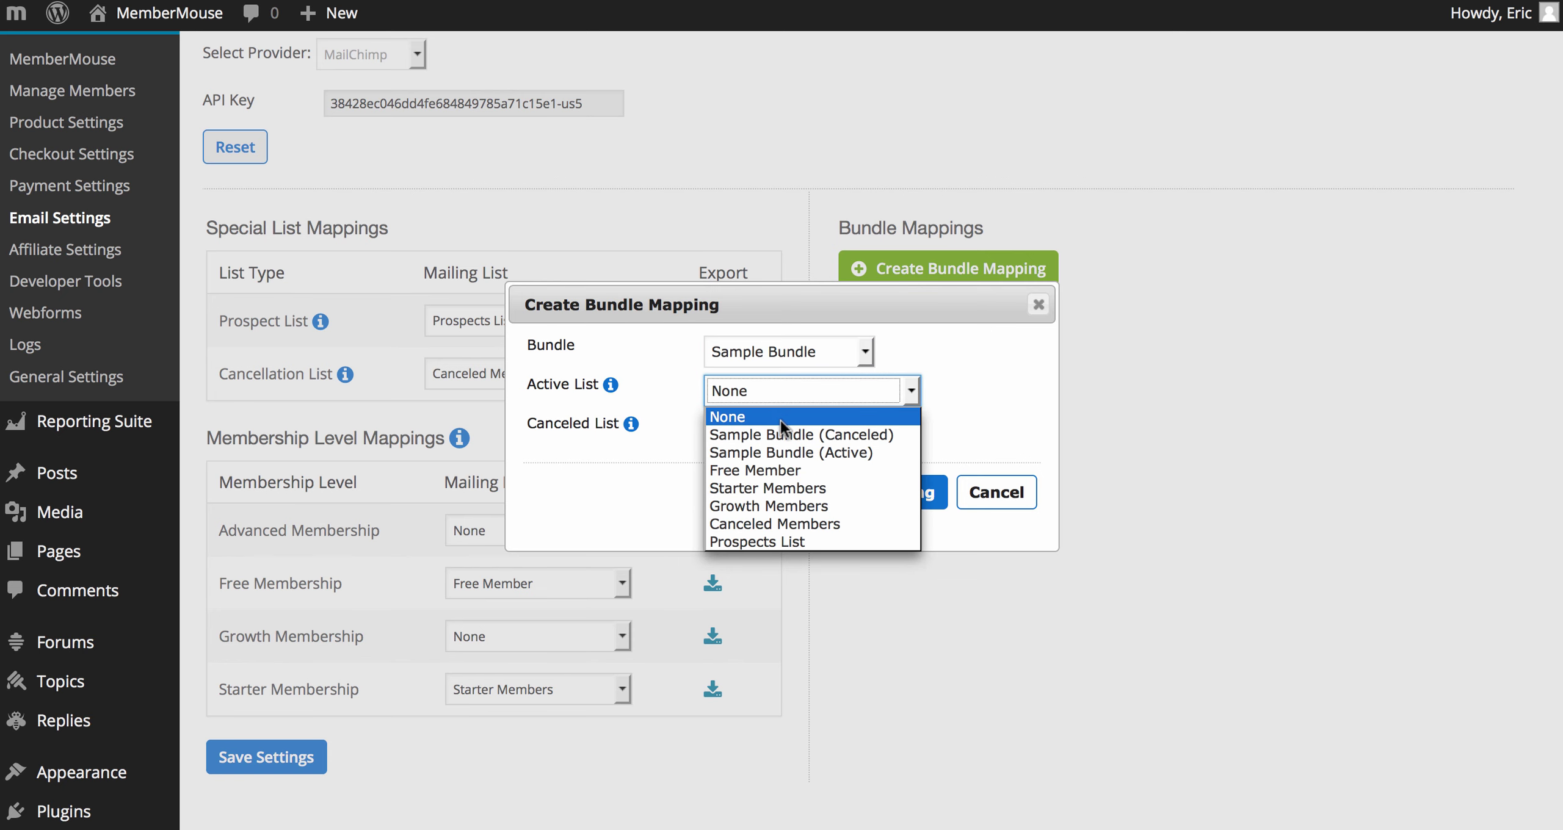
left_click(782, 450)
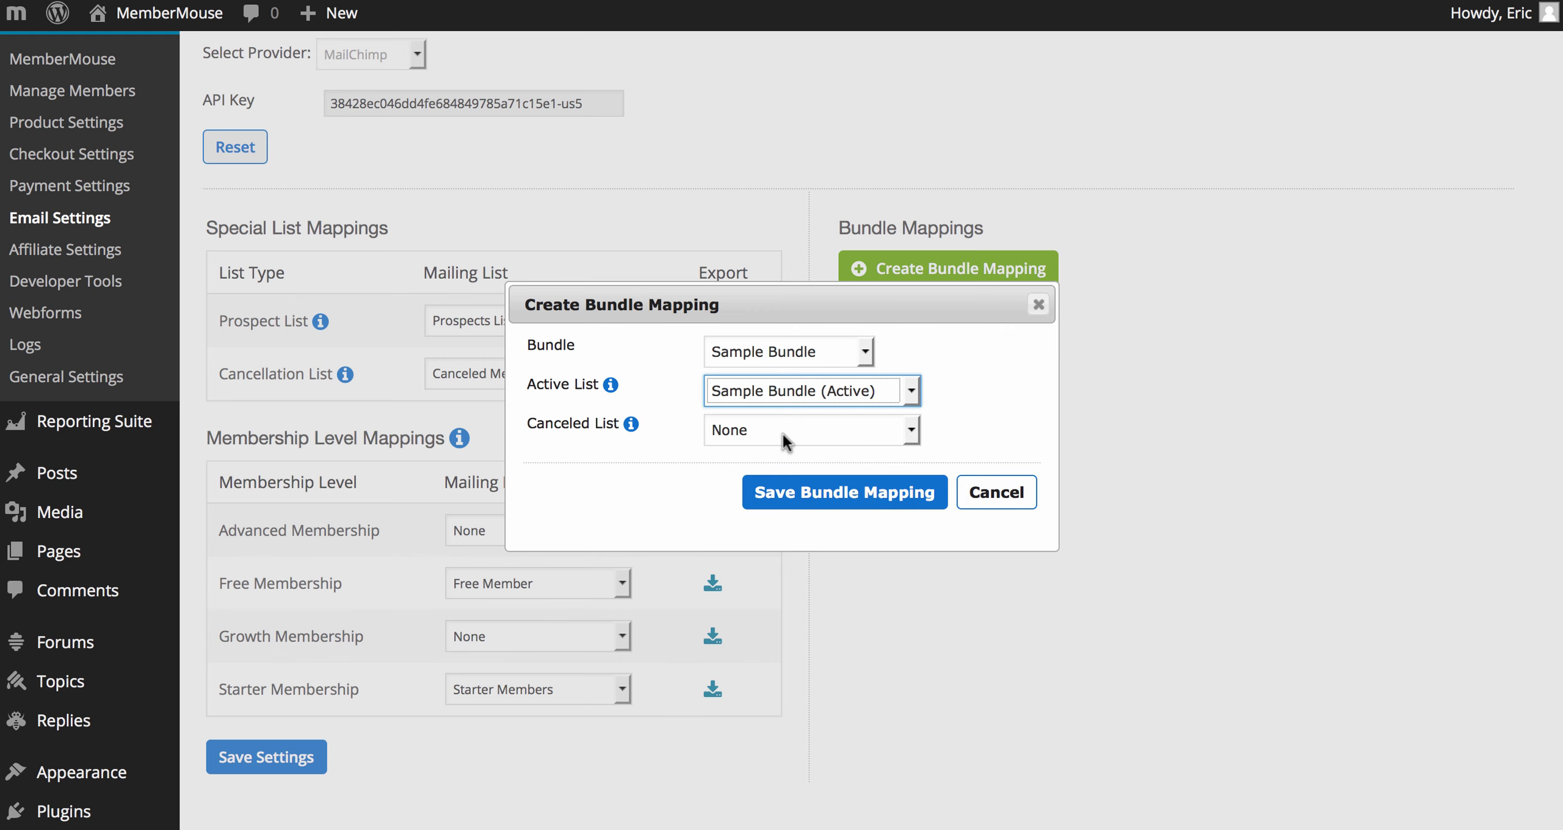
left_click(782, 432)
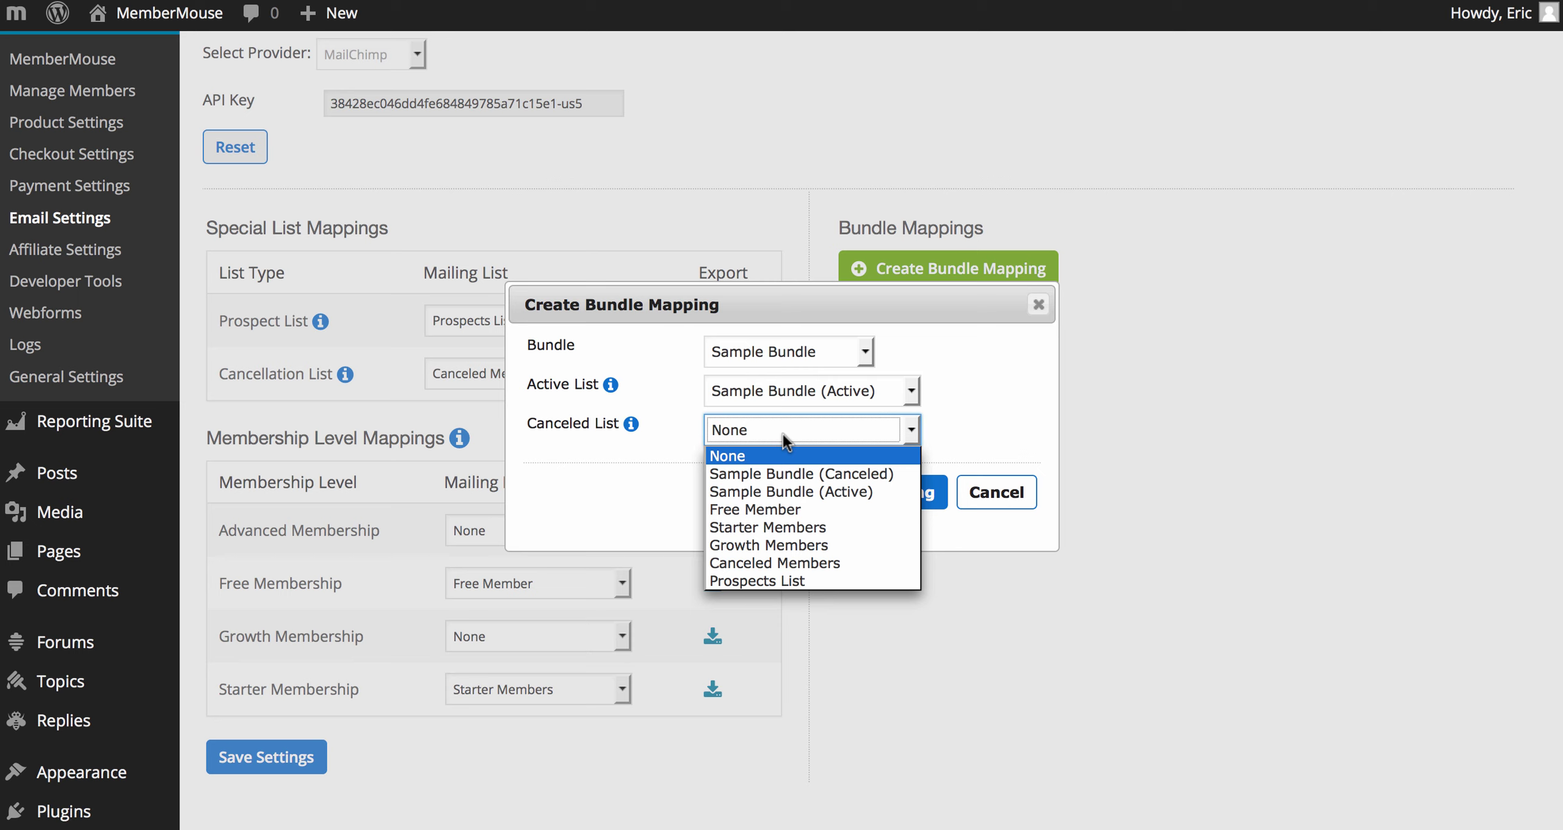
left_click(786, 469)
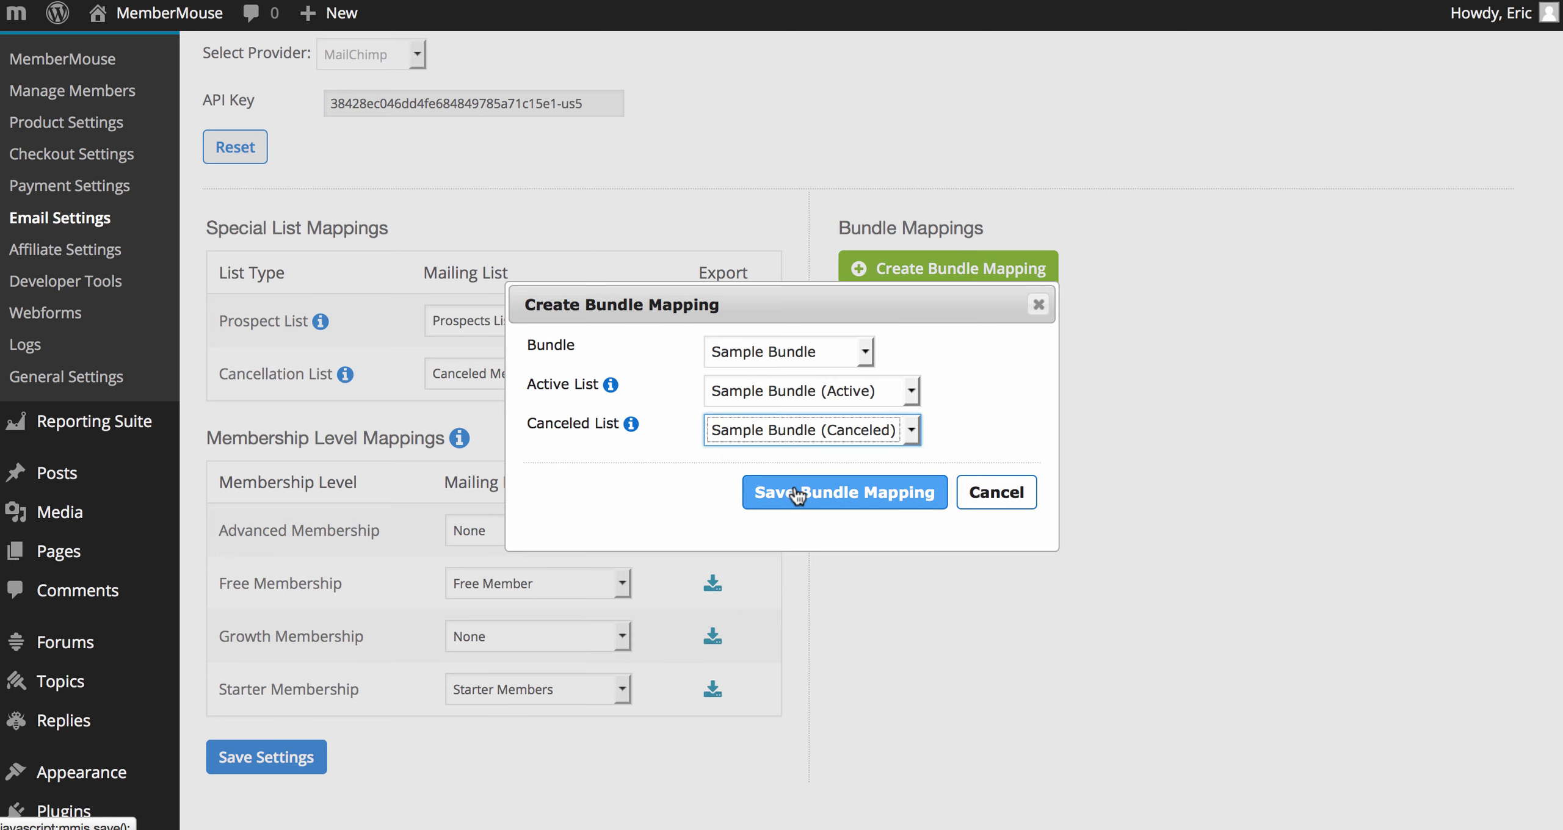
left_click(798, 494)
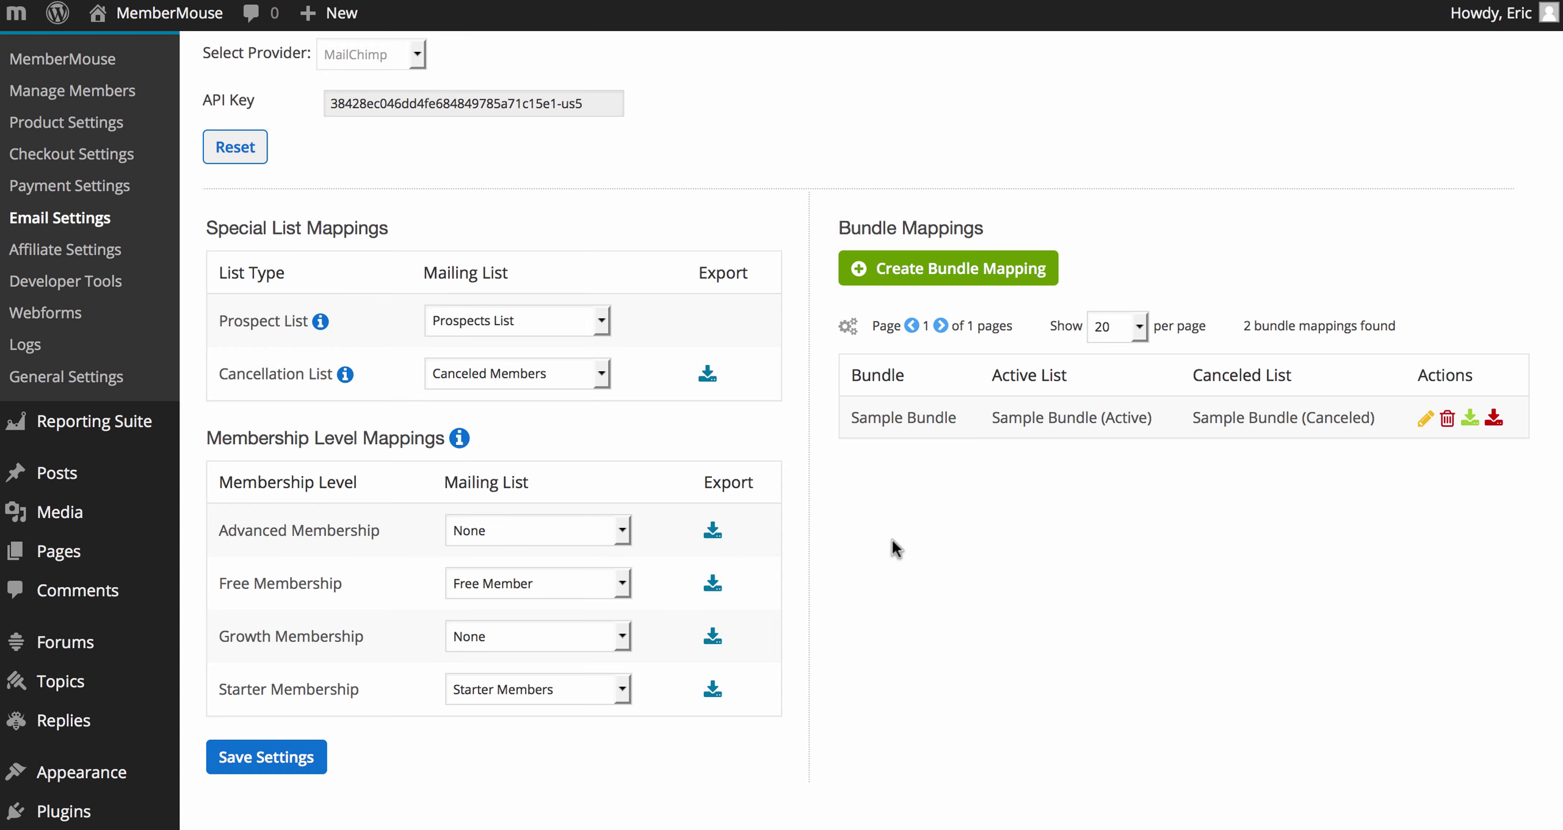
key("super+Tab")
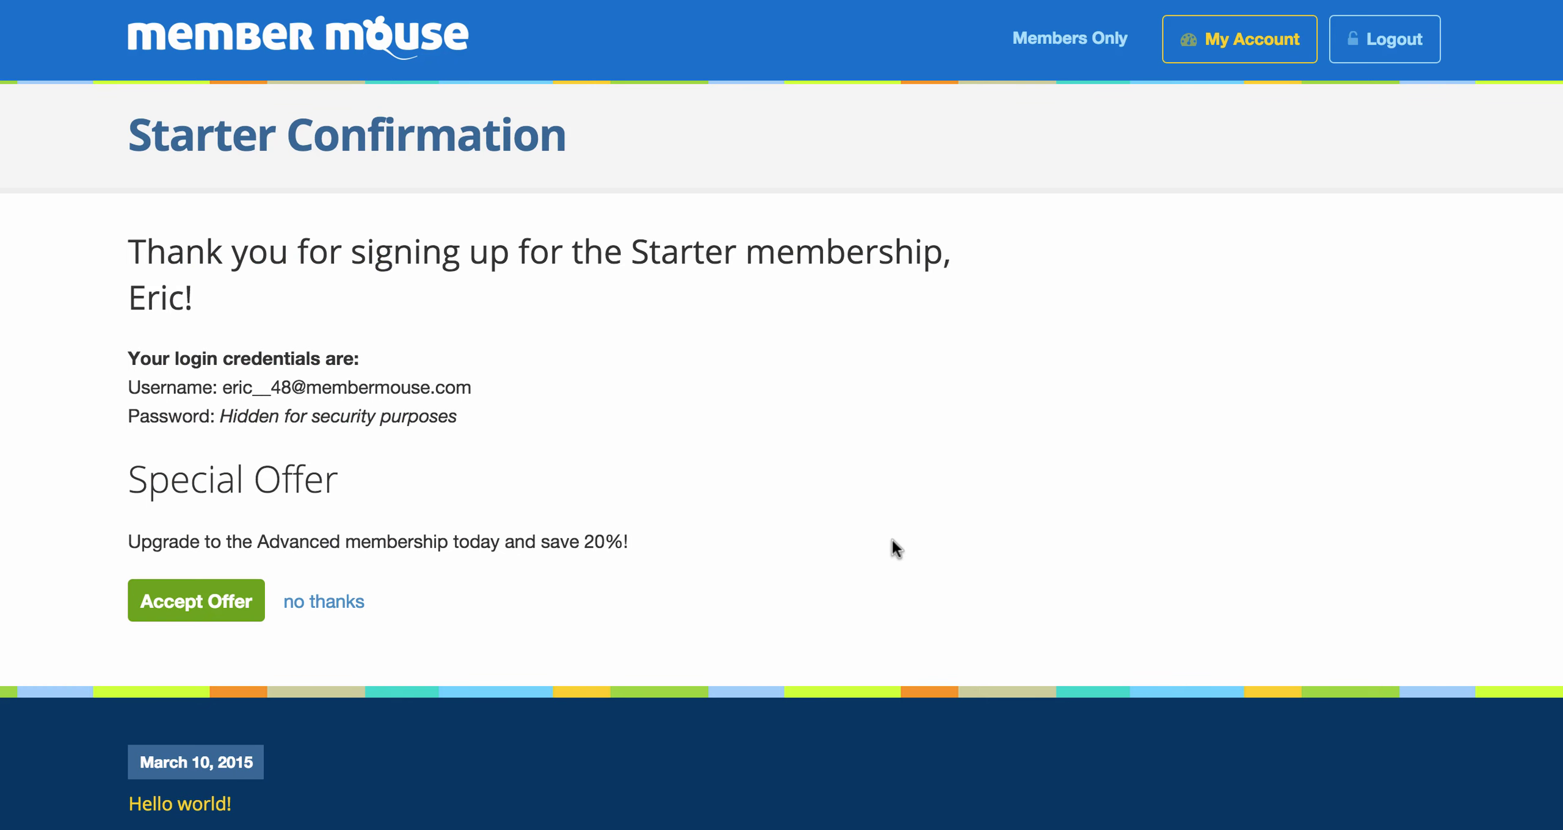
Step: Log out, then place and submit another pre-filled Starter membership order from the Sales Page
left_click(1380, 40)
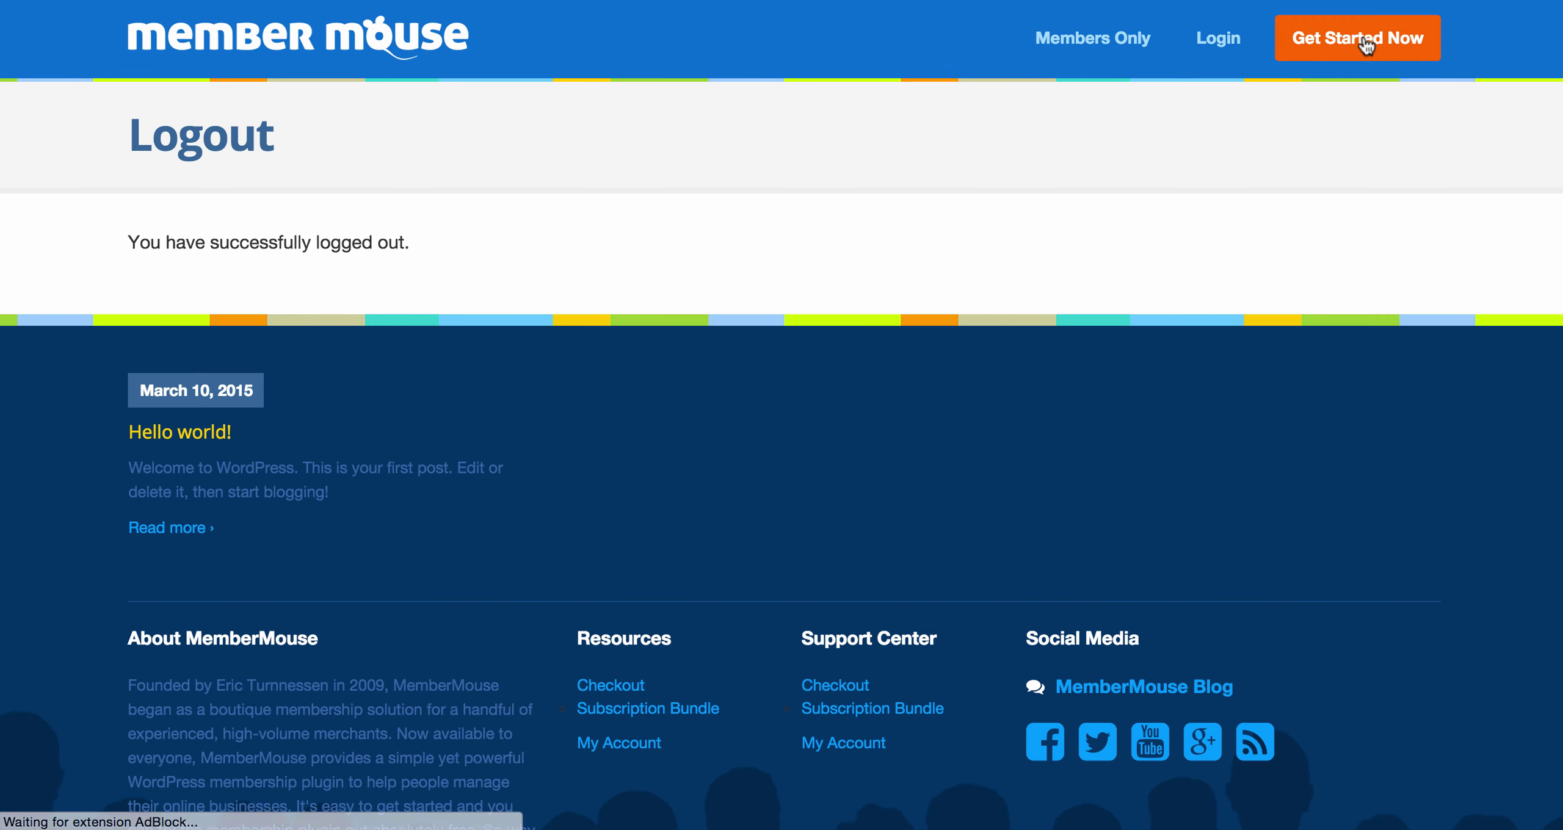
left_click(1366, 44)
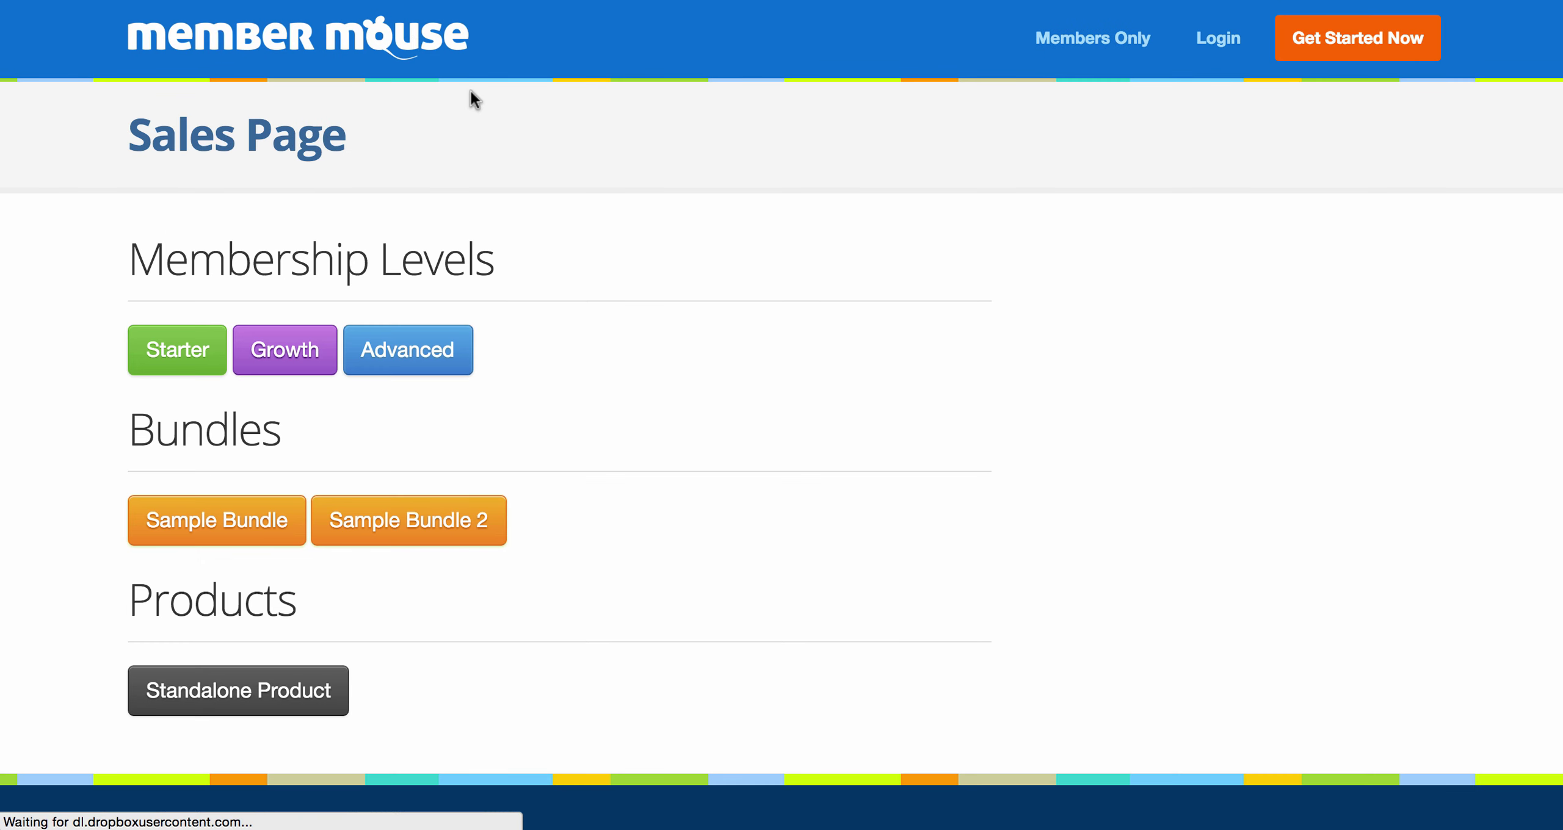
left_click(203, 345)
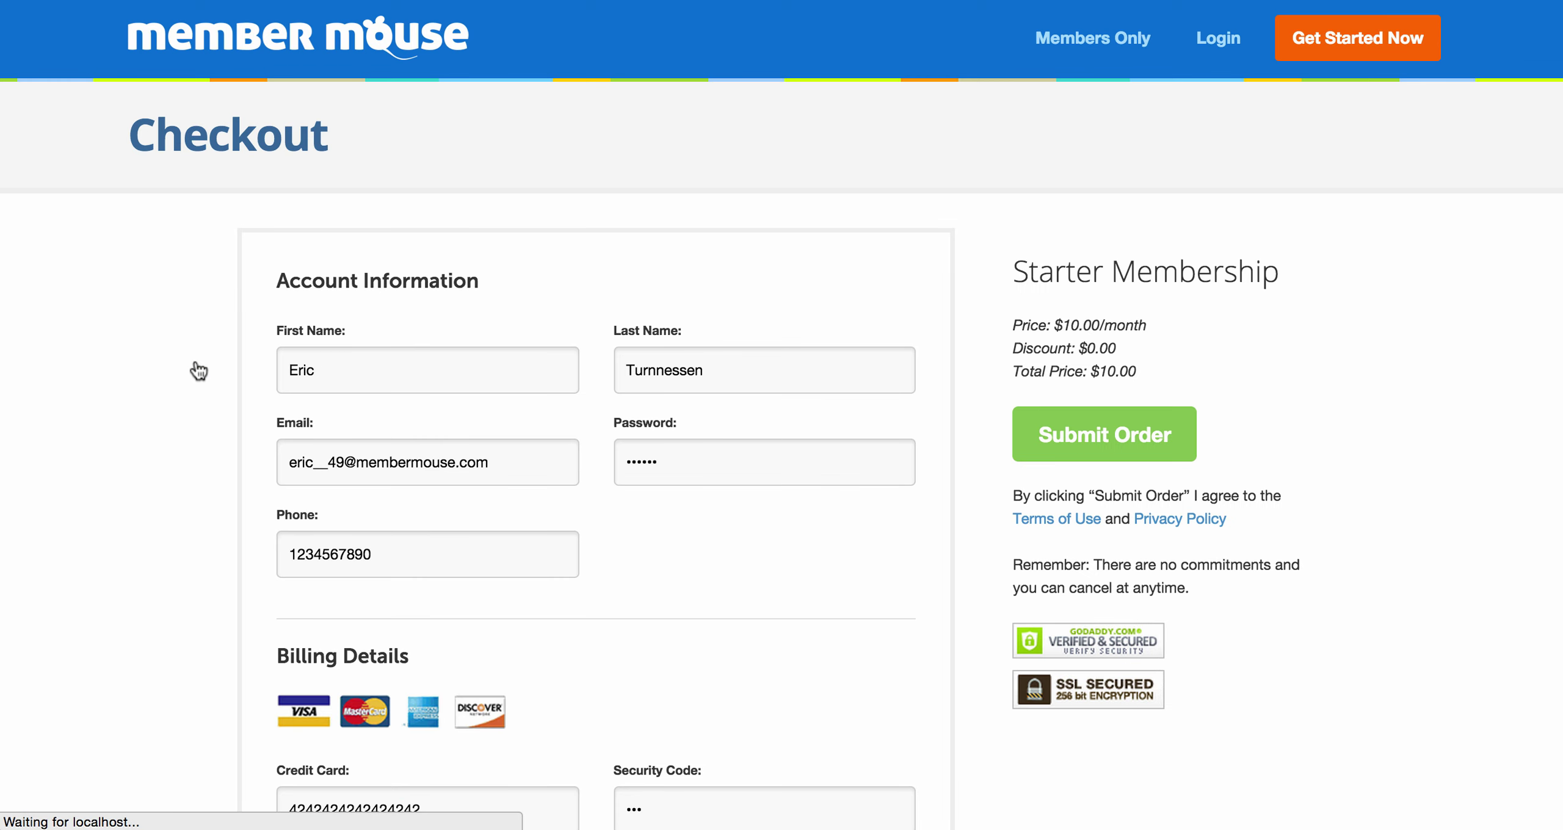
left_click(1080, 435)
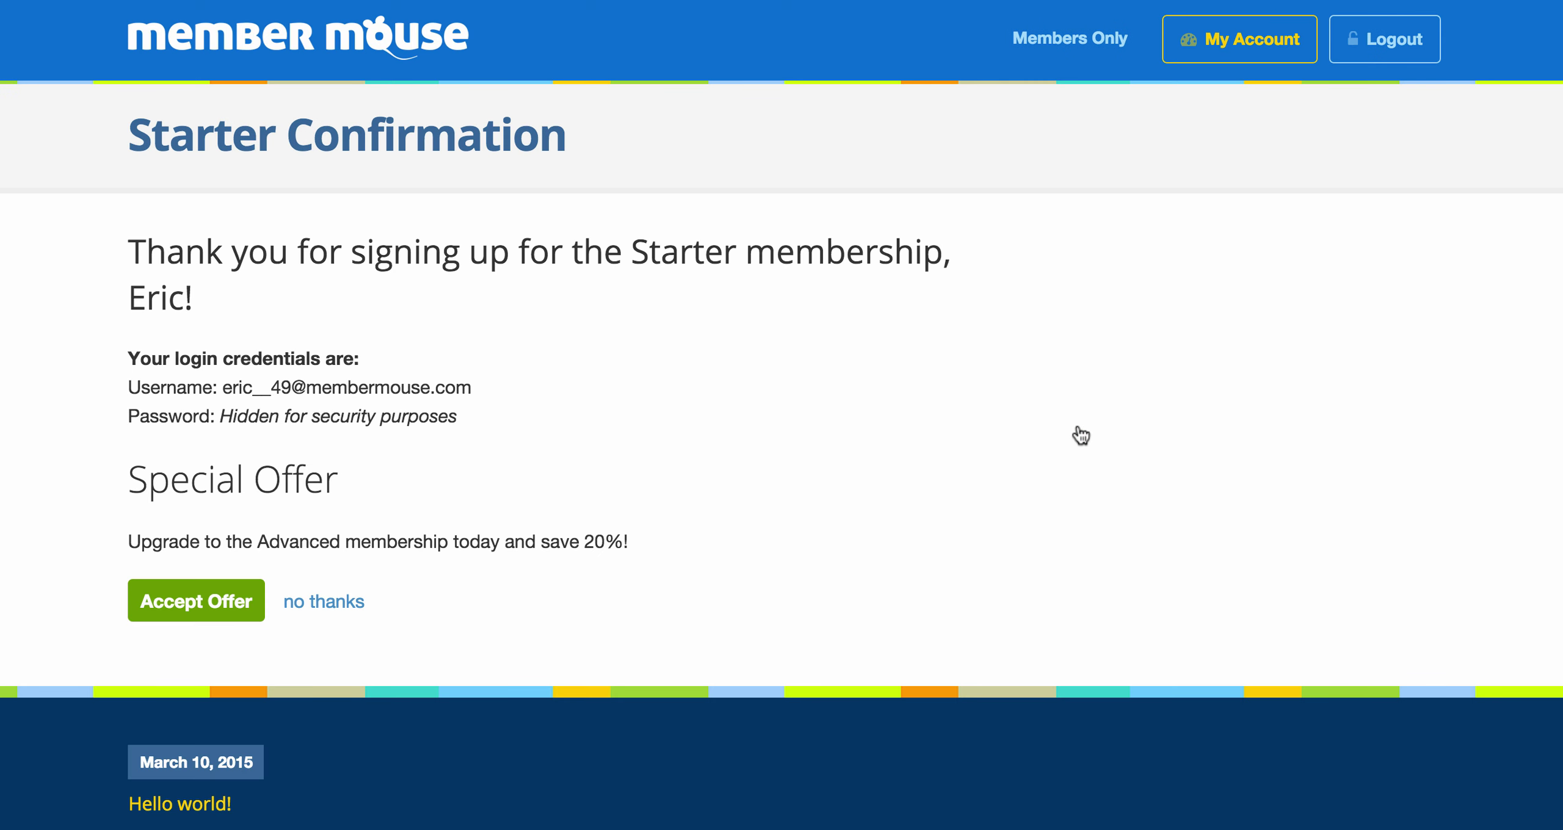
key("super+Tab")
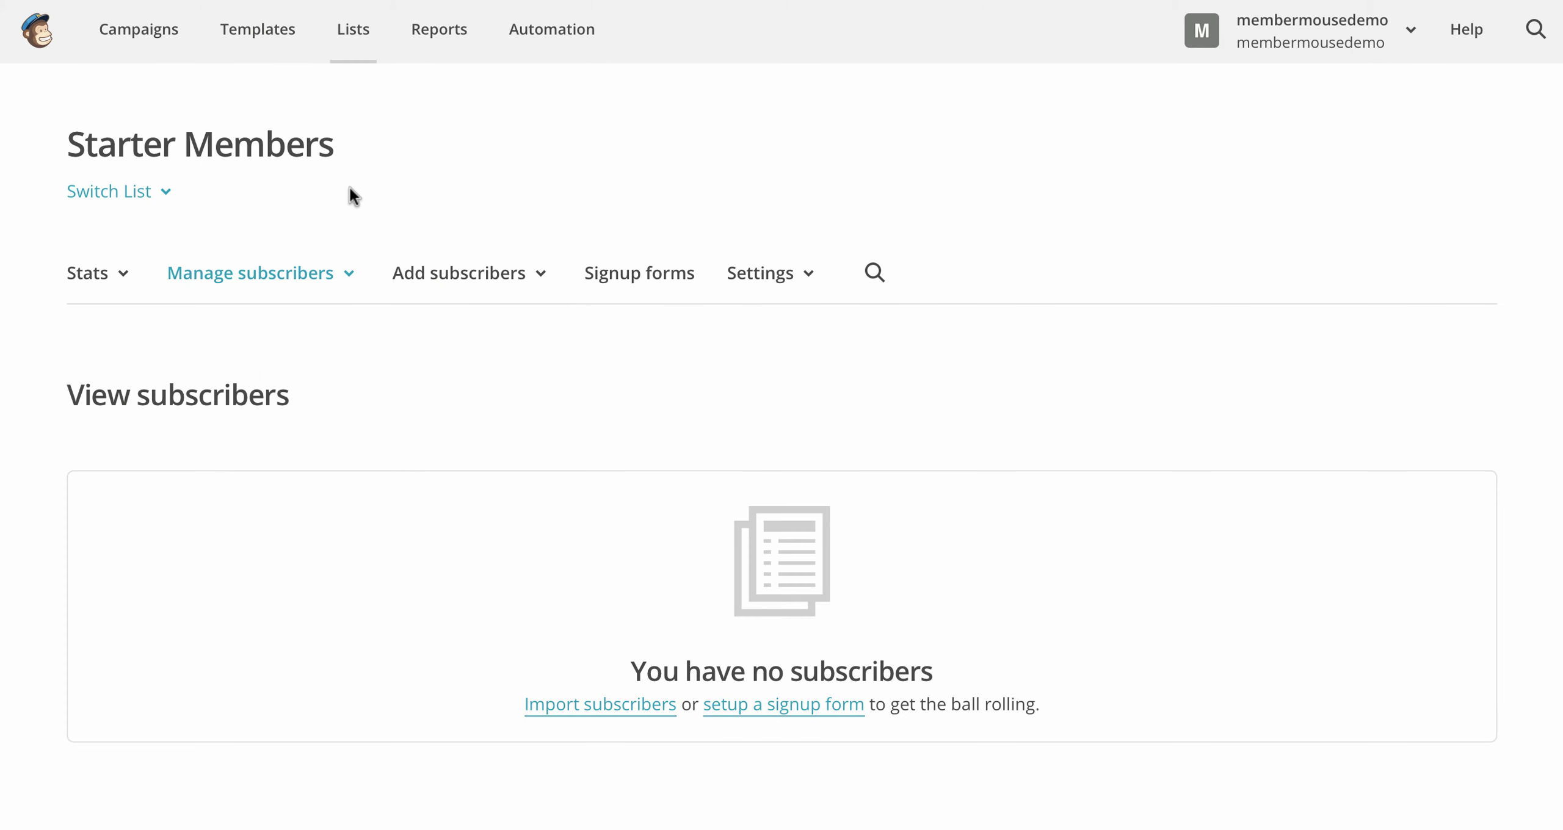
Step: View the current subscribers of the Starter Members list in MailChimp
left_click(293, 273)
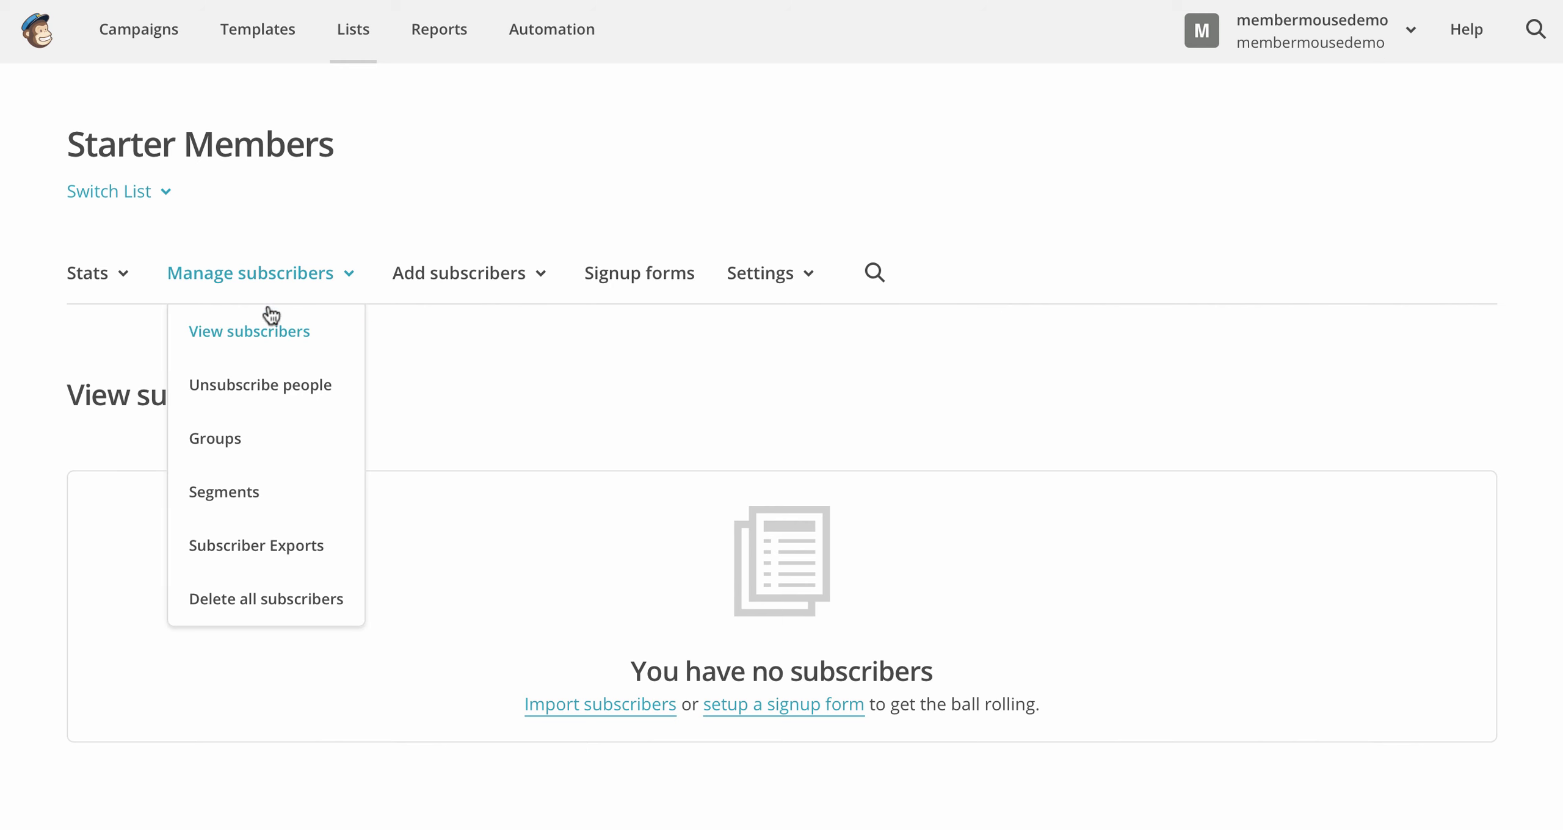
left_click(260, 330)
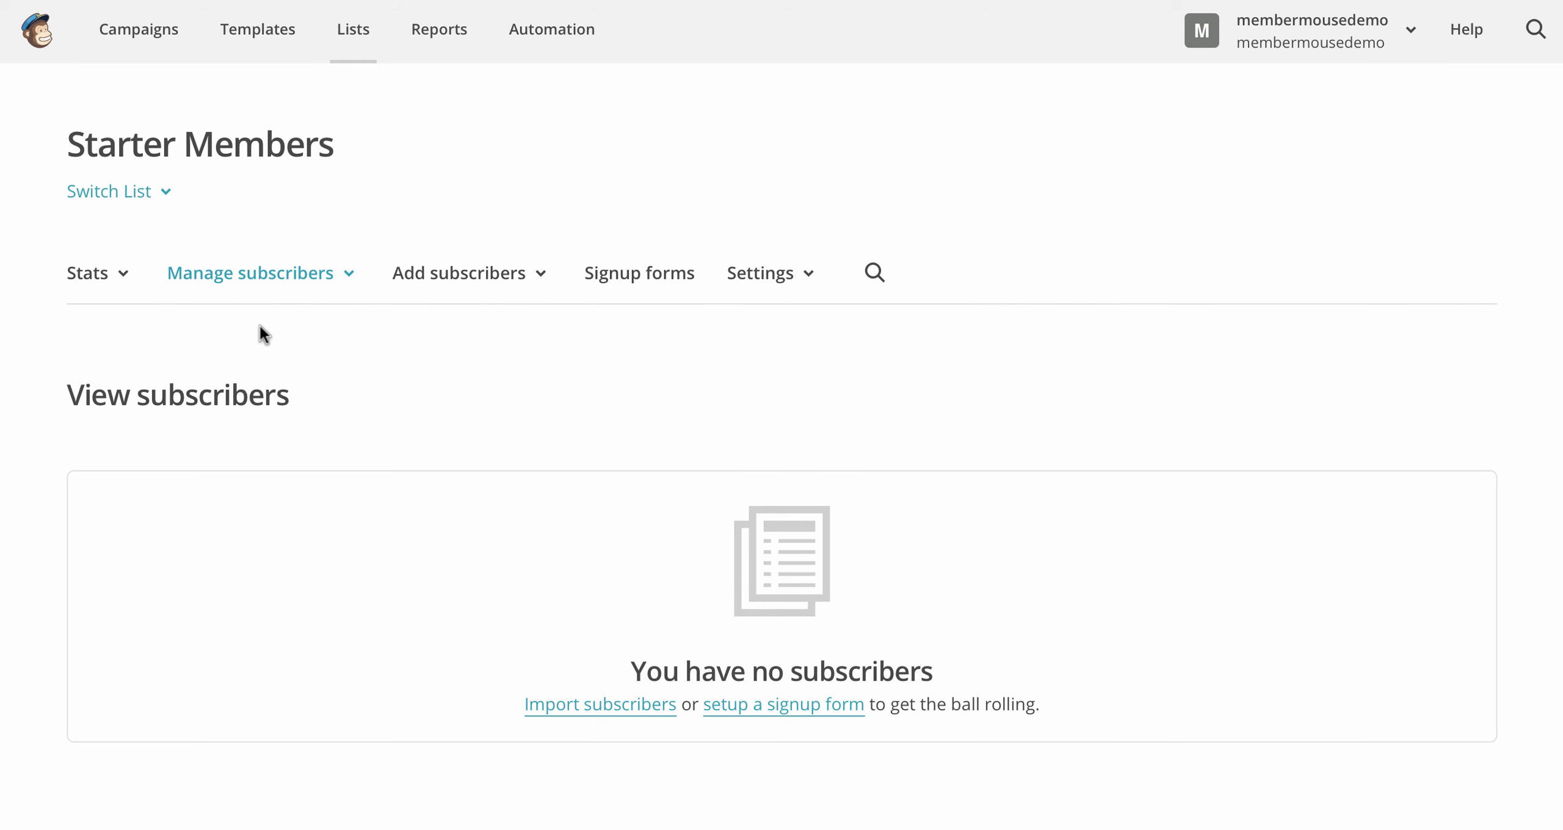